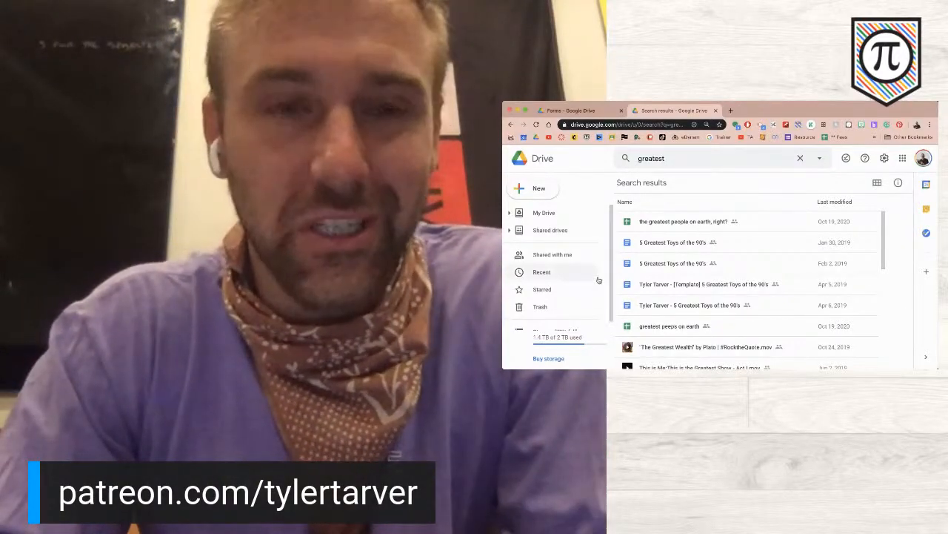
Step: Create a new blank Google Form in the shared Forms folder, accepting sharing with the folder's people
{"action": "left_click", "coordinate": [585, 111]}
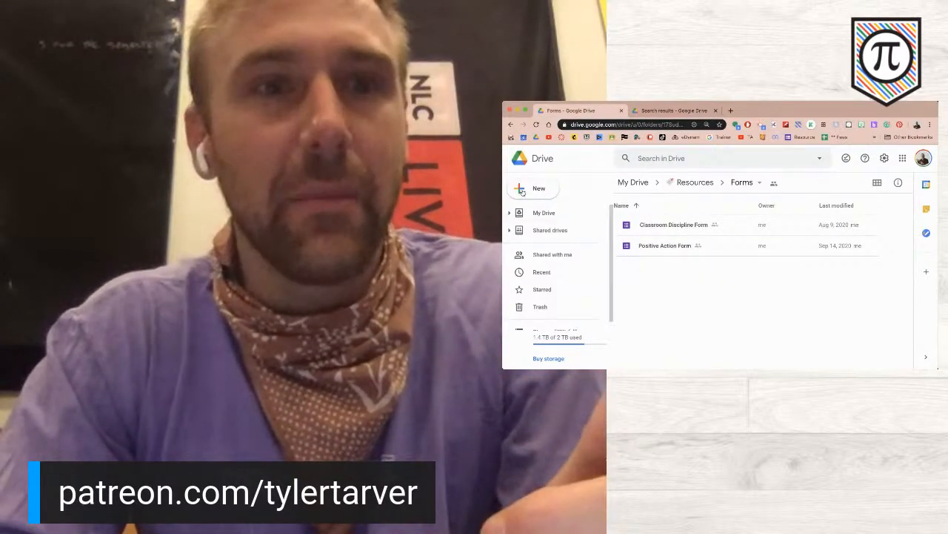
{"action": "left_click", "coordinate": [533, 191]}
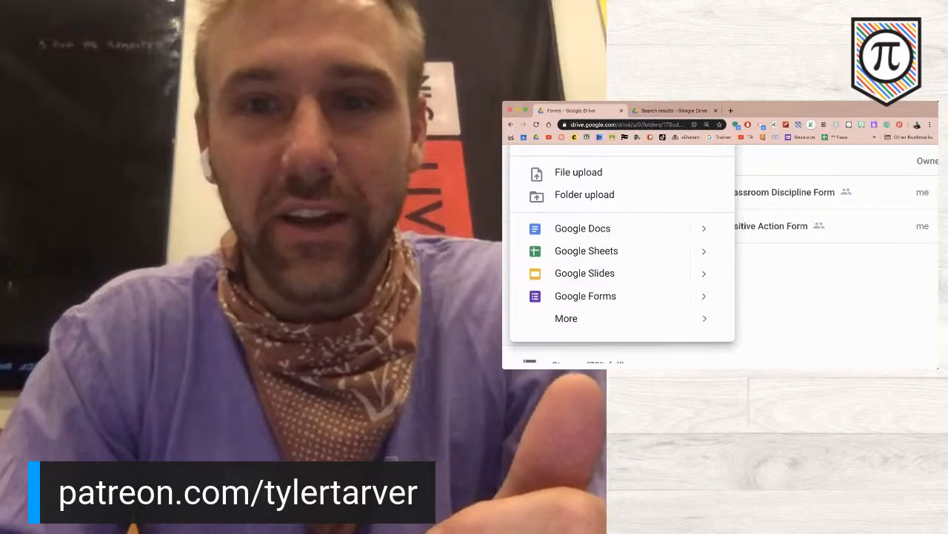
{"action": "key", "text": "super+Tab"}
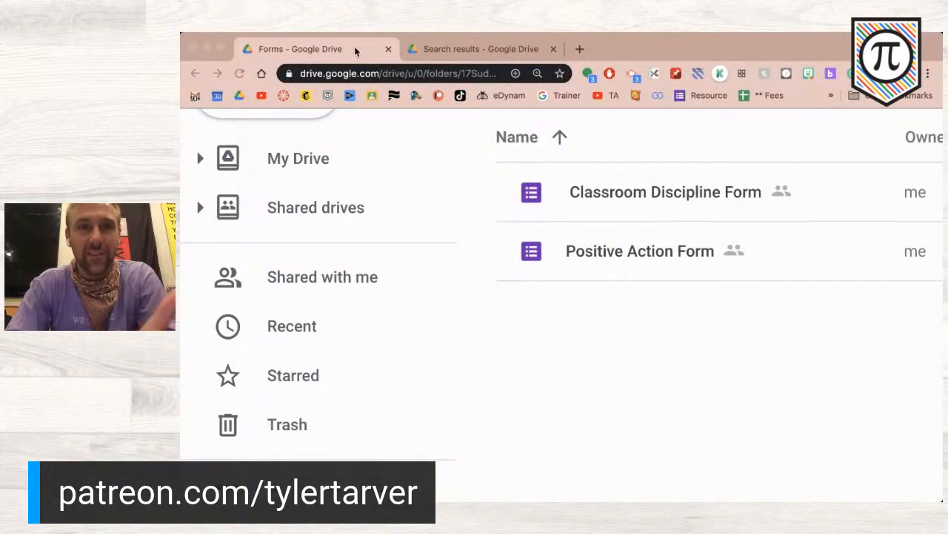
{"action": "left_click", "coordinate": [227, 38]}
{"action": "scroll", "coordinate": [321, 242], "scroll_direction": "up", "scroll_amount": 2}
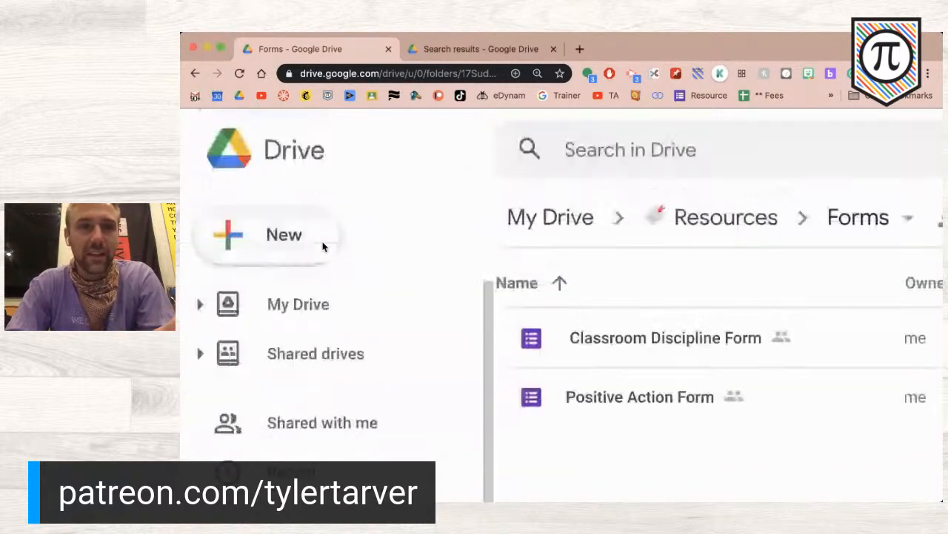
{"action": "left_click", "coordinate": [283, 245]}
{"action": "scroll", "coordinate": [322, 349], "scroll_direction": "down", "scroll_amount": 2}
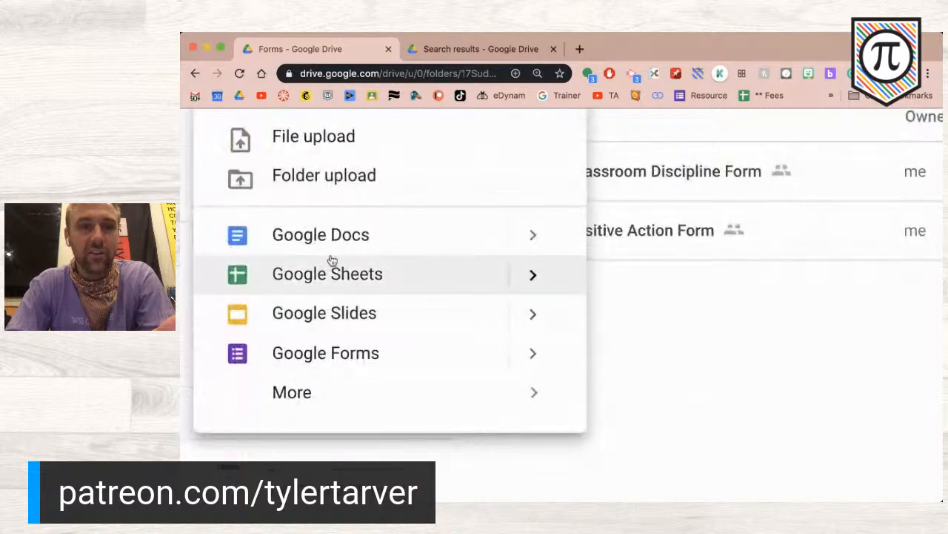
{"action": "left_click", "coordinate": [324, 353]}
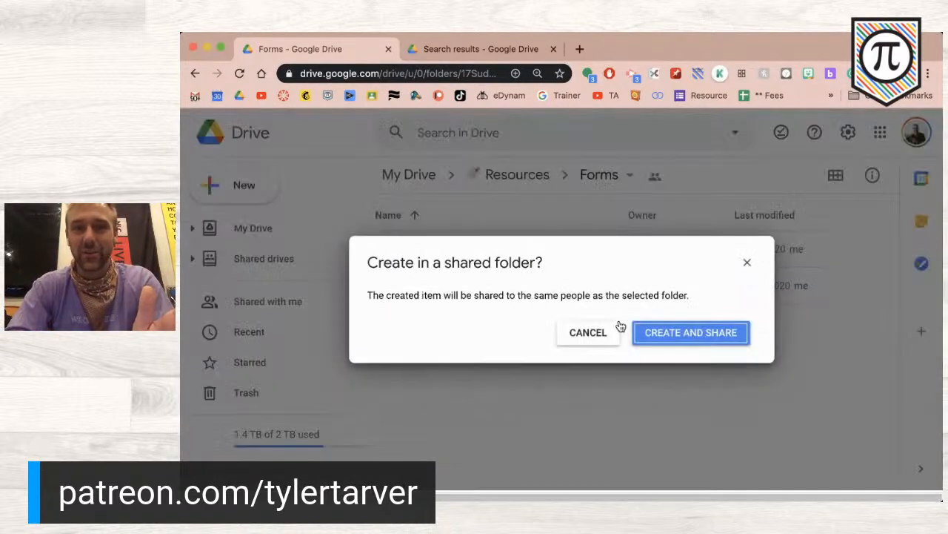
{"action": "left_click", "coordinate": [726, 332]}
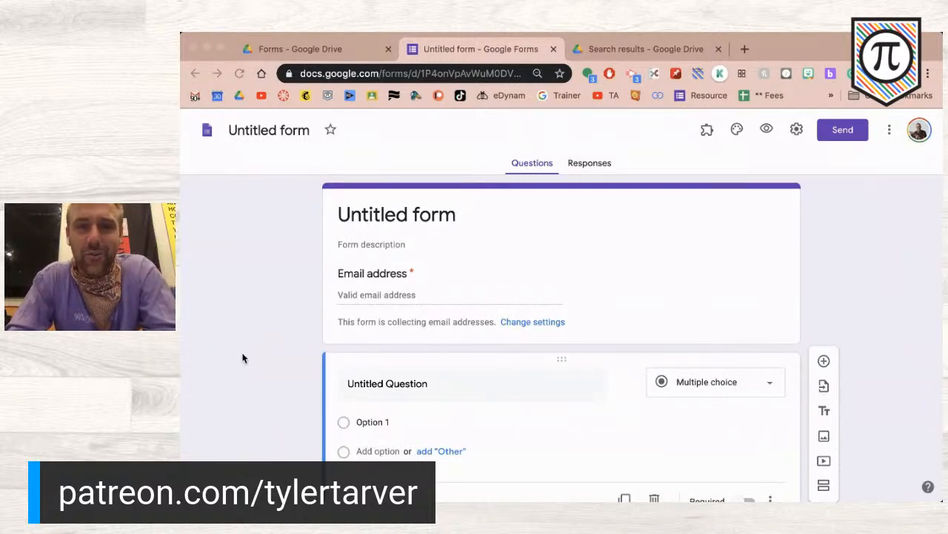
Step: Title the form "Student Attendance Check-In/Out" and apply the same name to the form's file
{"action": "left_click", "coordinate": [406, 221]}
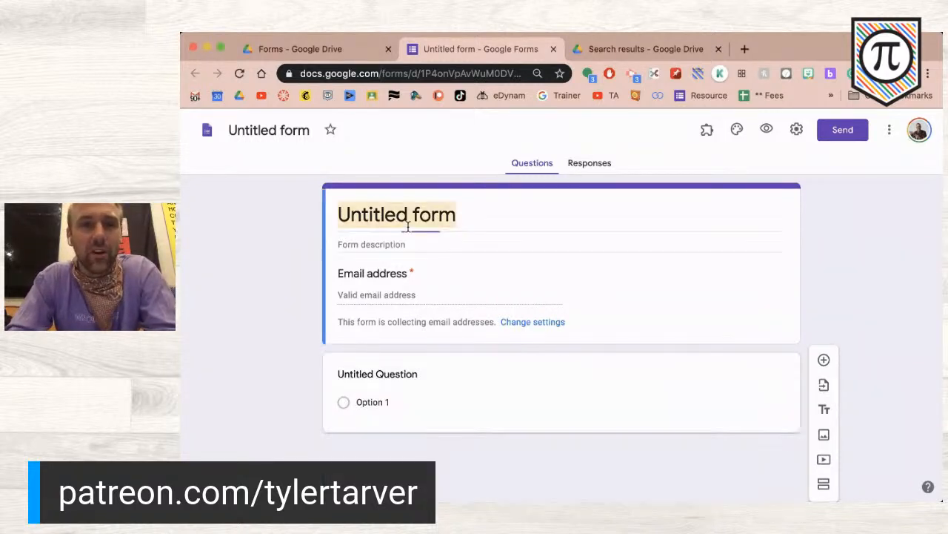
{"action": "type", "text": "Student C"}
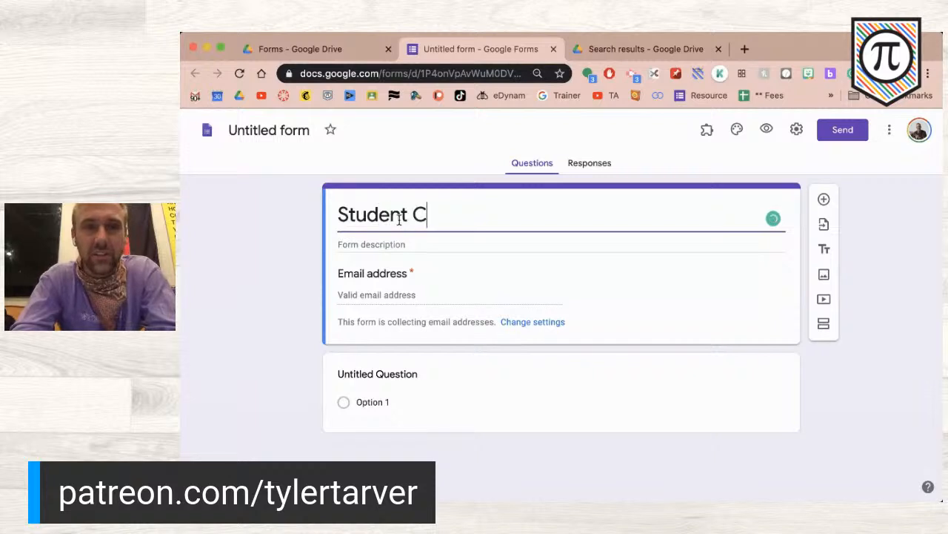
{"action": "type", "text": "e"}
{"action": "key", "text": "BackSpace"}
{"action": "key", "text": "BackSpace"}
{"action": "type", "text": "A"}
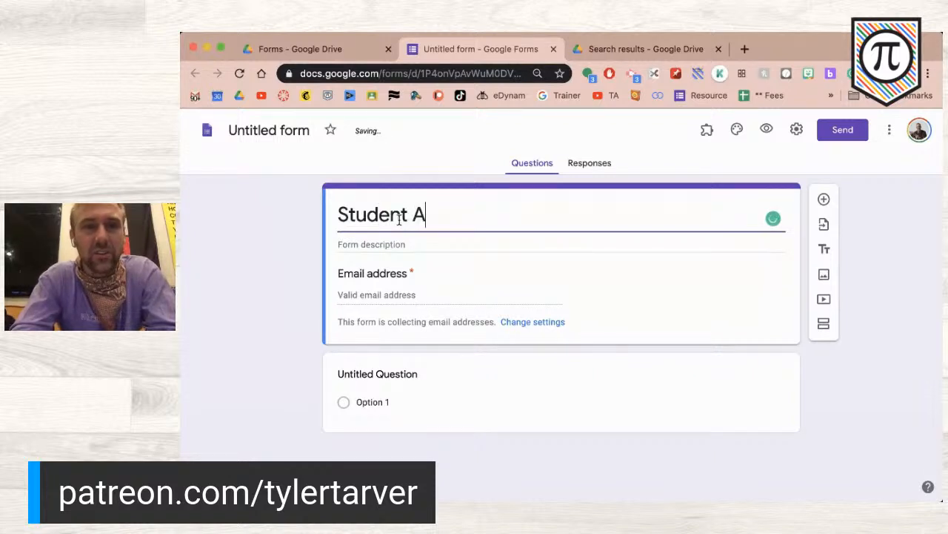
{"action": "type", "text": "tte"}
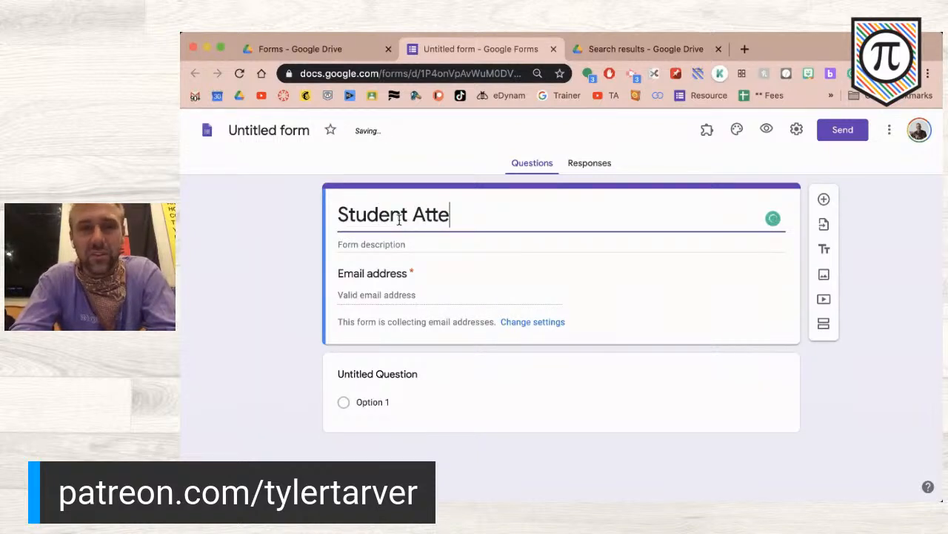
{"action": "type", "text": "ndance"}
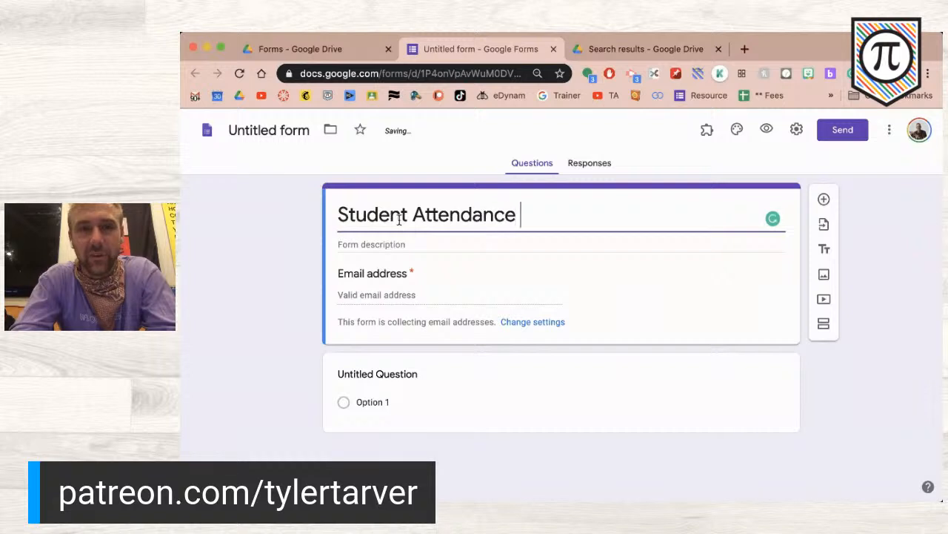
{"action": "type", "text": " Check"}
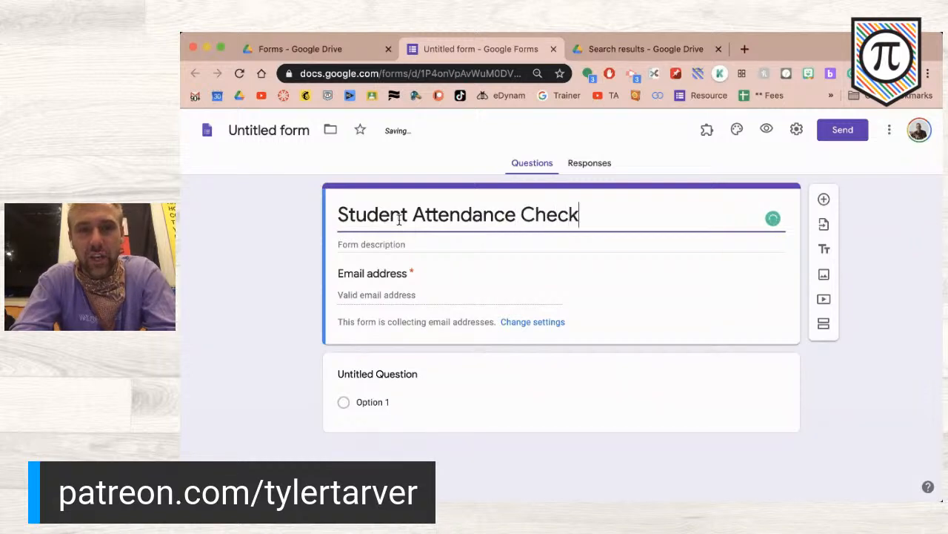
{"action": "type", "text": "-In/Out"}
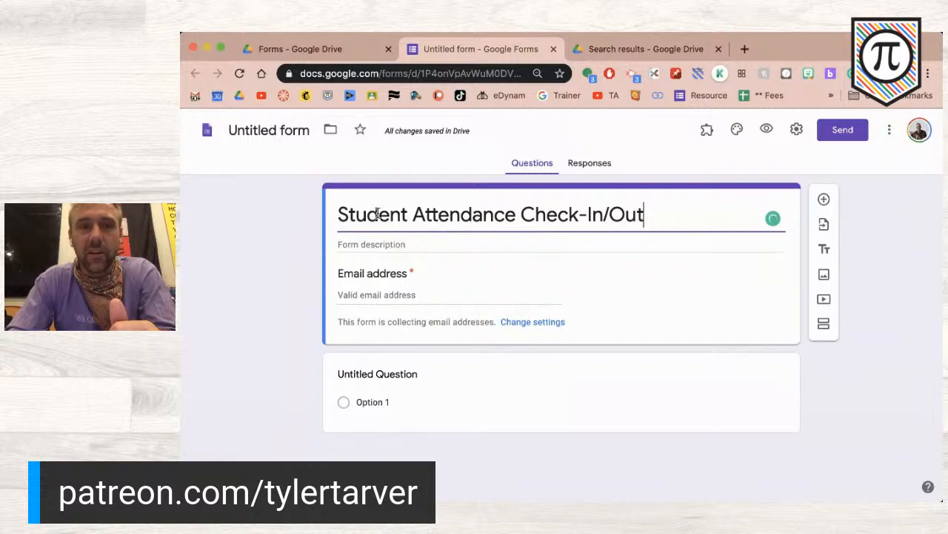
{"action": "left_click", "coordinate": [275, 134]}
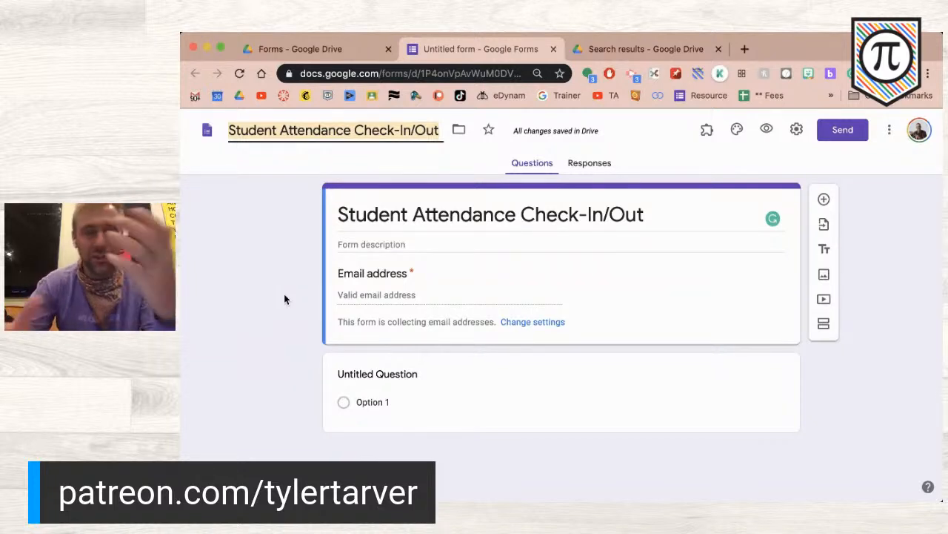
{"action": "left_click", "coordinate": [392, 511]}
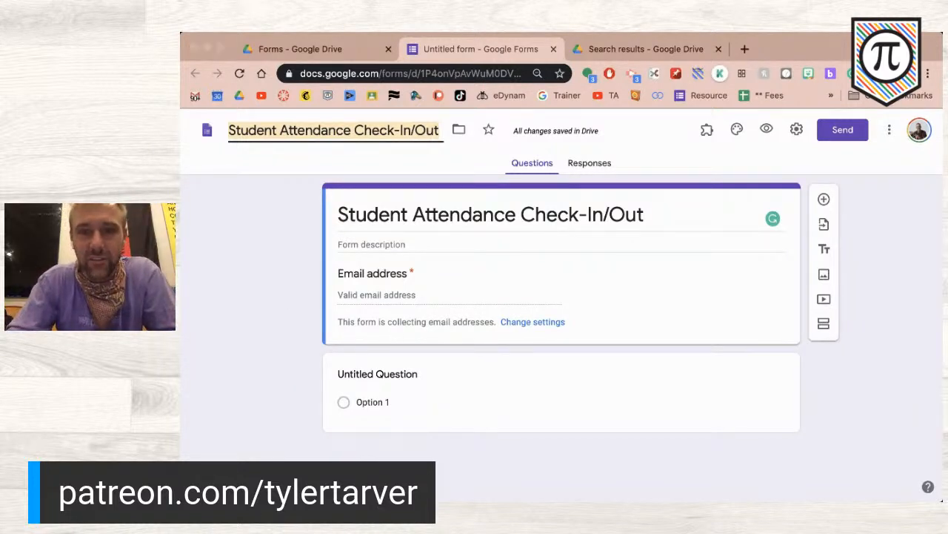
Step: Write the form description "This needs to be filled out every day as soon as you start and finish your school day."
{"action": "left_click", "coordinate": [440, 246]}
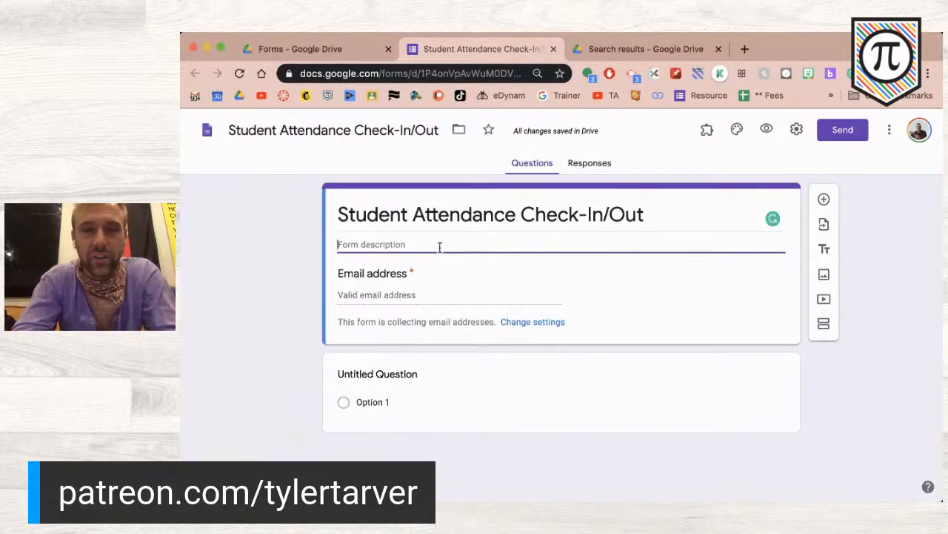
{"action": "type", "text": "Thi"}
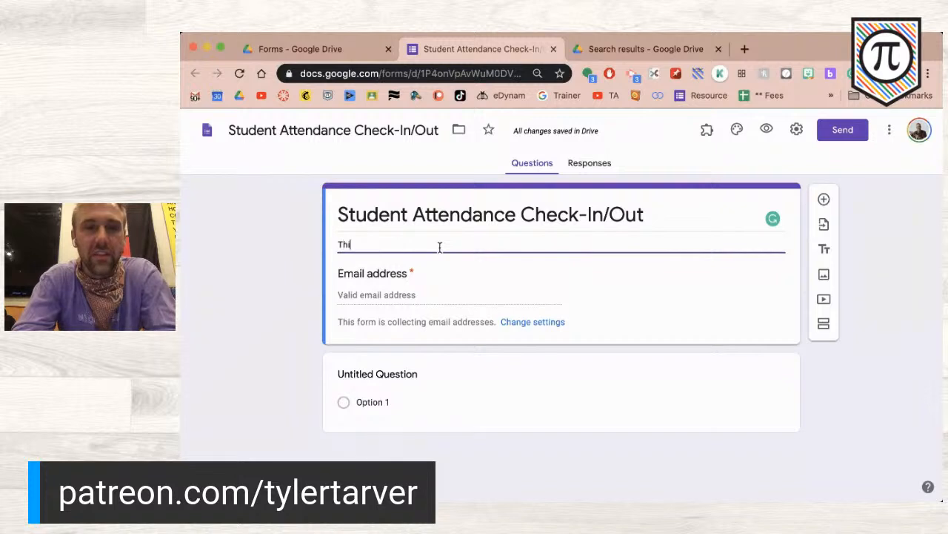
{"action": "type", "text": "s needs to be fille"}
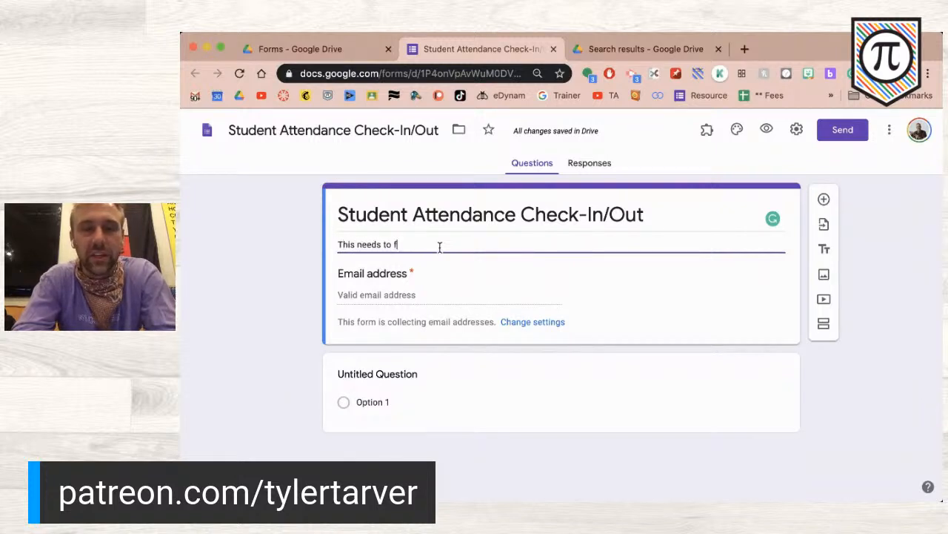
{"action": "type", "text": "d out every day"}
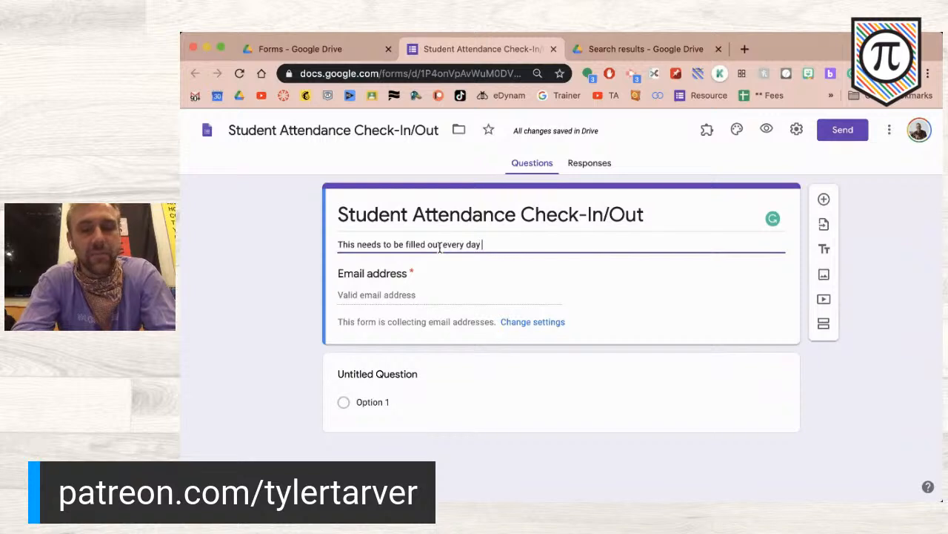
{"action": "type", "text": " as soon as yo"}
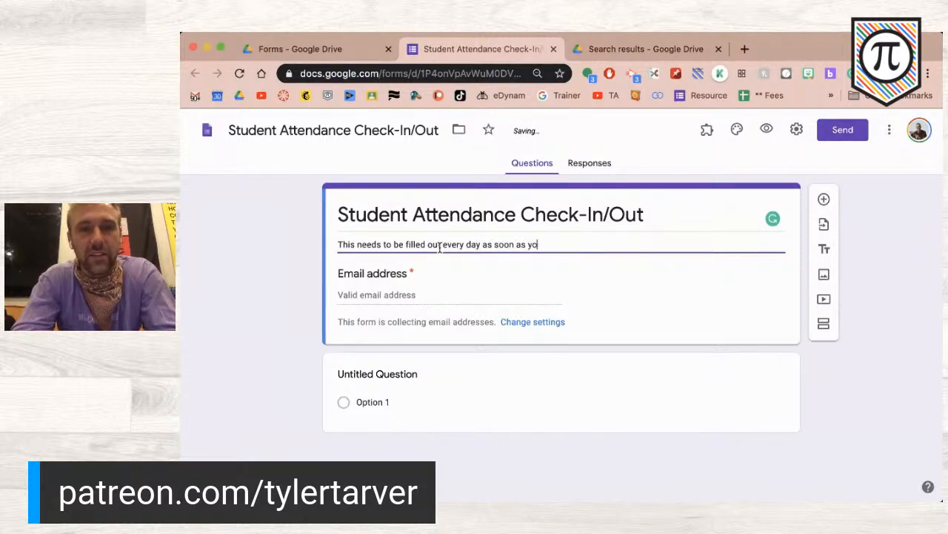
{"action": "type", "text": "u start and fini"}
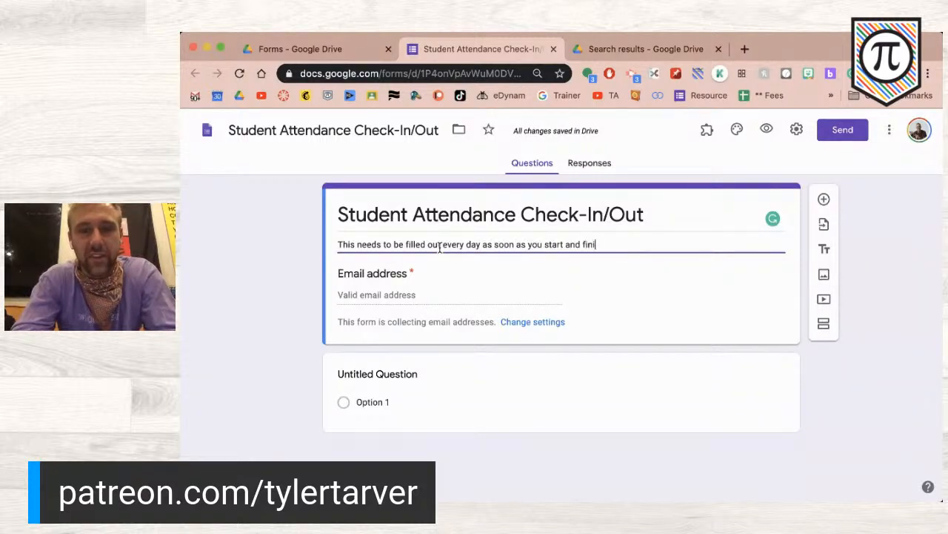
{"action": "type", "text": "sh your school day."}
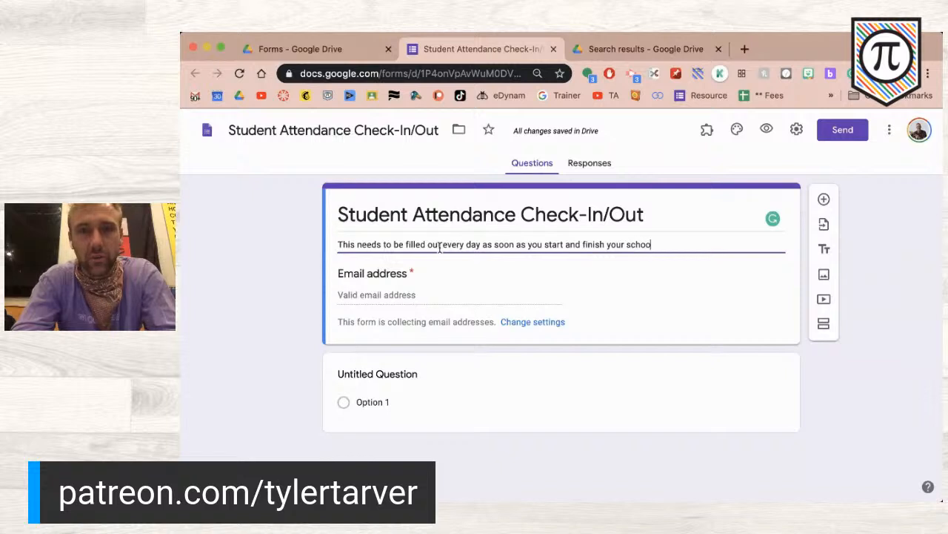
Step: Add a second description line: "If you take a break for a while, you need to check in and check out during those times."
{"action": "key", "text": "Return"}
{"action": "type", "text": "If you take"}
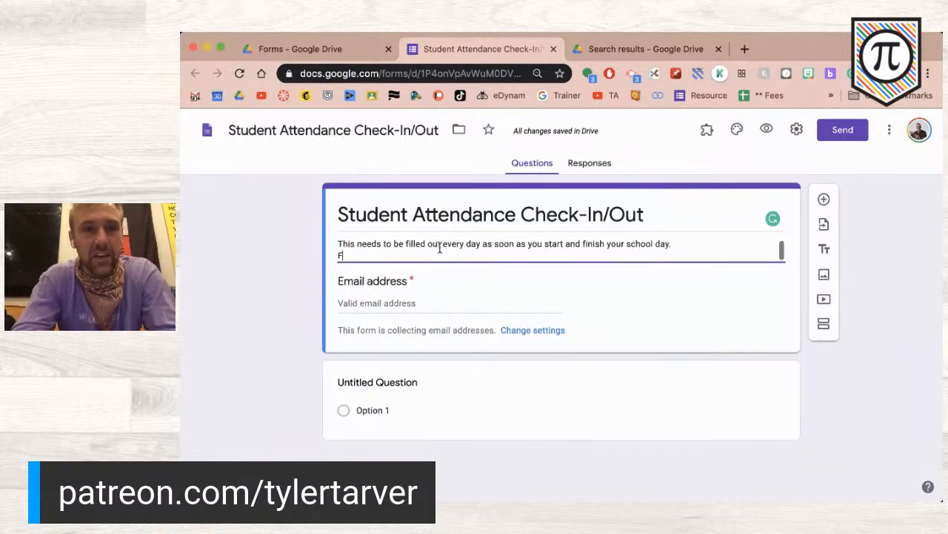
{"action": "type", "text": " a "}
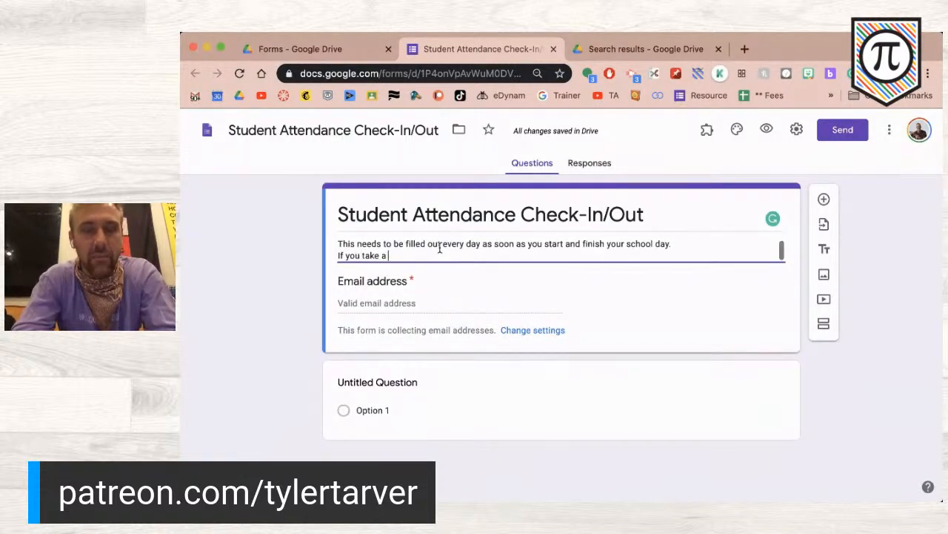
{"action": "type", "text": "break for a while, "}
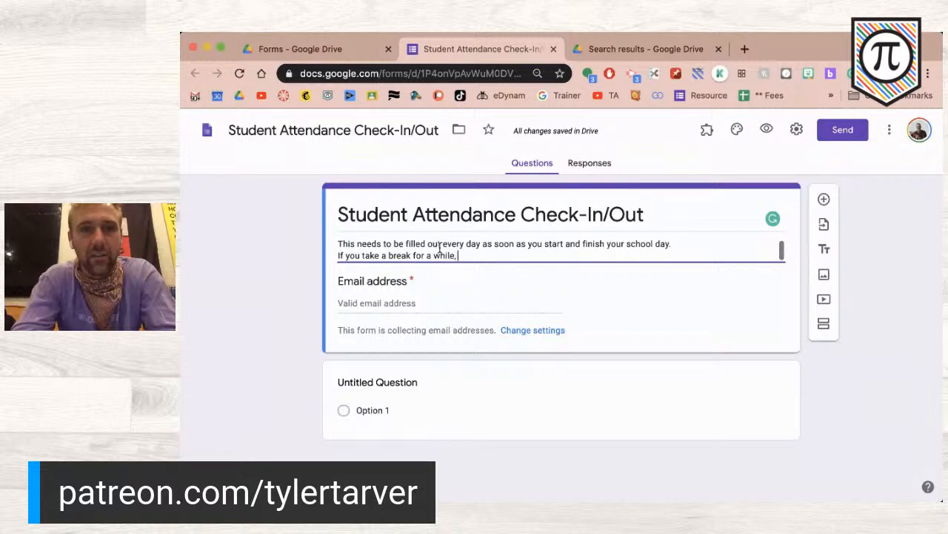
{"action": "type", "text": "you need to ceh"}
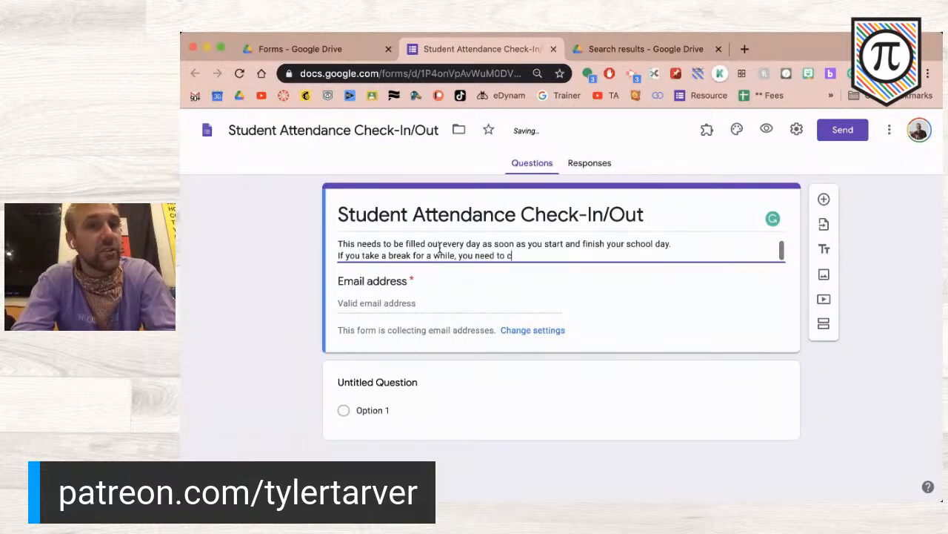
{"action": "key", "text": "BackSpace"}
{"action": "key", "text": "BackSpace"}
{"action": "type", "text": "he"}
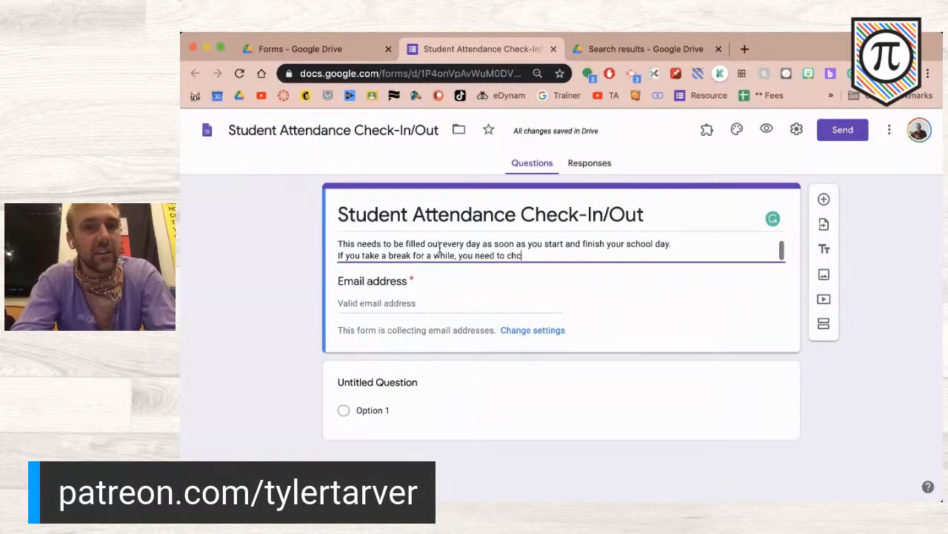
{"action": "type", "text": "ck in and"}
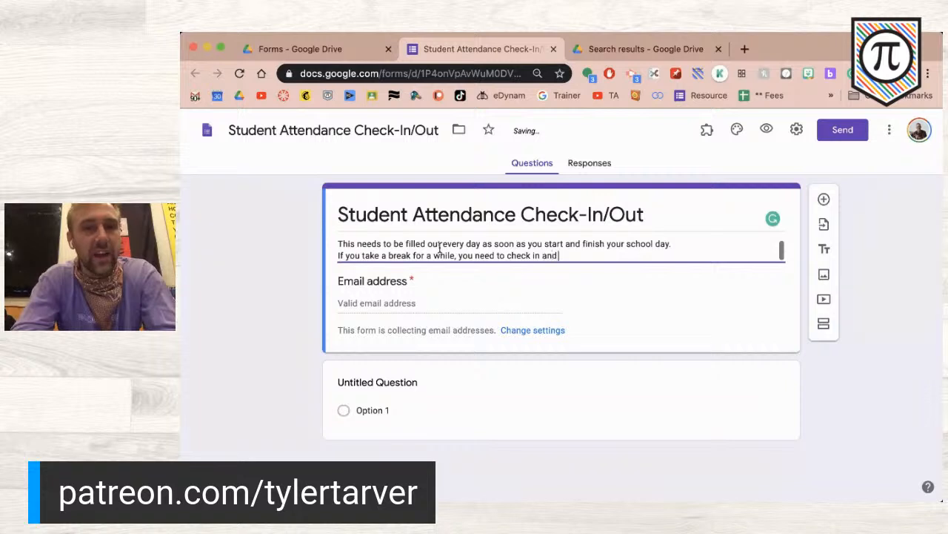
{"action": "type", "text": " check out "}
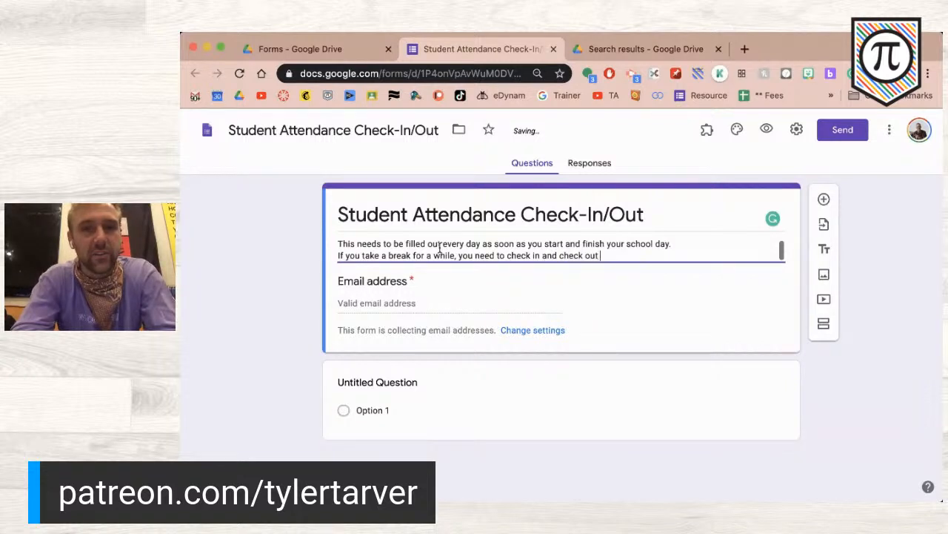
{"action": "type", "text": "during those times."}
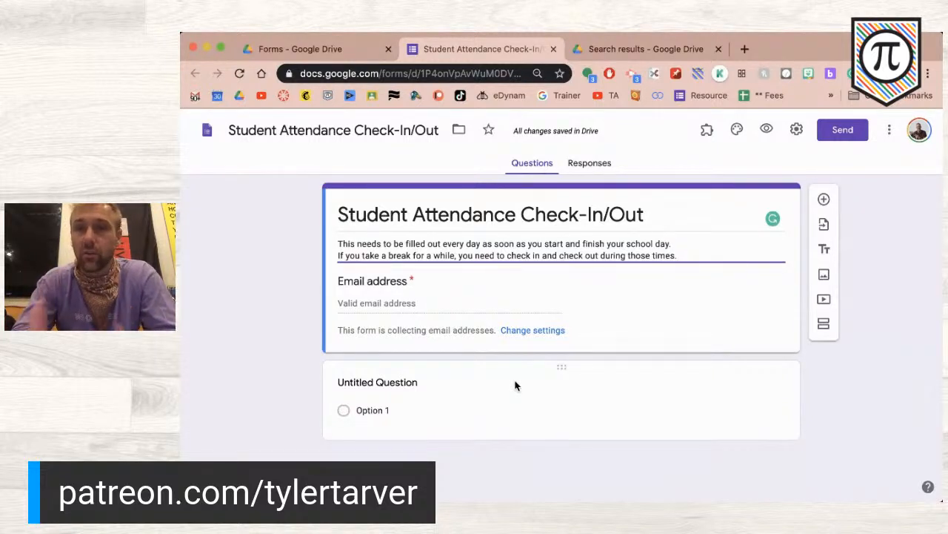
Step: In the form's general settings, set response receipts to always be sent to respondents
{"action": "left_click", "coordinate": [796, 131]}
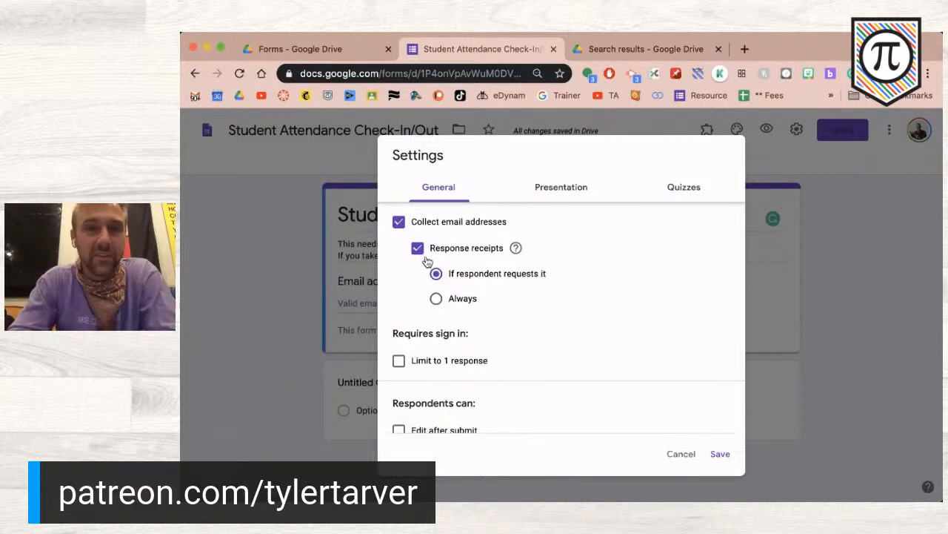
{"action": "left_click", "coordinate": [436, 300]}
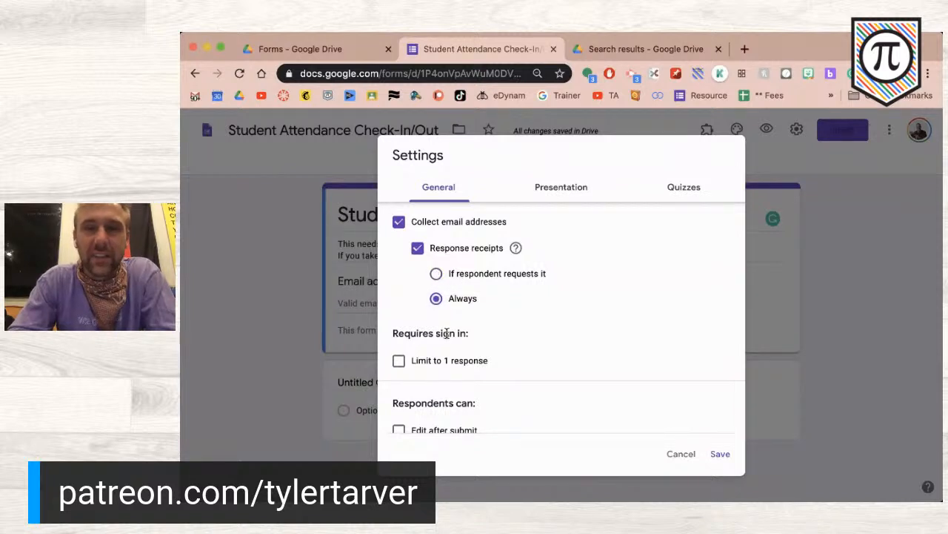
{"action": "scroll", "coordinate": [447, 332], "scroll_direction": "down", "scroll_amount": 2}
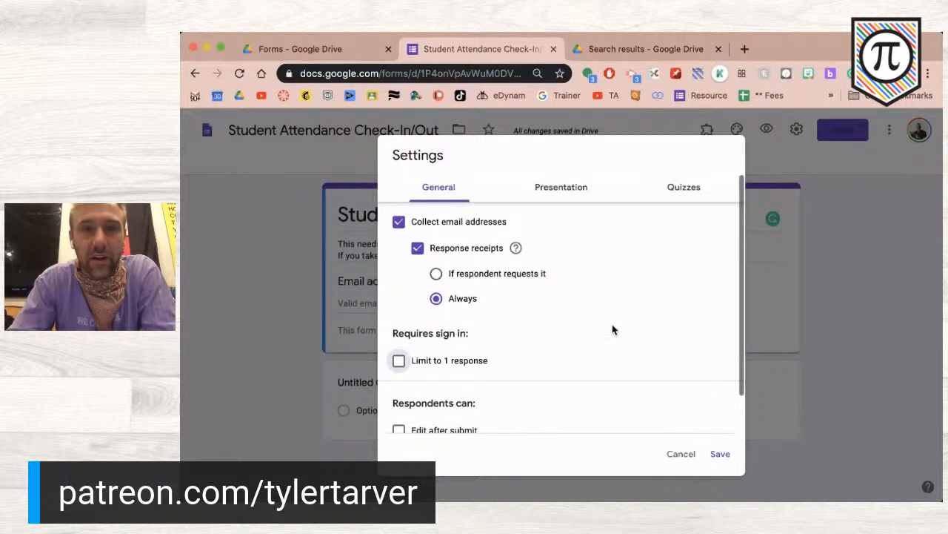
Step: Set the form's confirmation message to "Thank you! Happy learning!" and save the settings
{"action": "left_click", "coordinate": [567, 194]}
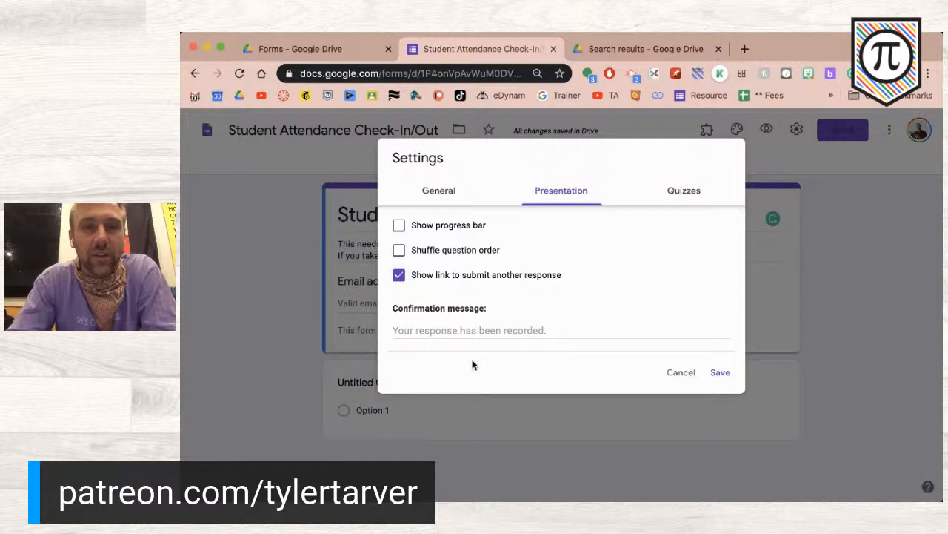
{"action": "left_click", "coordinate": [452, 332]}
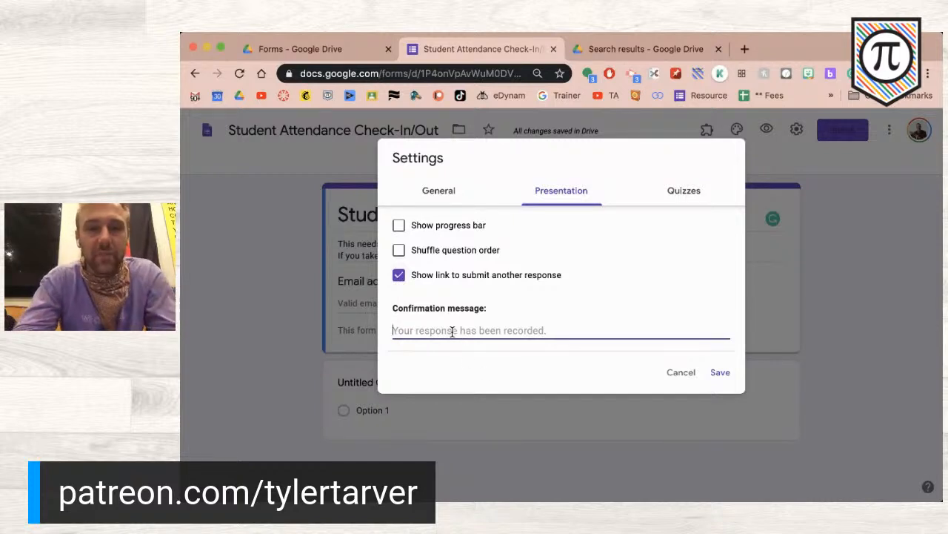
{"action": "type", "text": "Thank you!"}
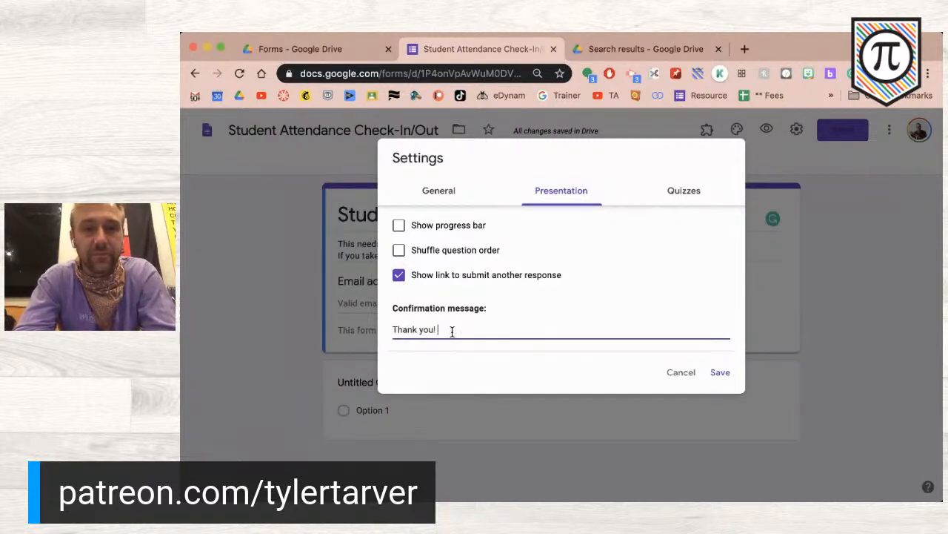
{"action": "type", "text": " Happy"}
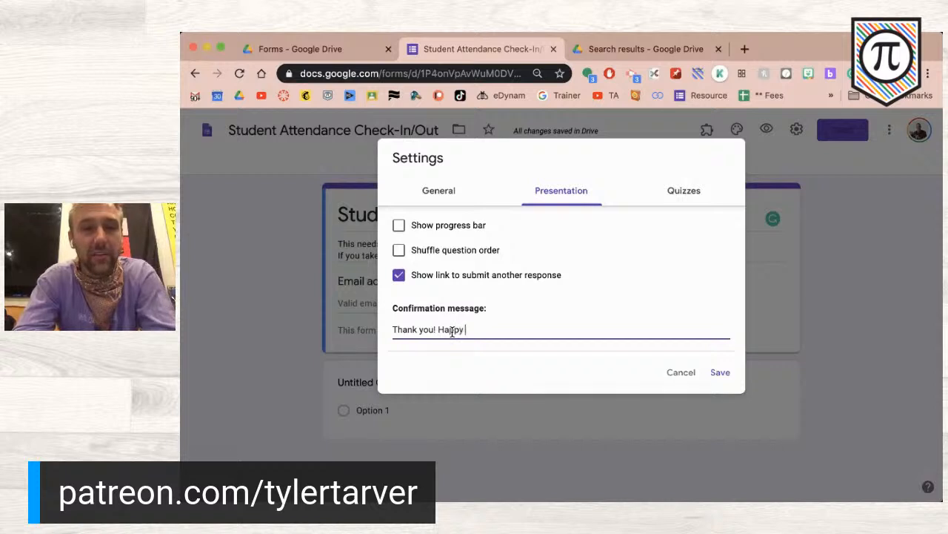
{"action": "type", "text": " learning!!"}
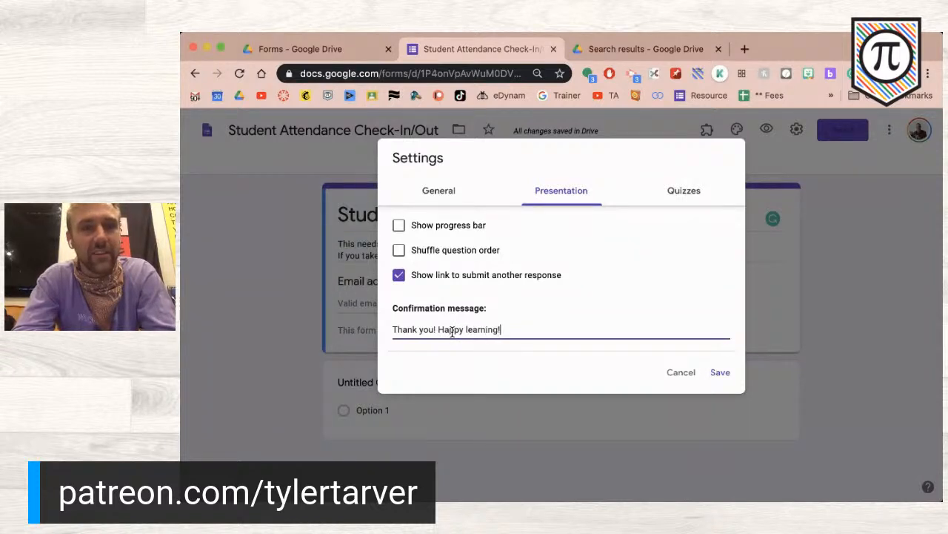
{"action": "left_click", "coordinate": [670, 190]}
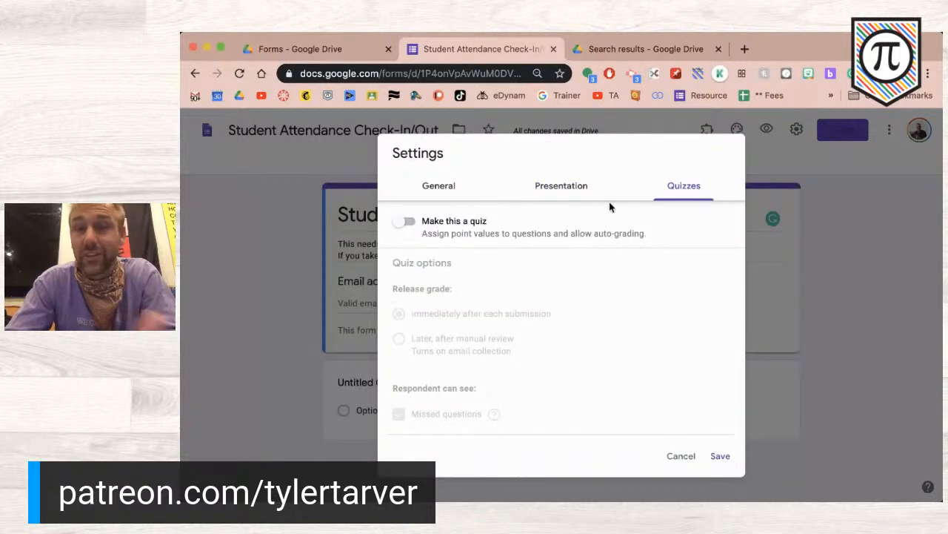
{"action": "left_click", "coordinate": [720, 457]}
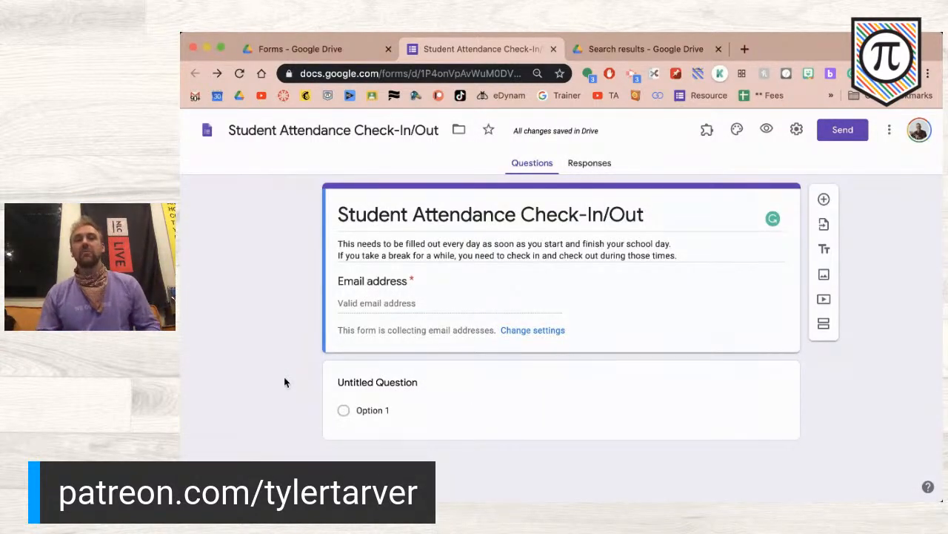
Step: Title the first question "Name" and change its question type to Dropdown
{"action": "left_click", "coordinate": [408, 383]}
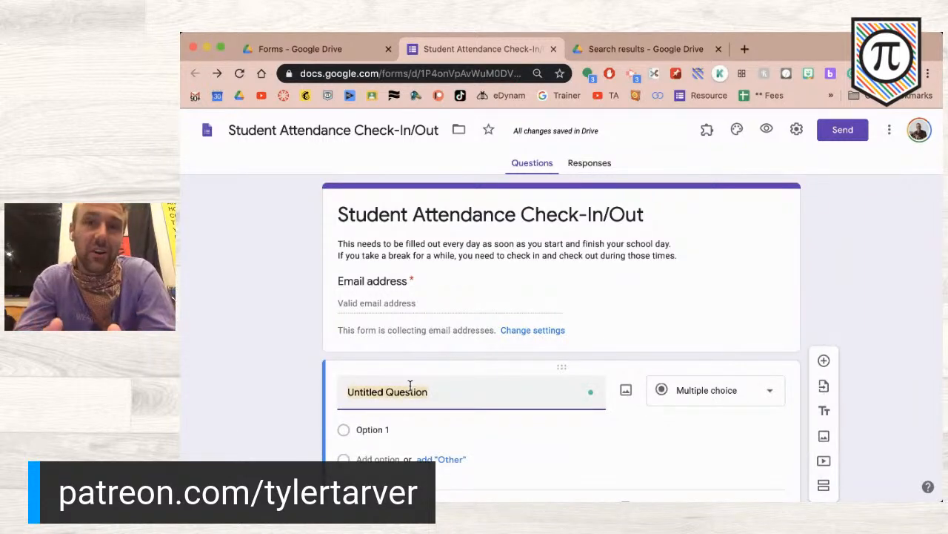
{"action": "type", "text": "Name"}
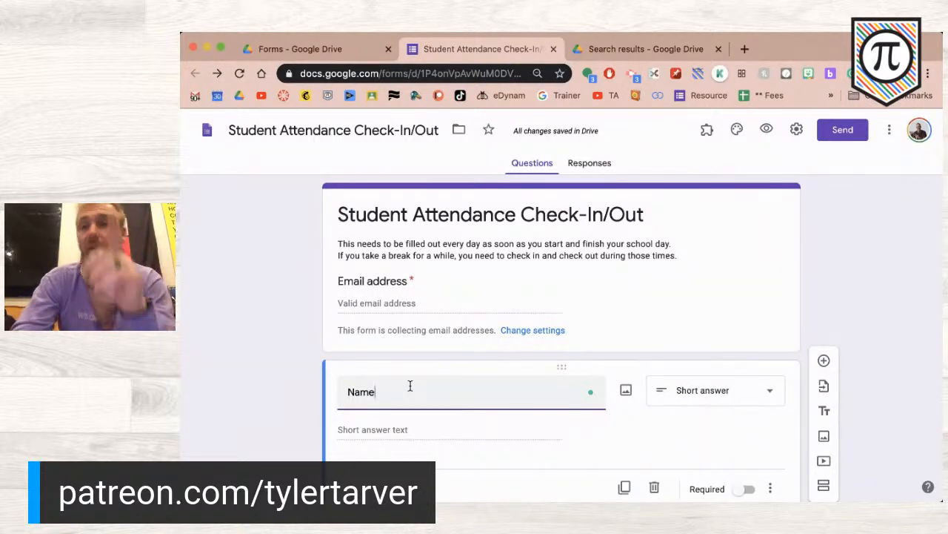
{"action": "left_click", "coordinate": [796, 129]}
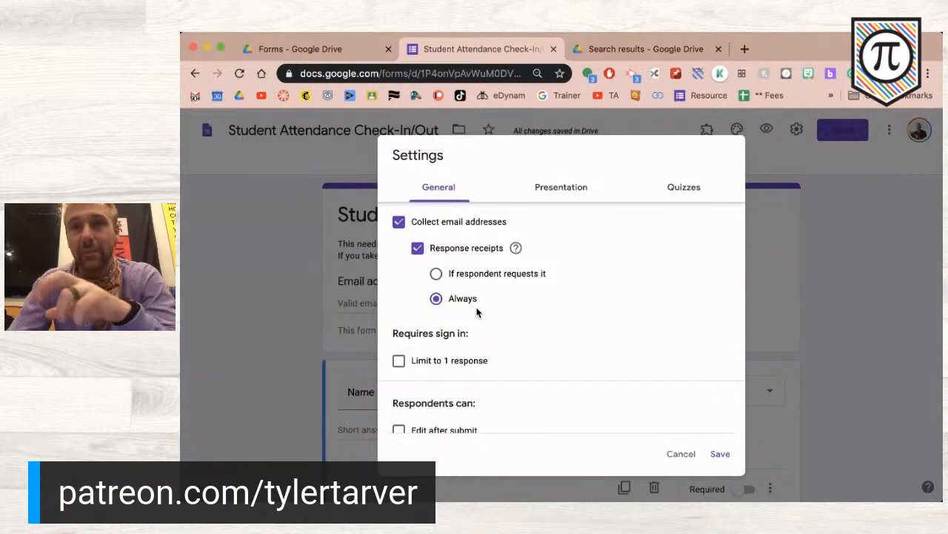
{"action": "left_click", "coordinate": [721, 453]}
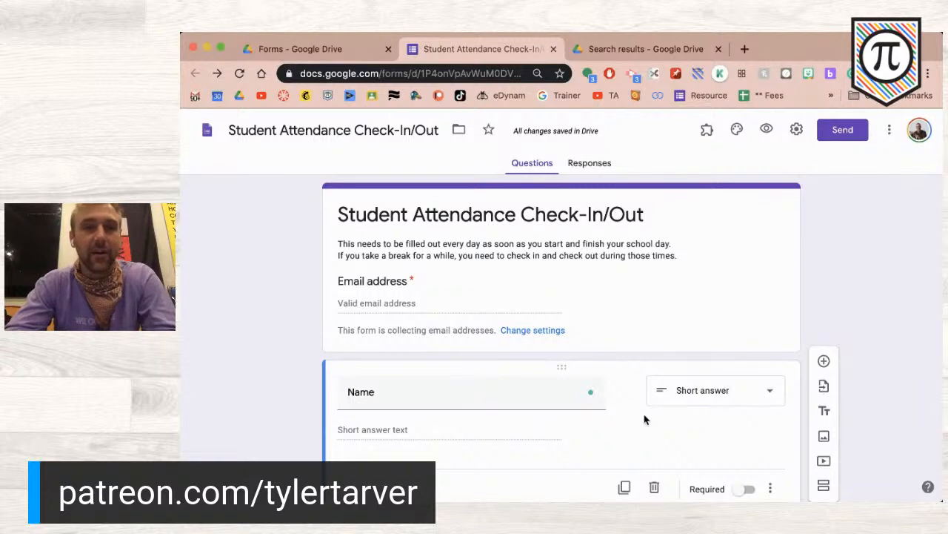
{"action": "scroll", "coordinate": [303, 426], "scroll_direction": "down", "scroll_amount": 1}
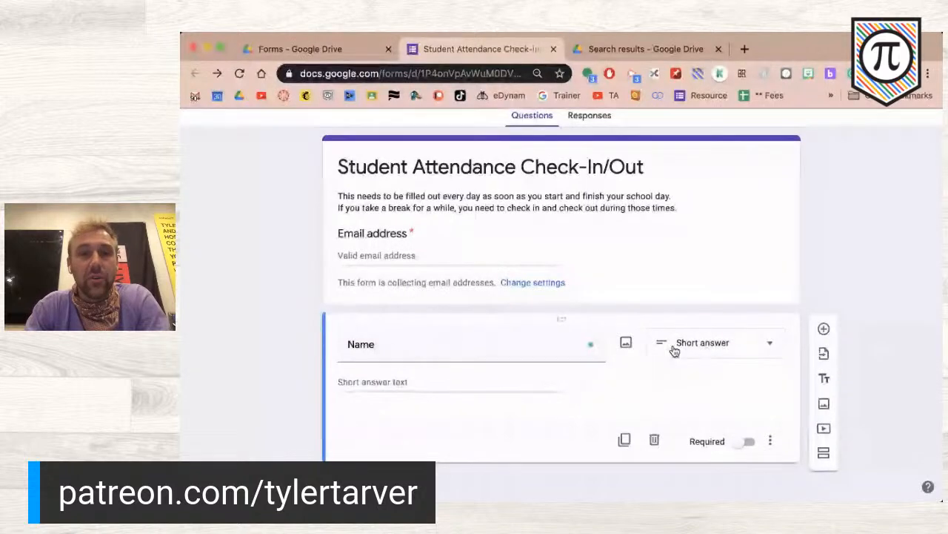
{"action": "left_click", "coordinate": [674, 350]}
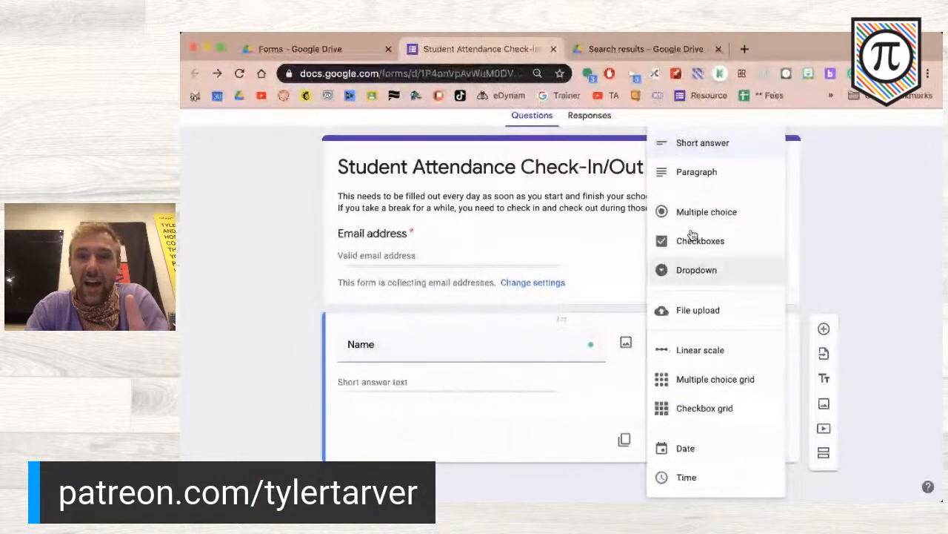
{"action": "left_click", "coordinate": [697, 273]}
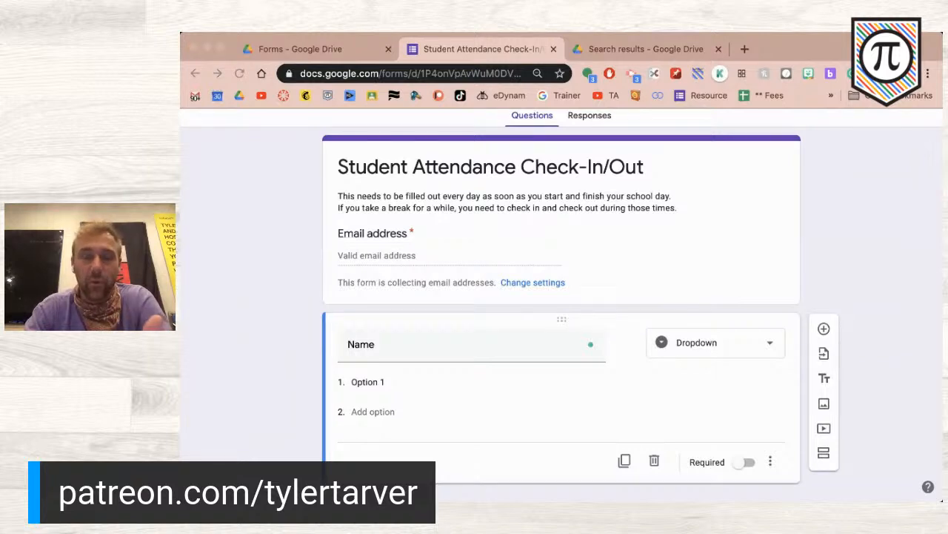
{"action": "left_click", "coordinate": [347, 284]}
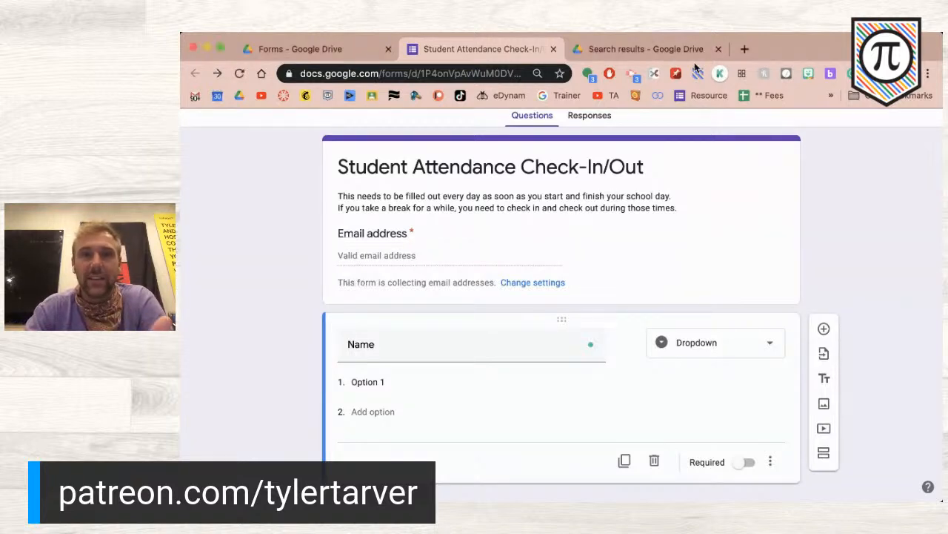
Step: In Google Drive, open the spreadsheet "the greatest people on earth, right?" and copy the full names in C2:C11
{"action": "left_click", "coordinate": [667, 49]}
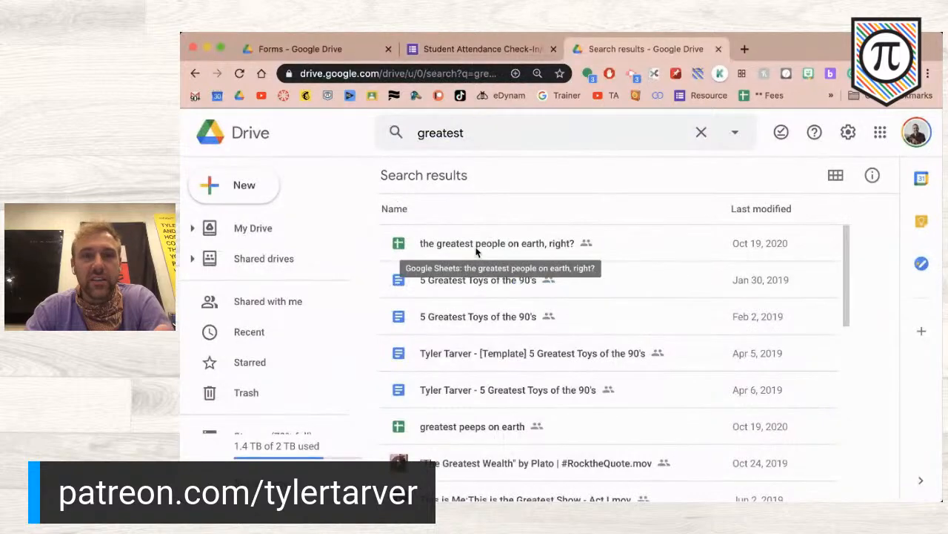
{"action": "double_click", "coordinate": [476, 248]}
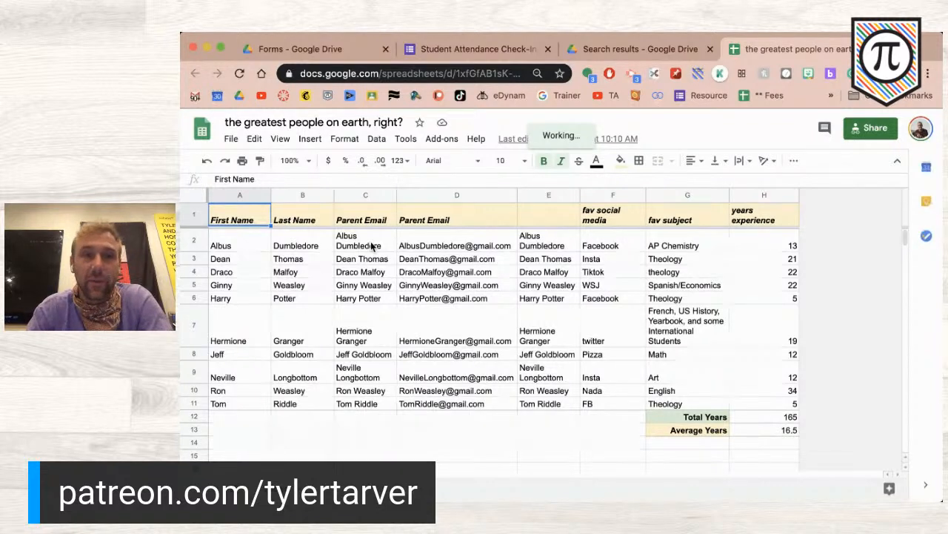
{"action": "left_click", "coordinate": [371, 248]}
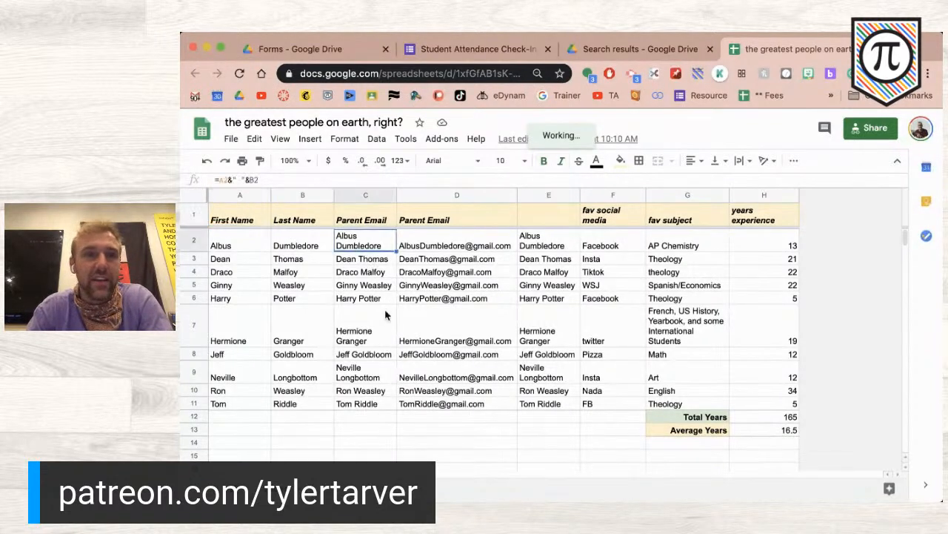
{"action": "left_click", "coordinate": [375, 404], "text": "shift"}
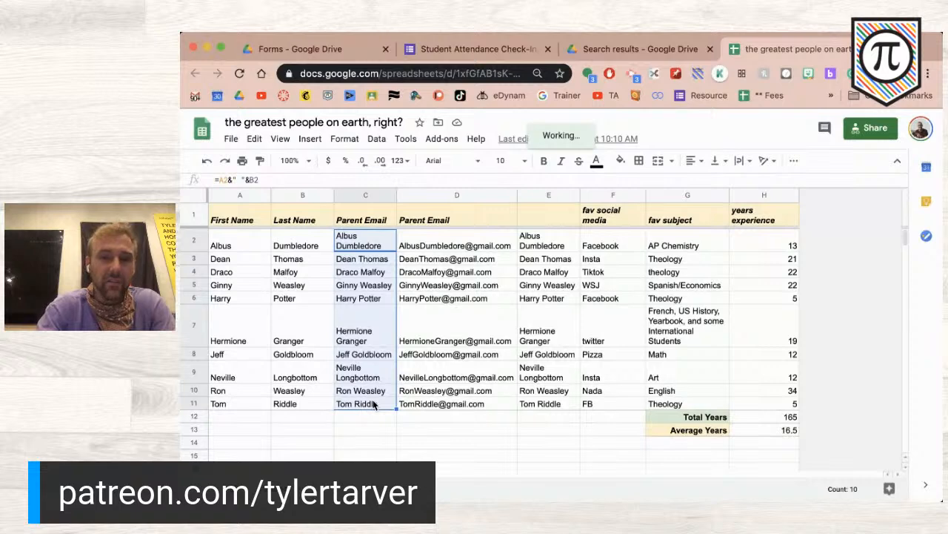
{"action": "key", "text": "super+c"}
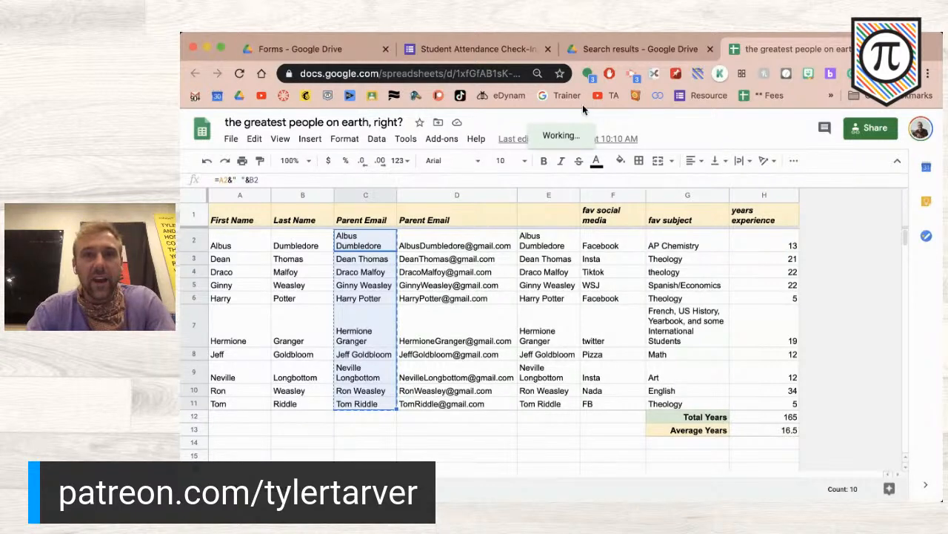
Step: Return to the attendance form and paste the copied names as the dropdown options of the Name question
{"action": "left_click", "coordinate": [582, 49]}
{"action": "left_click", "coordinate": [482, 49]}
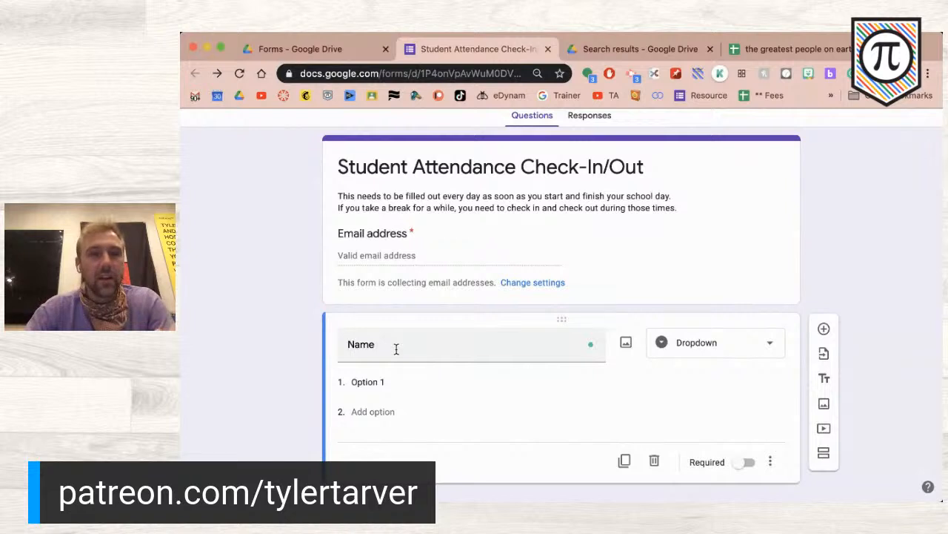
{"action": "left_click", "coordinate": [384, 380]}
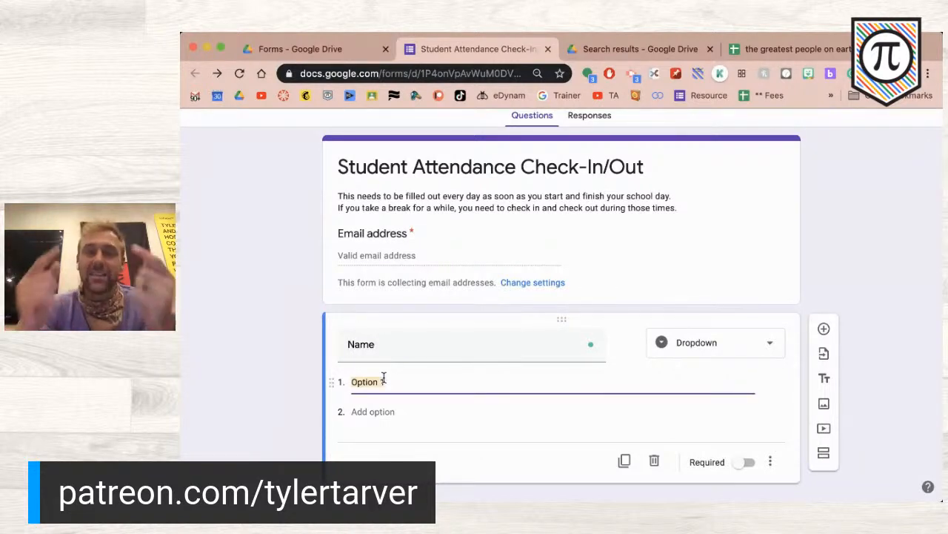
{"action": "key", "text": "super+v"}
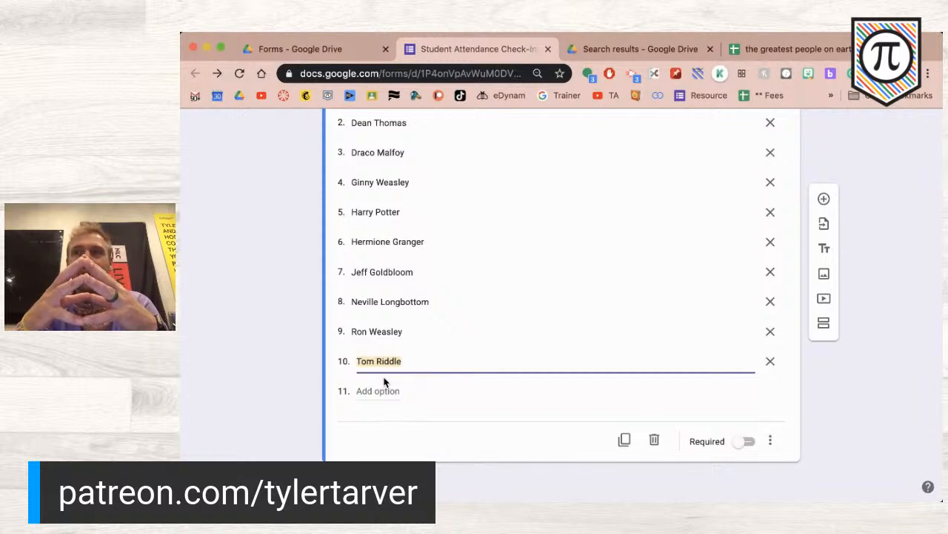
{"action": "left_click", "coordinate": [284, 343]}
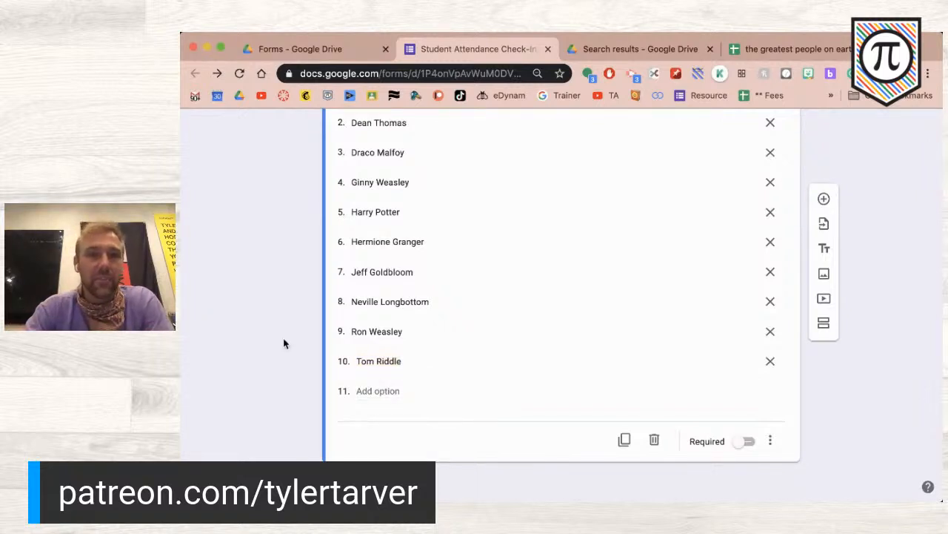
Step: Review the pasted options and make the Name question required
{"action": "scroll", "coordinate": [317, 340], "scroll_direction": "up", "scroll_amount": 3}
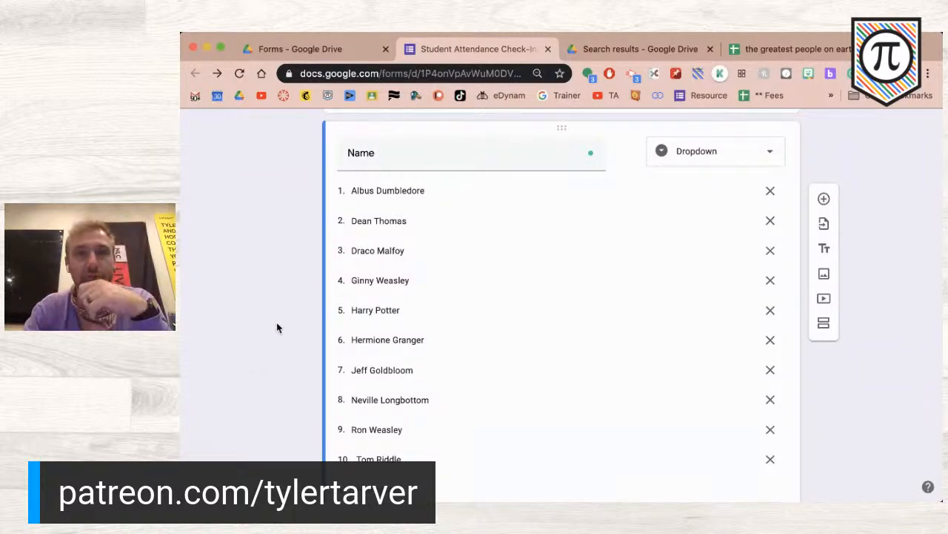
{"action": "scroll", "coordinate": [324, 342], "scroll_direction": "down", "scroll_amount": 3}
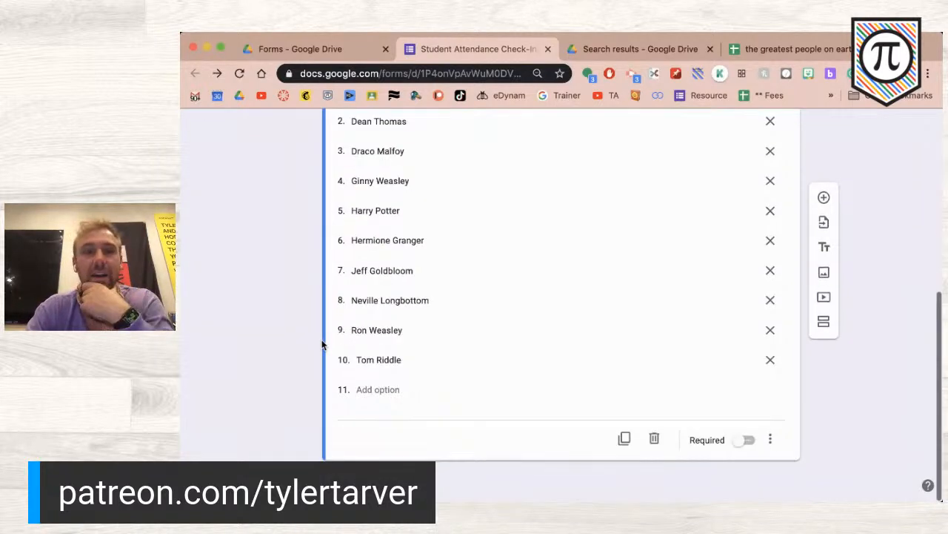
{"action": "scroll", "coordinate": [311, 358], "scroll_direction": "up", "scroll_amount": 1}
{"action": "scroll", "coordinate": [311, 358], "scroll_direction": "down", "scroll_amount": 1}
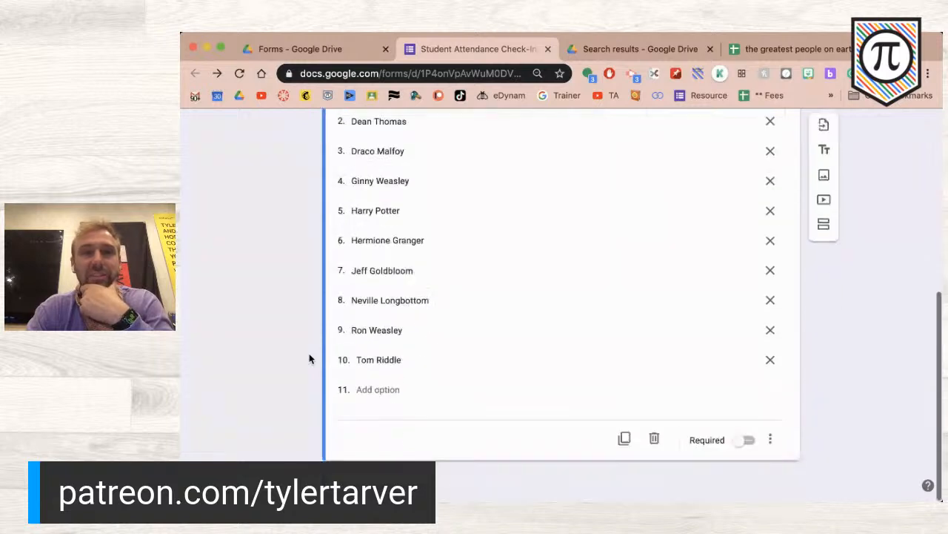
{"action": "left_click", "coordinate": [741, 443]}
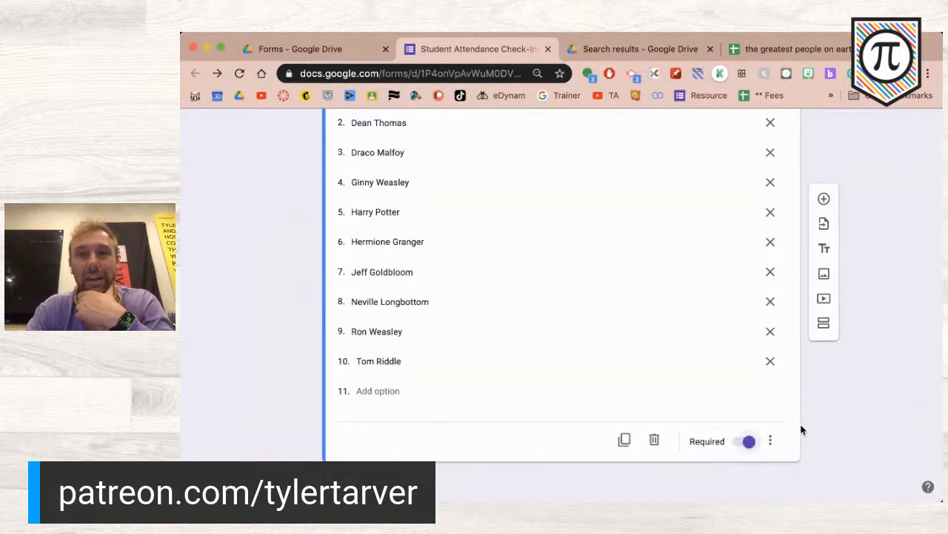
{"action": "scroll", "coordinate": [801, 429], "scroll_direction": "up", "scroll_amount": 5}
{"action": "scroll", "coordinate": [801, 429], "scroll_direction": "down", "scroll_amount": 5}
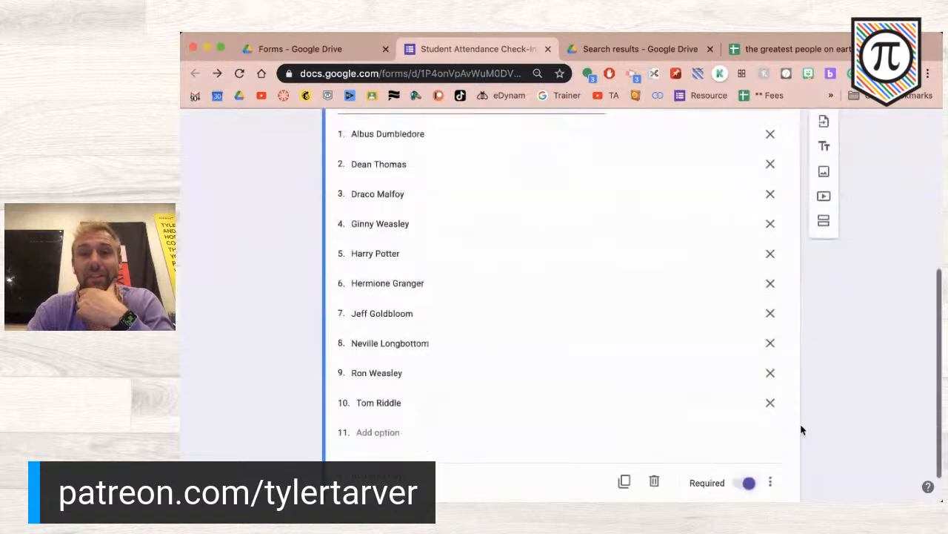
{"action": "scroll", "coordinate": [801, 429], "scroll_direction": "down", "scroll_amount": 1}
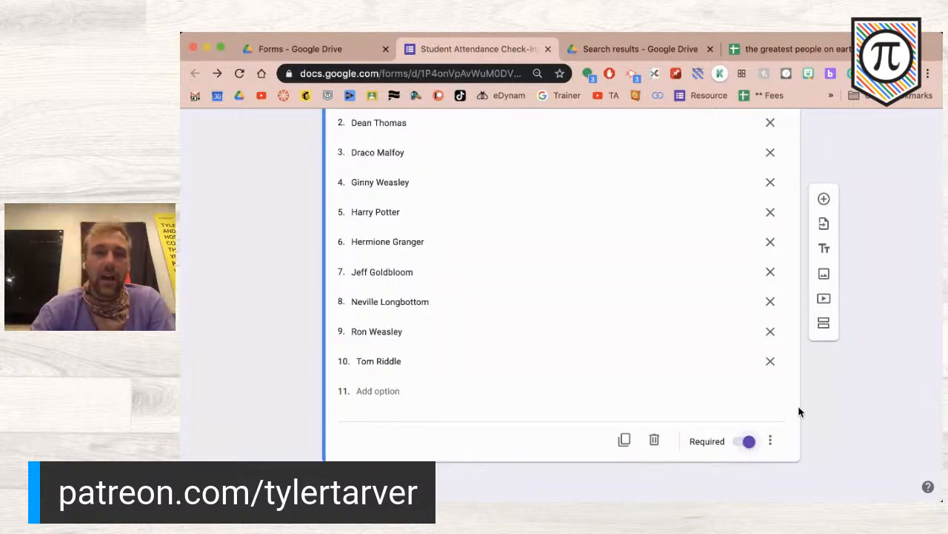
Step: Add a question below the Name question, title it "Assigned Class Period" and set its type to Multiple choice
{"action": "left_click", "coordinate": [824, 199]}
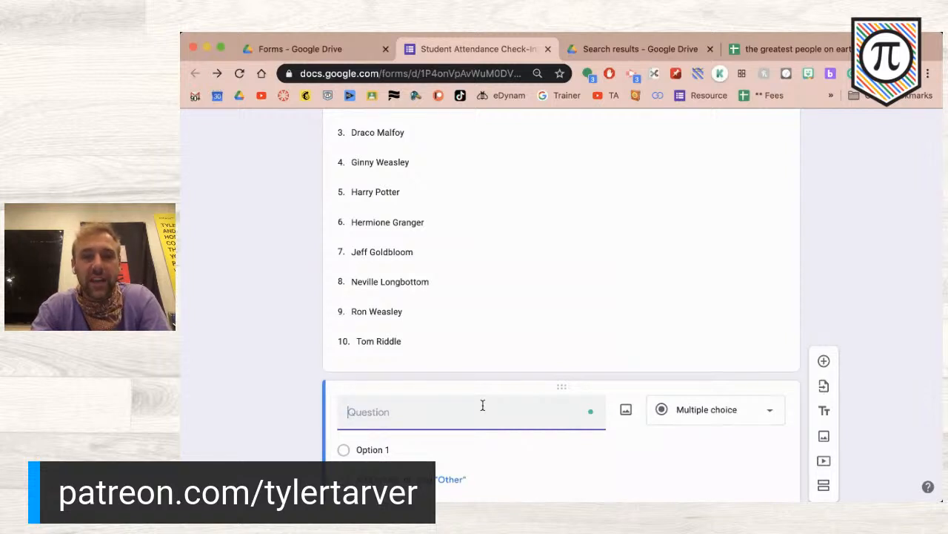
{"action": "type", "text": "Ass"}
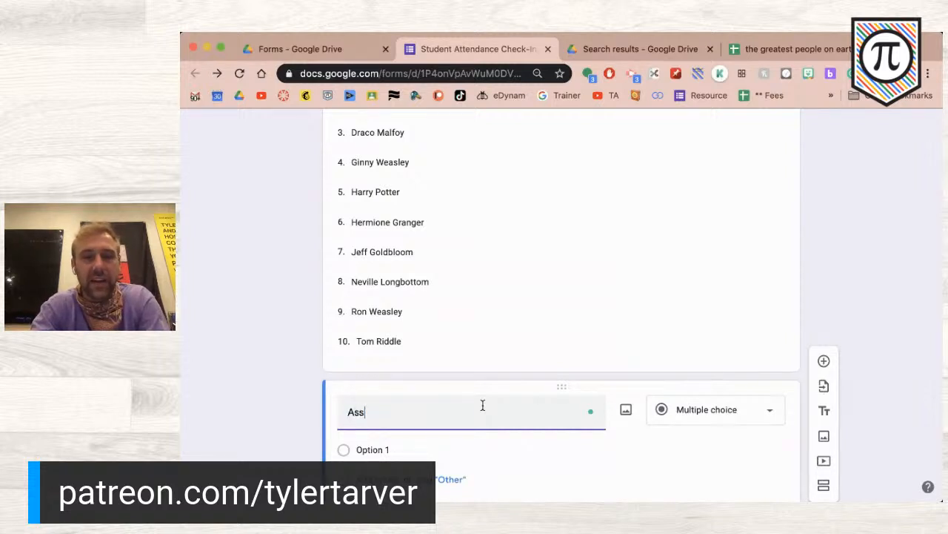
{"action": "type", "text": "igned "}
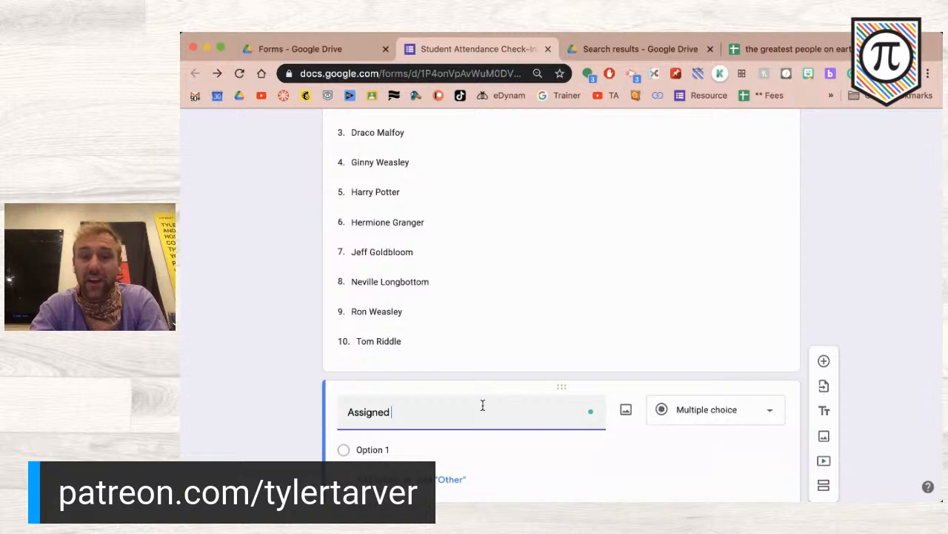
{"action": "type", "text": "Class P"}
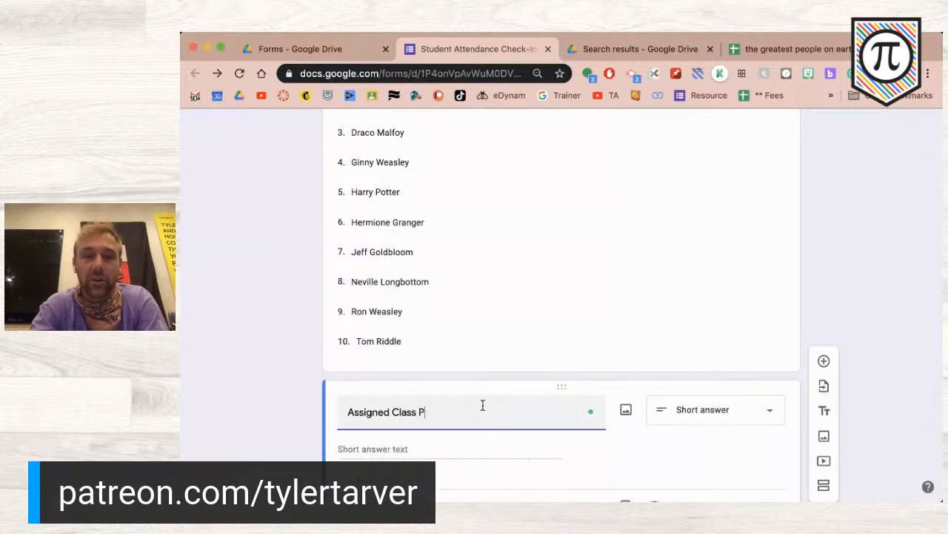
{"action": "type", "text": "eriod"}
{"action": "left_click", "coordinate": [734, 414]}
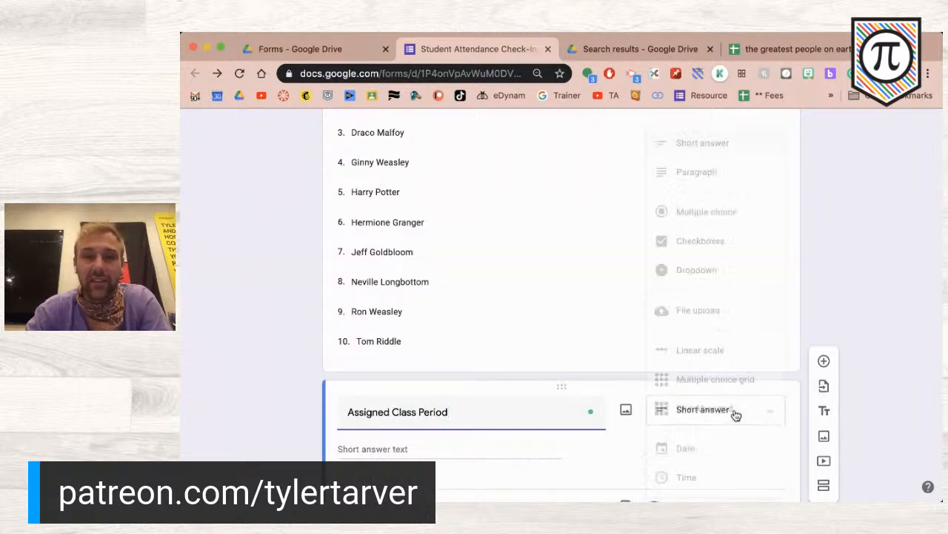
{"action": "left_click", "coordinate": [726, 219]}
Step: Enter "1st Period", "2nd Period" and "3rd Period" as the first three options of the Assigned Class Period question
{"action": "left_click", "coordinate": [406, 450]}
{"action": "type", "text": "1st P"}
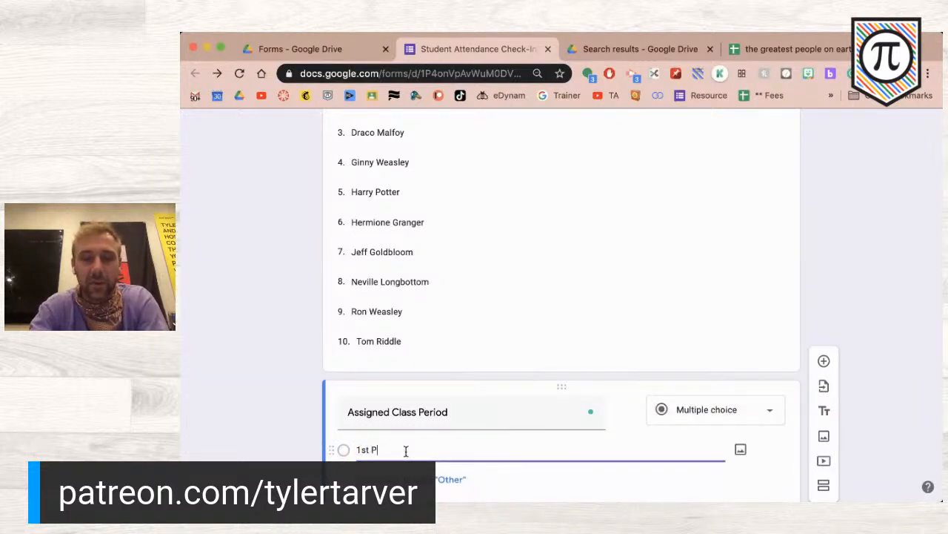
{"action": "type", "text": "eriod"}
{"action": "key", "text": "Return"}
{"action": "type", "text": "1st Period"}
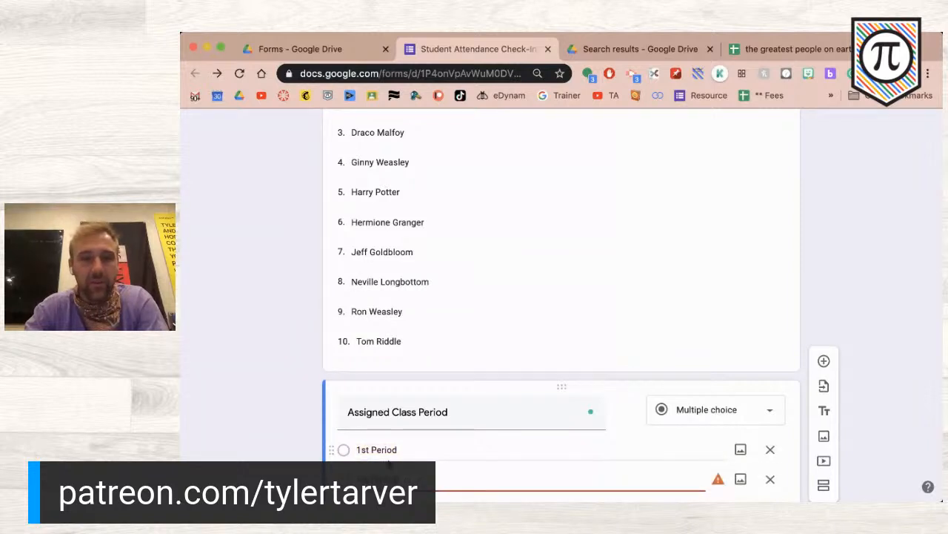
{"action": "key", "text": "BackSpace"}
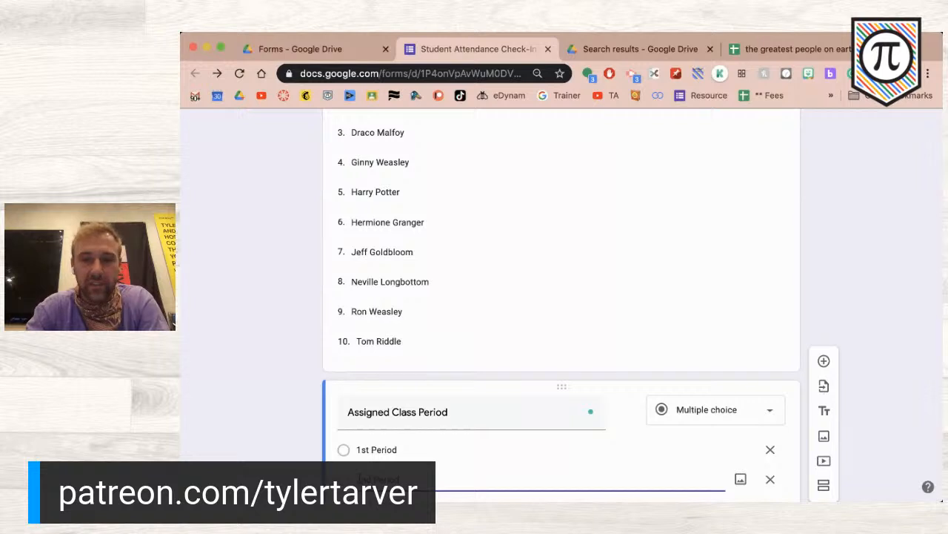
{"action": "key", "text": "Return"}
{"action": "type", "text": "1st Period"}
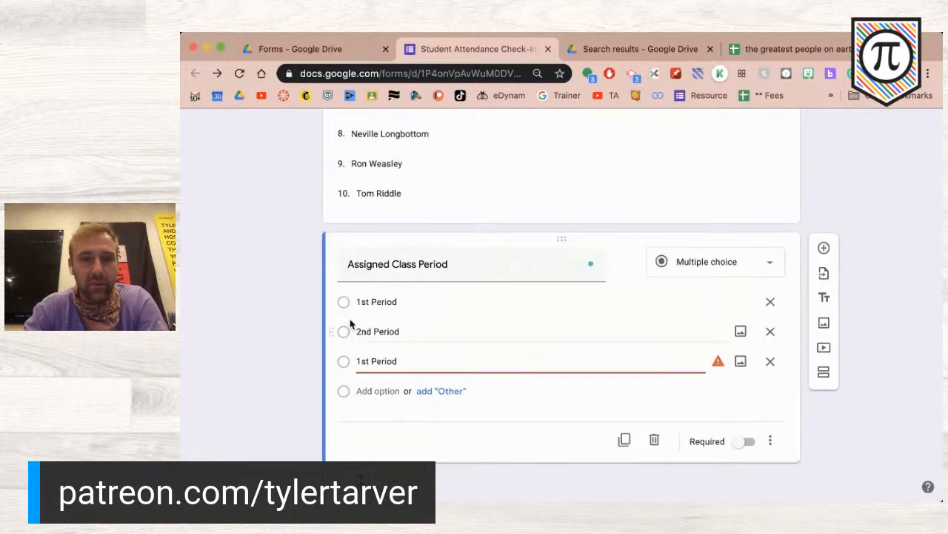
{"action": "double_click", "coordinate": [361, 361]}
{"action": "type", "text": "3rd"}
{"action": "left_click", "coordinate": [442, 362]}
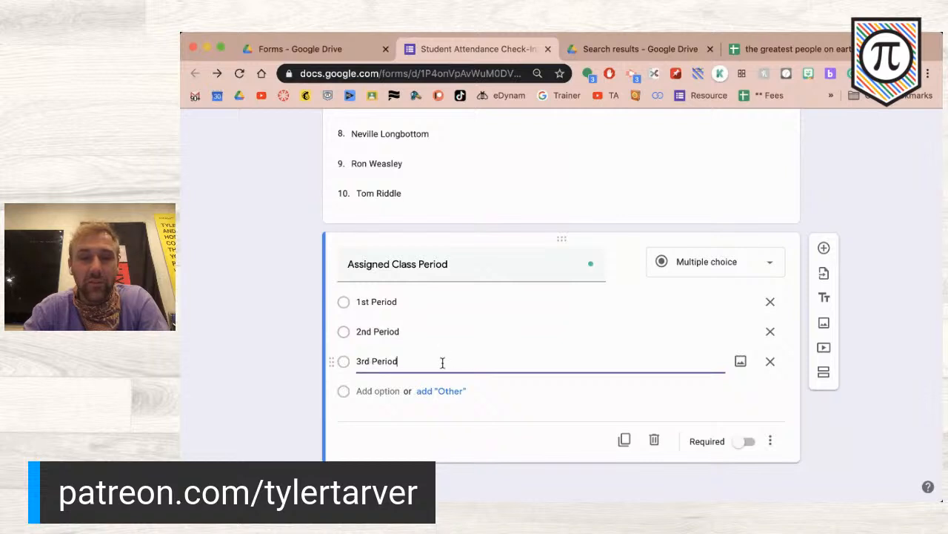
Step: Add the options "4th Period" and "5th Period" to the Assigned Class Period question
{"action": "key", "text": "Return"}
{"action": "type", "text": "1st Period"}
{"action": "double_click", "coordinate": [368, 389]}
{"action": "type", "text": "4th"}
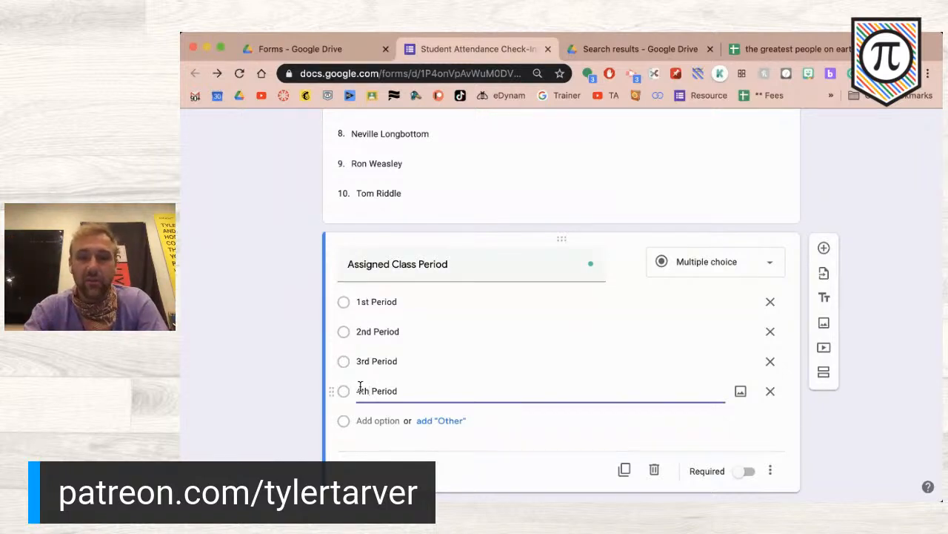
{"action": "key", "text": "Return"}
{"action": "type", "text": "1st Period"}
{"action": "triple_click", "coordinate": [361, 388]}
{"action": "left_click", "coordinate": [386, 419]}
{"action": "type", "text": "1st Period"}
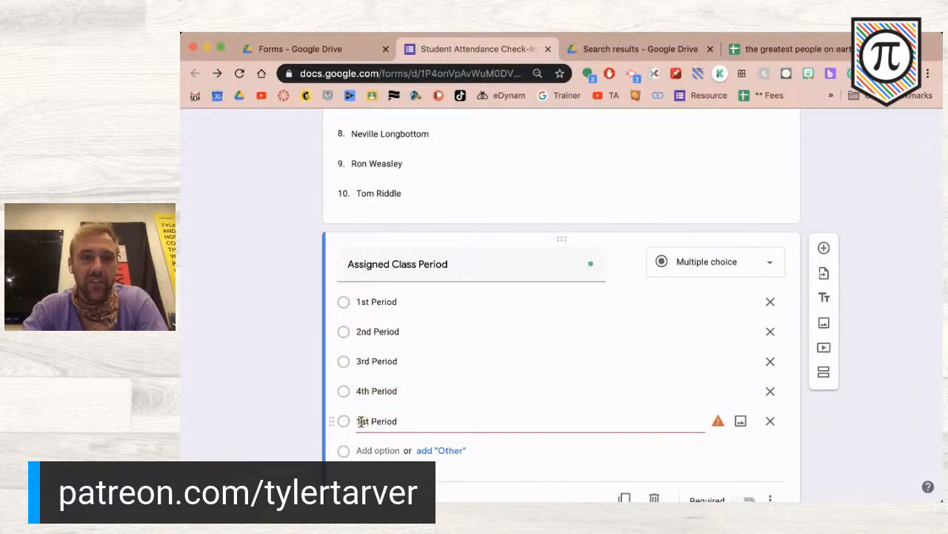
{"action": "double_click", "coordinate": [360, 420]}
{"action": "type", "text": "5th"}
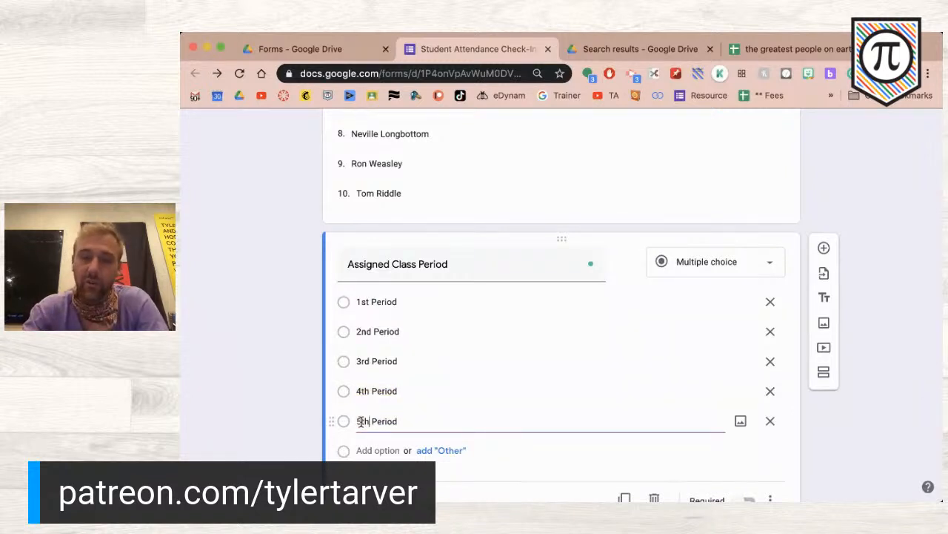
Step: Add the options "6th Period" and "7th Period" to the Assigned Class Period question
{"action": "key", "text": "Return"}
{"action": "type", "text": "1st Period"}
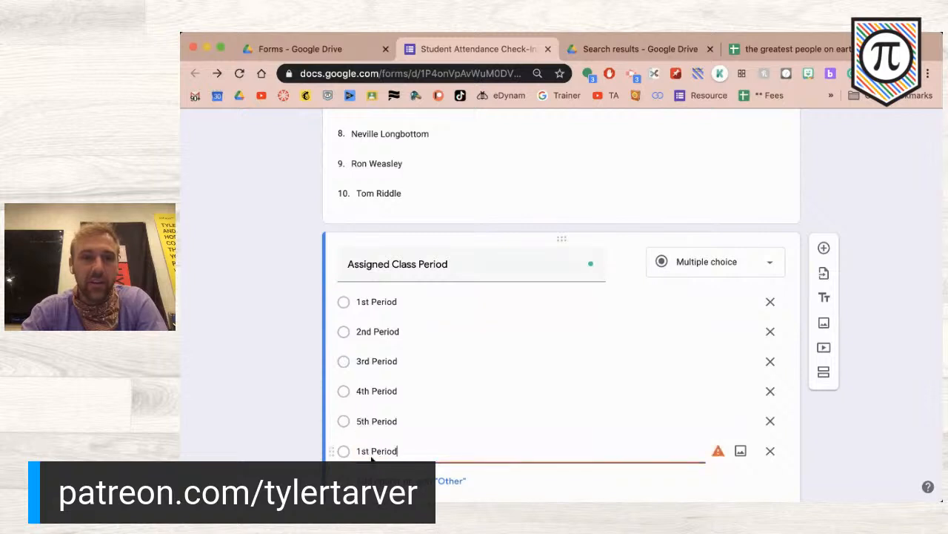
{"action": "double_click", "coordinate": [362, 450]}
{"action": "type", "text": "6thth"}
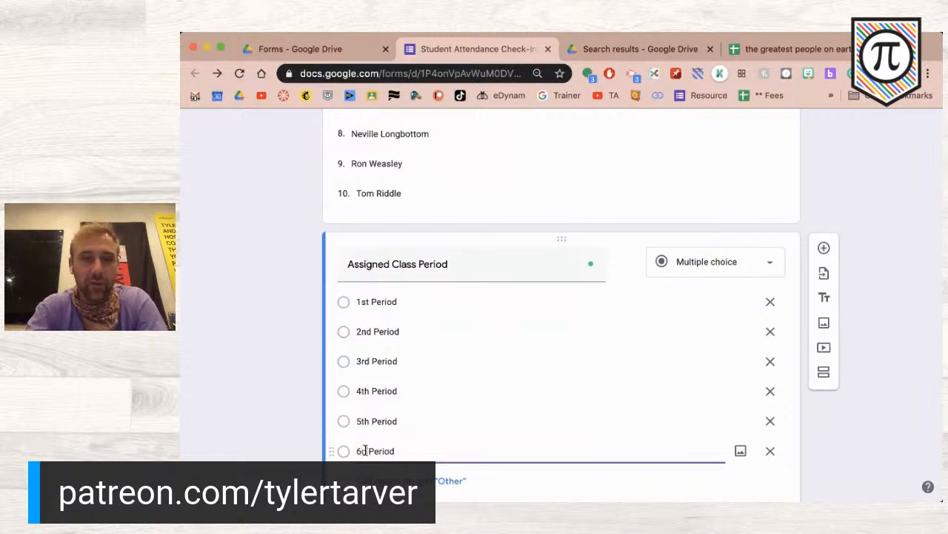
{"action": "key", "text": "Return"}
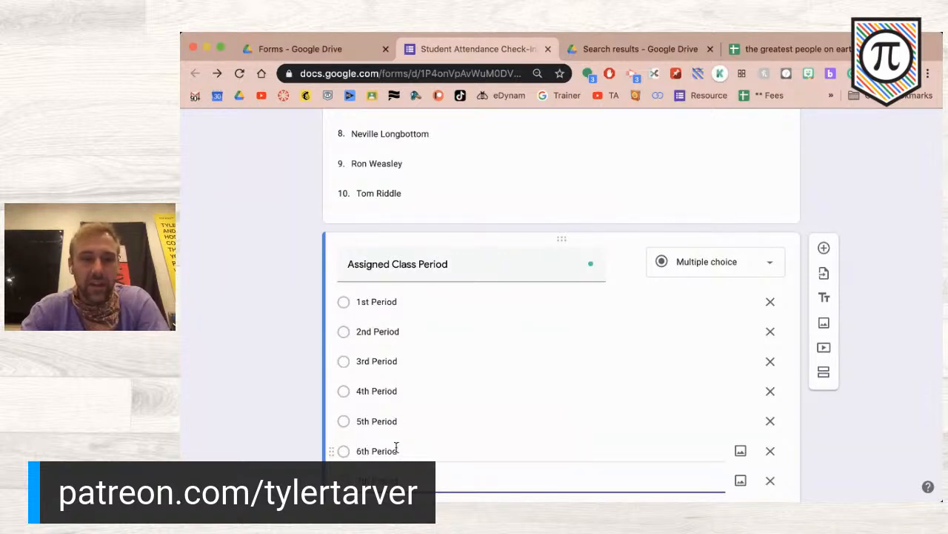
Step: Add the final option "Virtual Student" and make the Assigned Class Period question required
{"action": "scroll", "coordinate": [365, 450], "scroll_direction": "down", "scroll_amount": 1}
{"action": "key", "text": "Return"}
{"action": "type", "text": "Virt"}
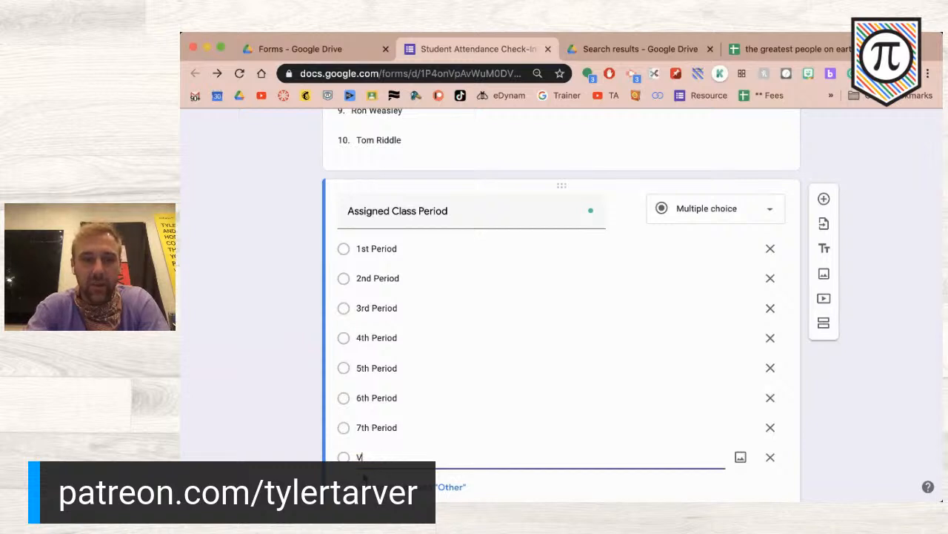
{"action": "key", "text": "BackSpace"}
{"action": "key", "text": "BackSpace"}
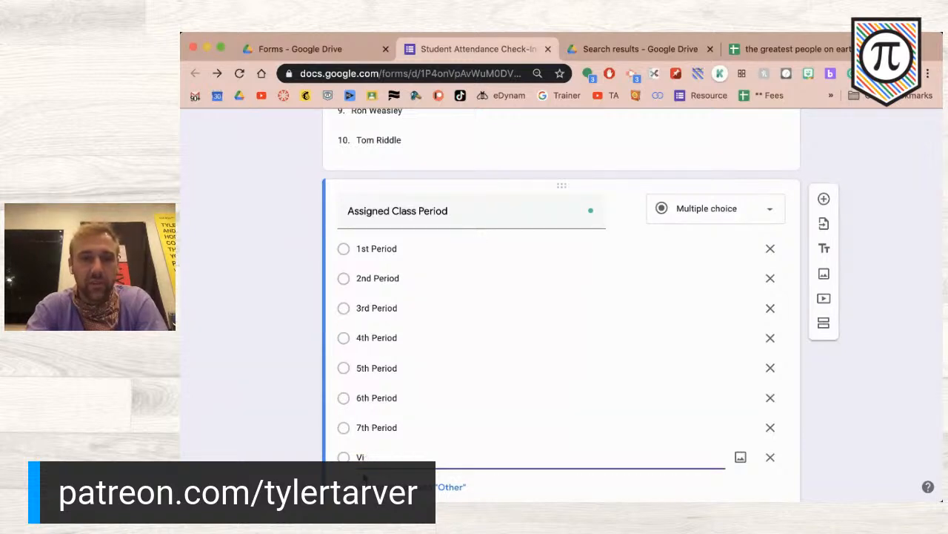
{"action": "type", "text": "irtual"}
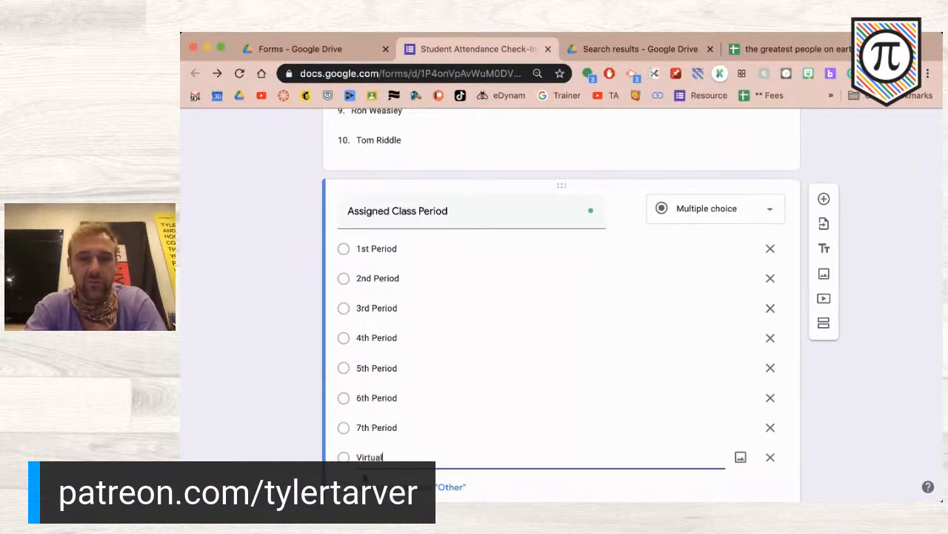
{"action": "type", "text": " Student"}
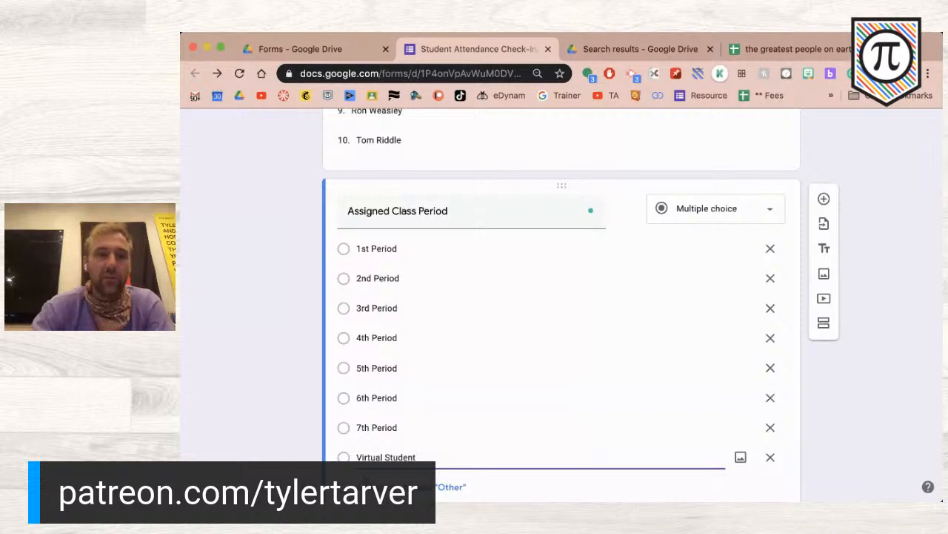
{"action": "scroll", "coordinate": [318, 461], "scroll_direction": "down", "scroll_amount": 2}
{"action": "scroll", "coordinate": [318, 461], "scroll_direction": "up", "scroll_amount": 1}
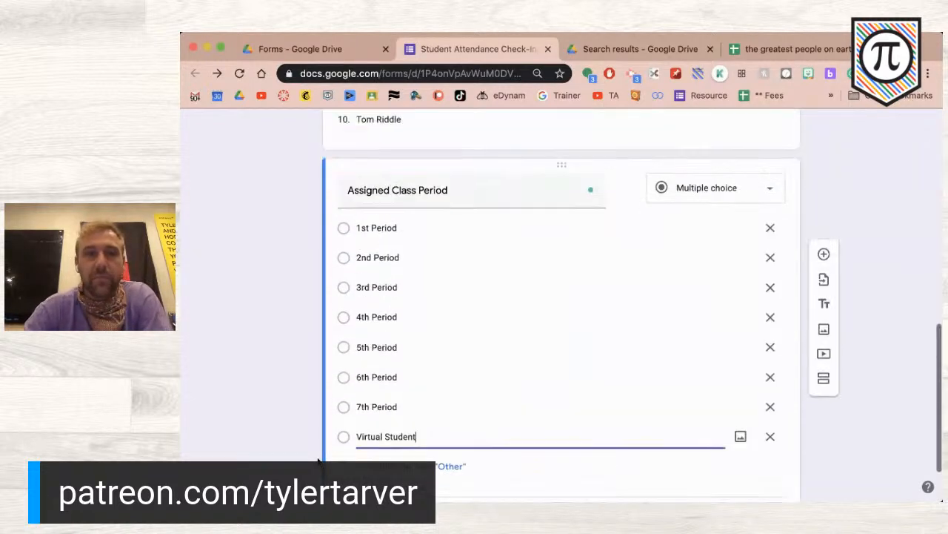
{"action": "scroll", "coordinate": [319, 460], "scroll_direction": "down", "scroll_amount": 2}
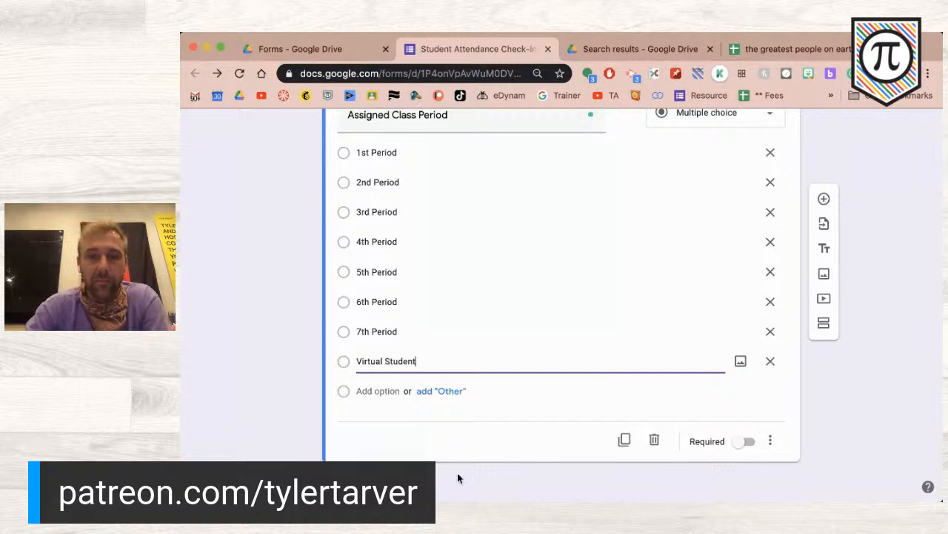
{"action": "left_click", "coordinate": [744, 443]}
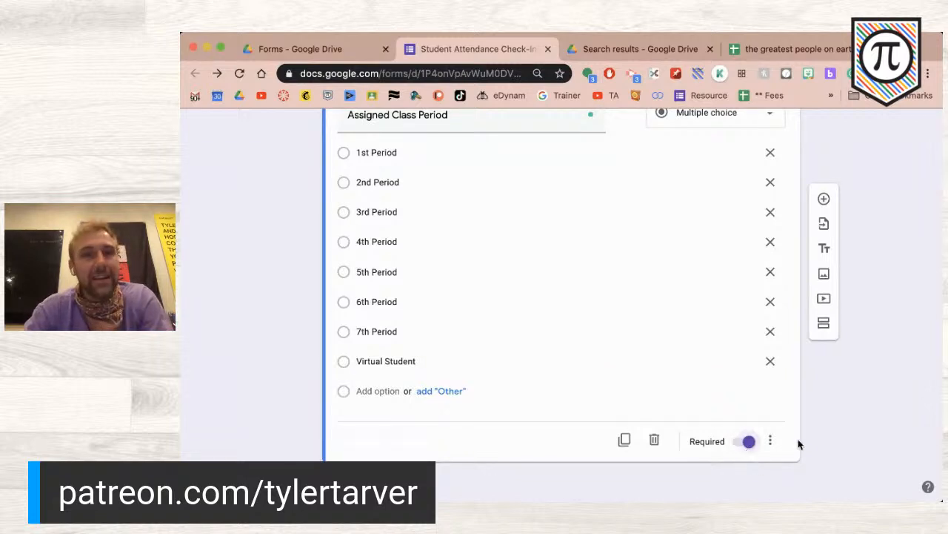
Step: Add another question below Assigned Class Period and title it "How are you feeling right now?"
{"action": "left_click", "coordinate": [828, 204]}
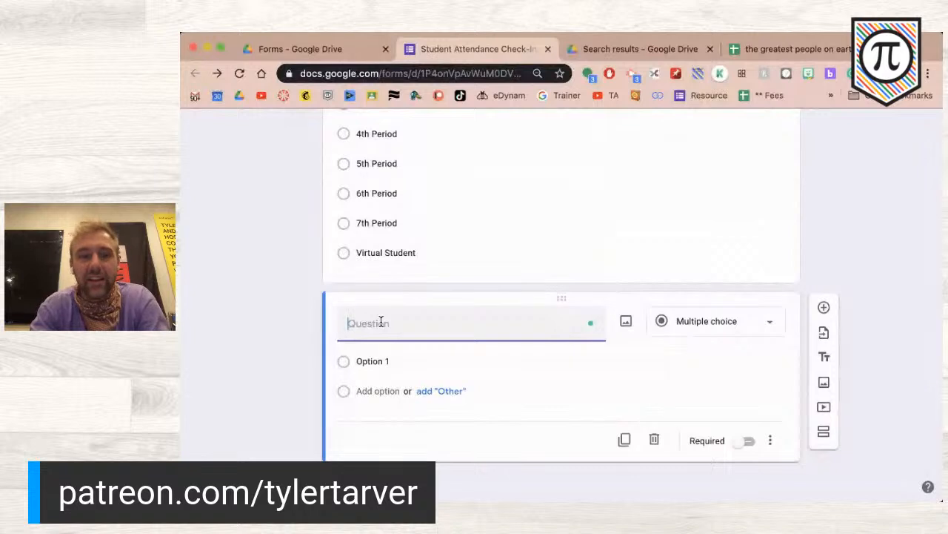
{"action": "type", "text": "How are you Fee"}
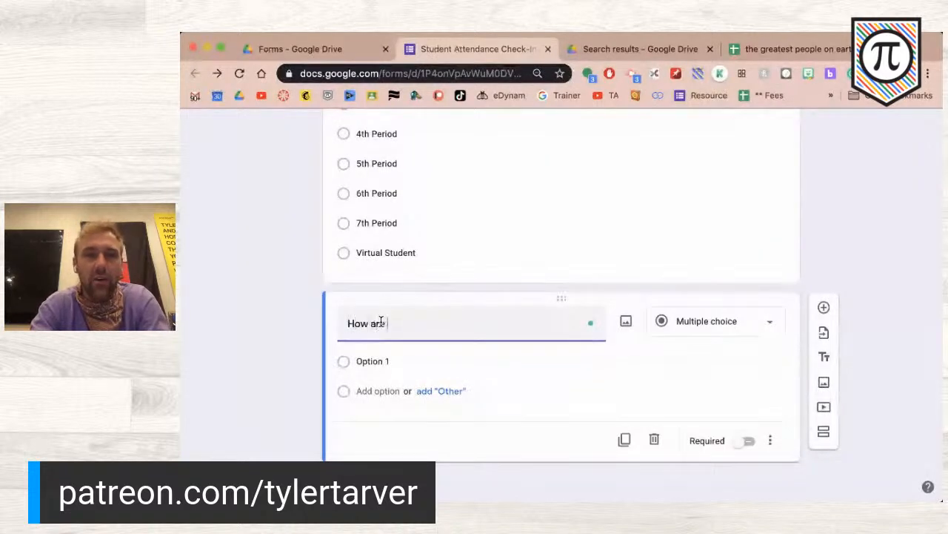
{"action": "key", "text": "BackSpace"}
{"action": "key", "text": "BackSpace"}
{"action": "key", "text": "BackSpace"}
{"action": "type", "text": "feeli"}
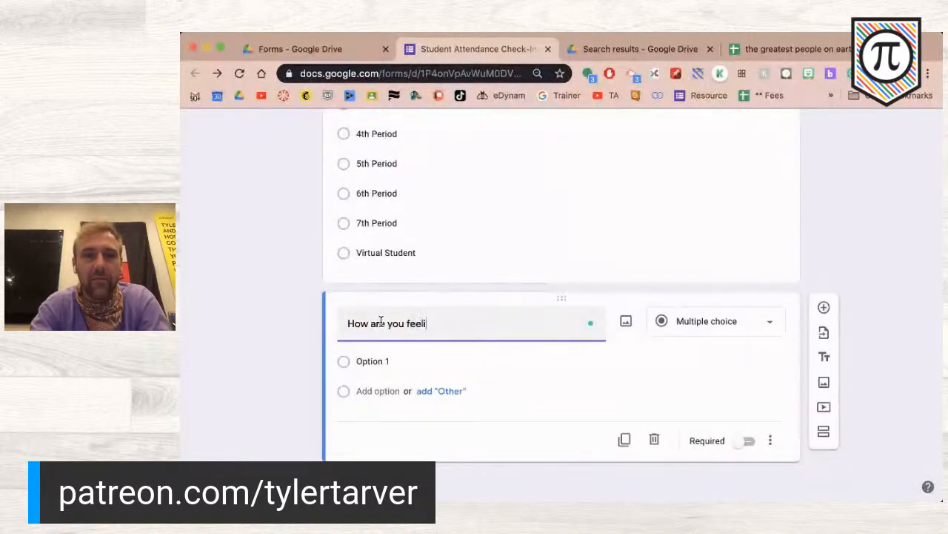
{"action": "type", "text": "ng right n"}
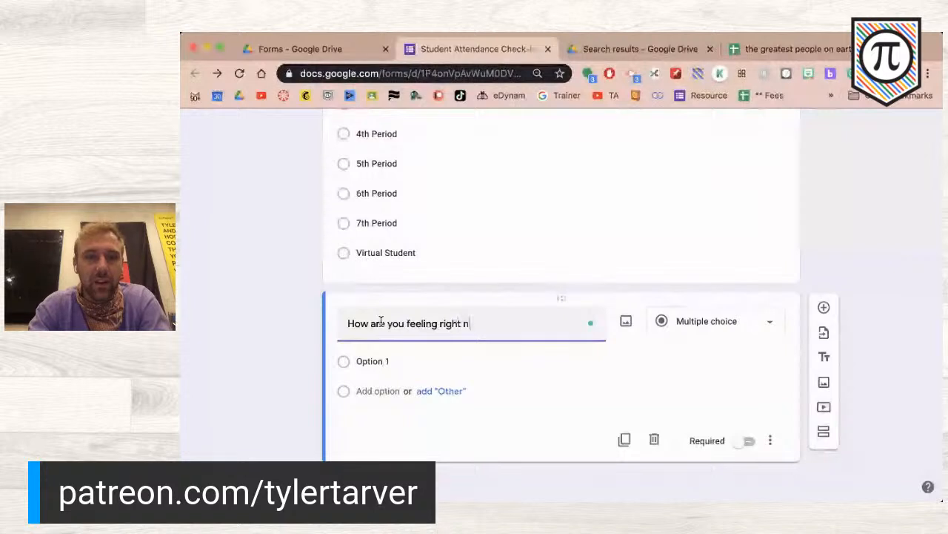
{"action": "type", "text": "ow?"}
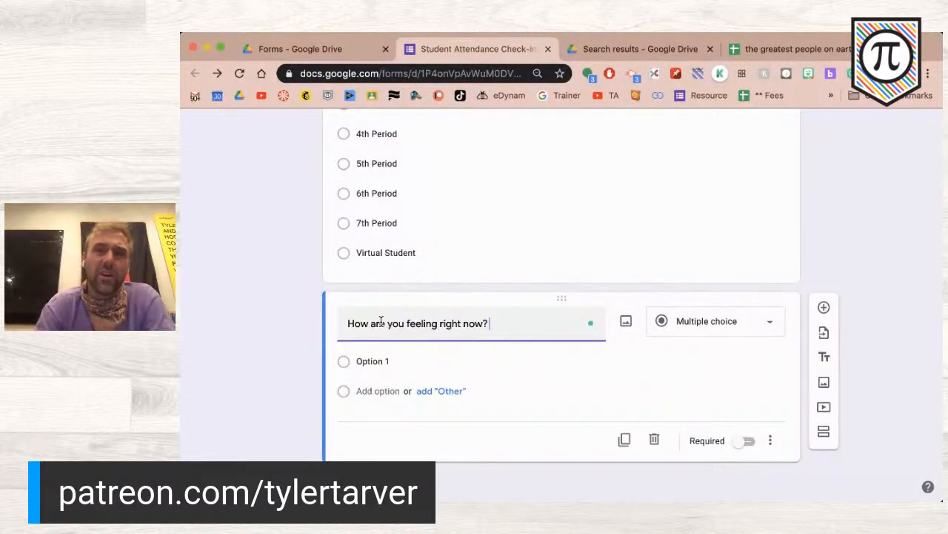
Step: Change the feeling question's type to Linear scale and set its range from 1 to 10
{"action": "left_click", "coordinate": [732, 329]}
{"action": "left_click", "coordinate": [723, 343]}
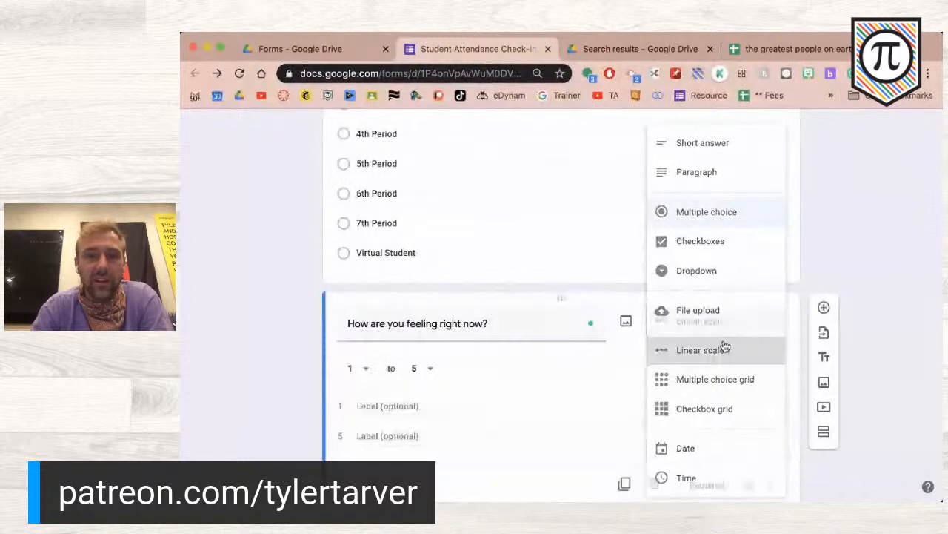
{"action": "left_click", "coordinate": [426, 371]}
{"action": "left_click", "coordinate": [419, 464]}
Step: Label the scale's 1 as "I feel terrible" and its 10 as "Fantastic!"
{"action": "left_click", "coordinate": [379, 407]}
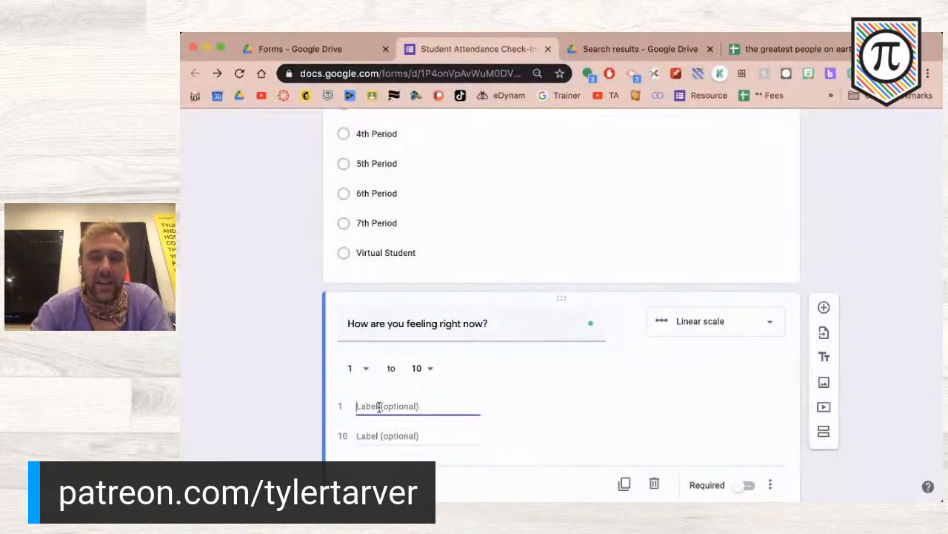
{"action": "type", "text": "I"}
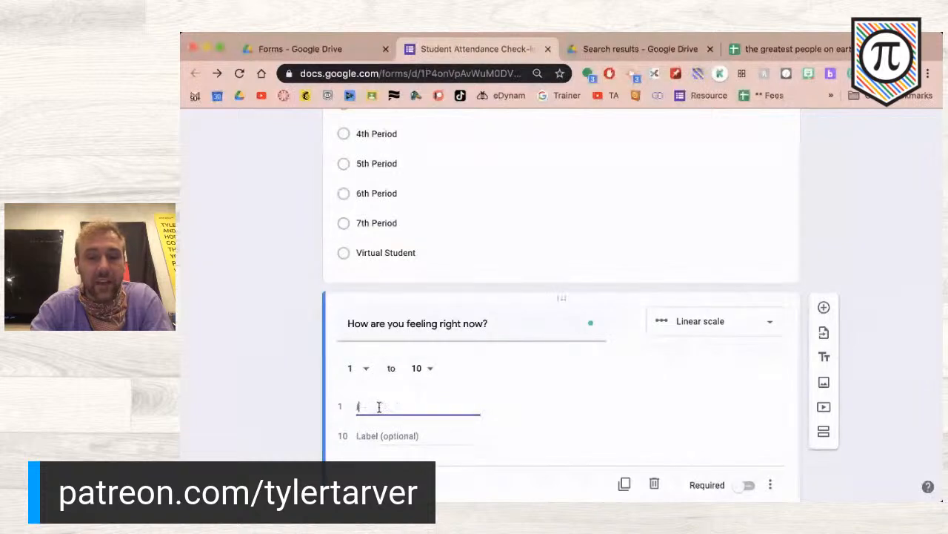
{"action": "type", "text": " feel terrible"}
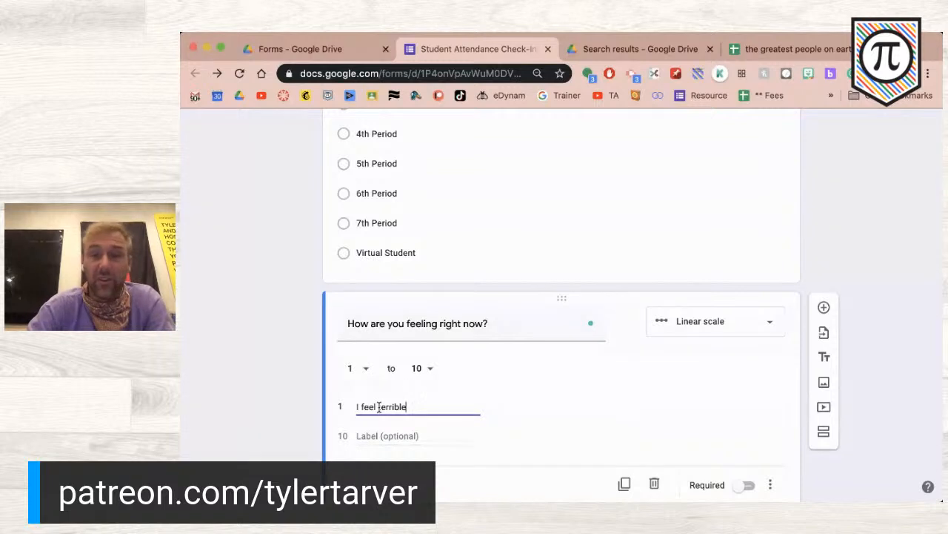
{"action": "left_click", "coordinate": [380, 437]}
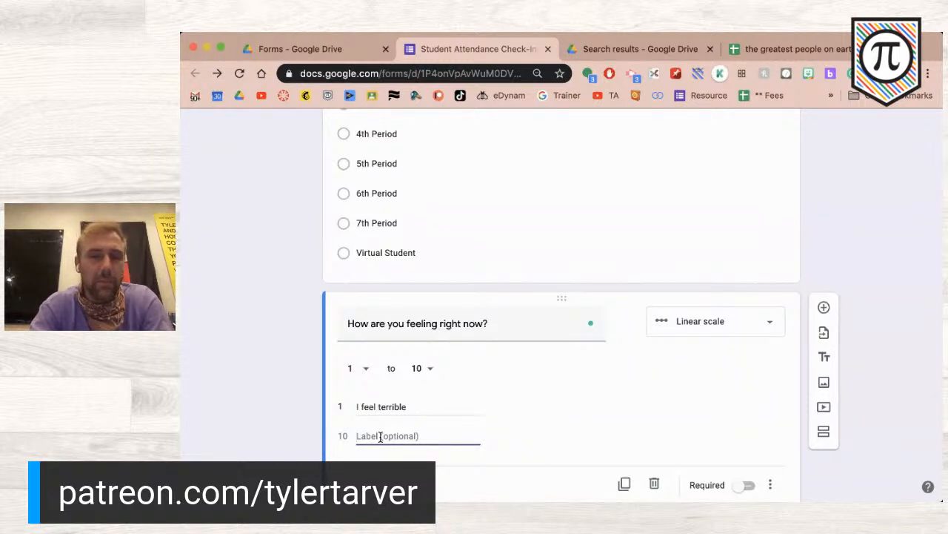
{"action": "type", "text": "Fan"}
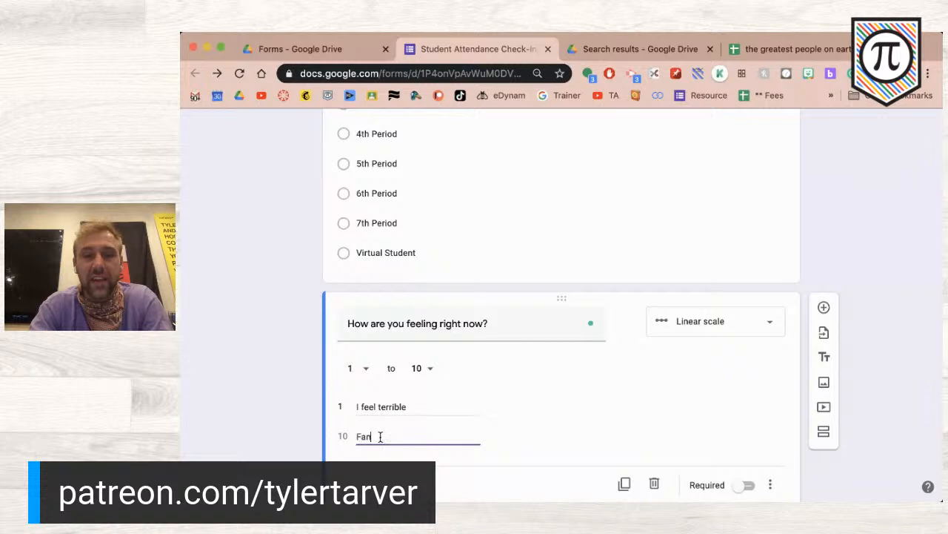
{"action": "type", "text": "tastic! "}
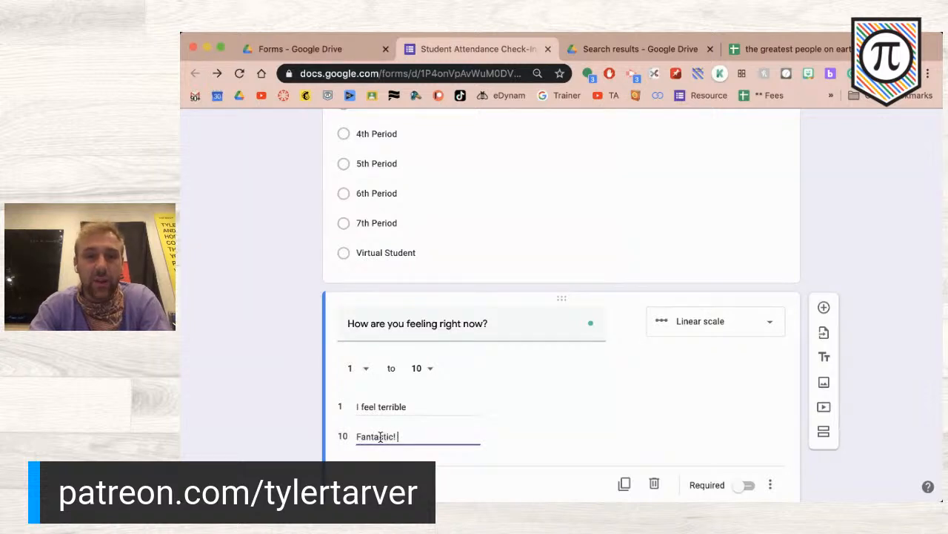
Step: Complete the label of the scale's 10 as "Fantastic! Ready to Work!" and make the feeling question required
{"action": "type", "text": "Ready to Work!"}
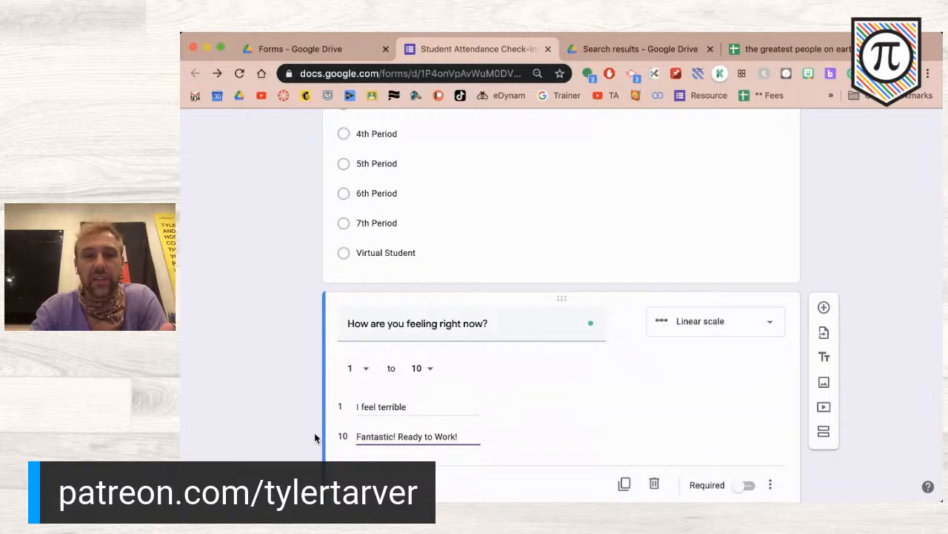
{"action": "scroll", "coordinate": [314, 438], "scroll_direction": "down", "scroll_amount": 1}
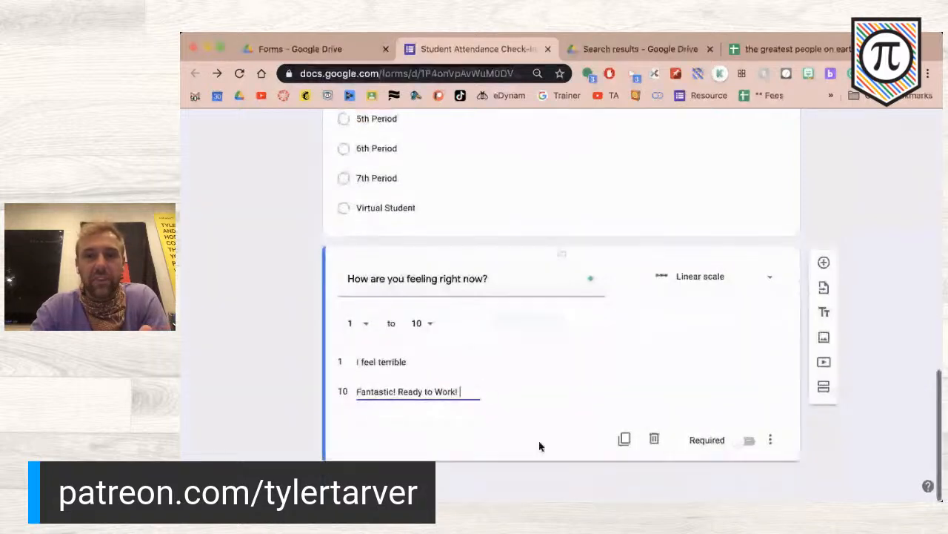
{"action": "left_click", "coordinate": [749, 440]}
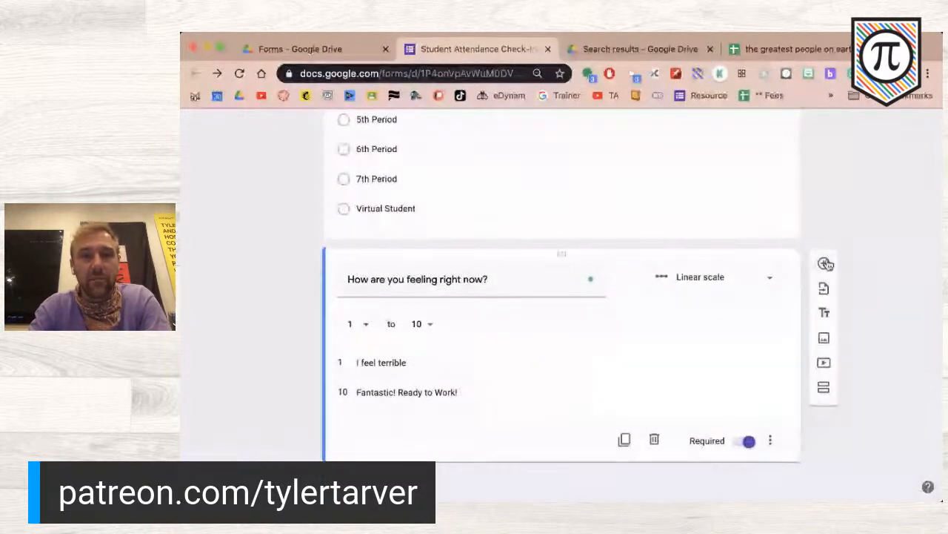
Step: Add a question below the feeling scale titled "What is one word (or emoji) to describe how you feel right now?"
{"action": "left_click", "coordinate": [827, 265]}
{"action": "type", "text": "What i"}
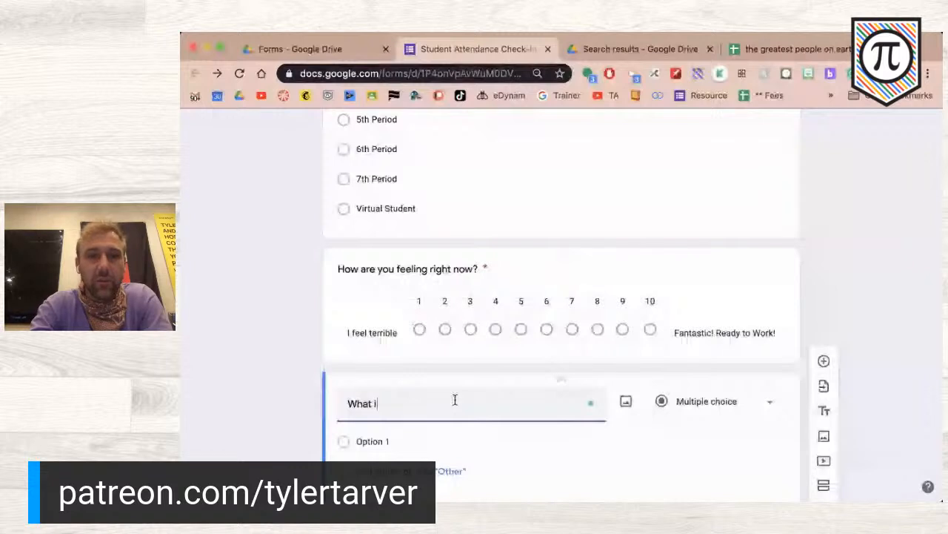
{"action": "type", "text": "s one word to"}
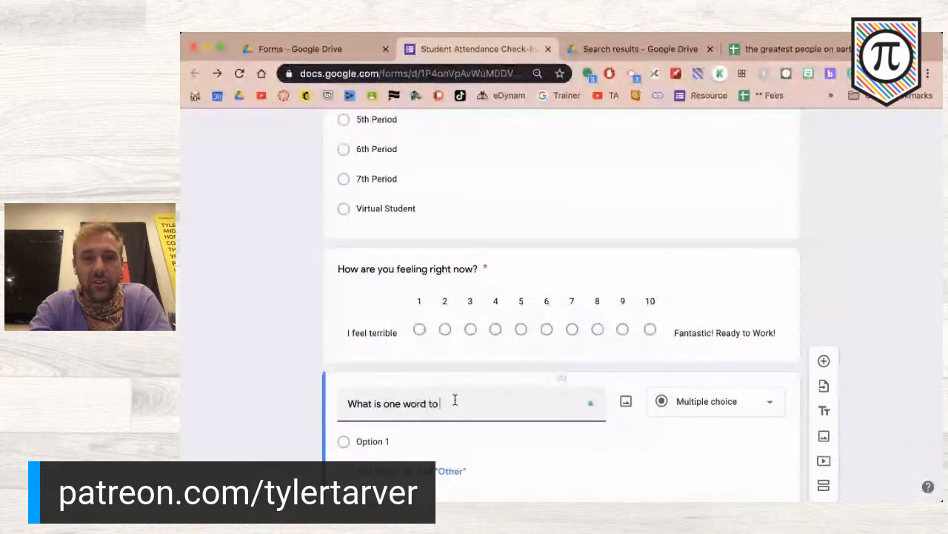
{"action": "type", "text": " describe "}
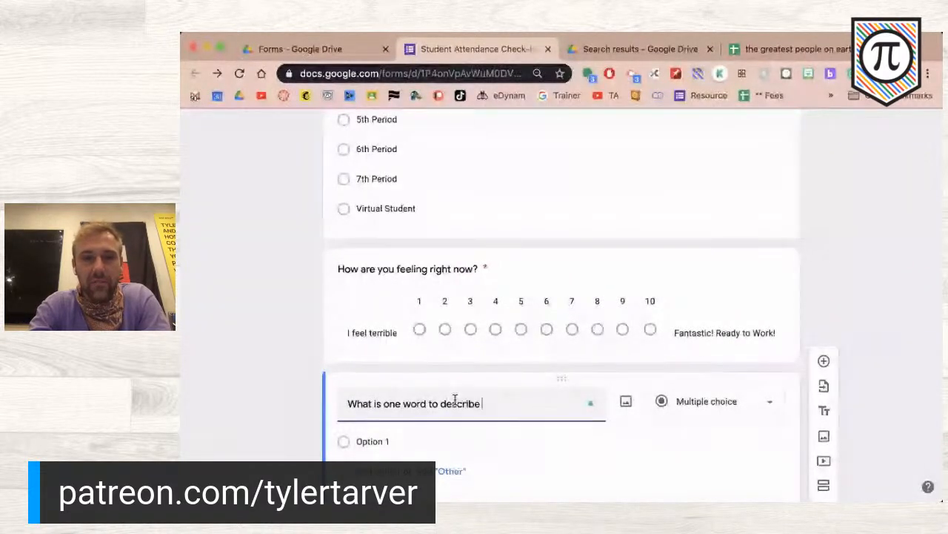
{"action": "type", "text": "how you feel right now?"}
{"action": "left_click", "coordinate": [426, 403]}
{"action": "type", "text": "(or emoji)"}
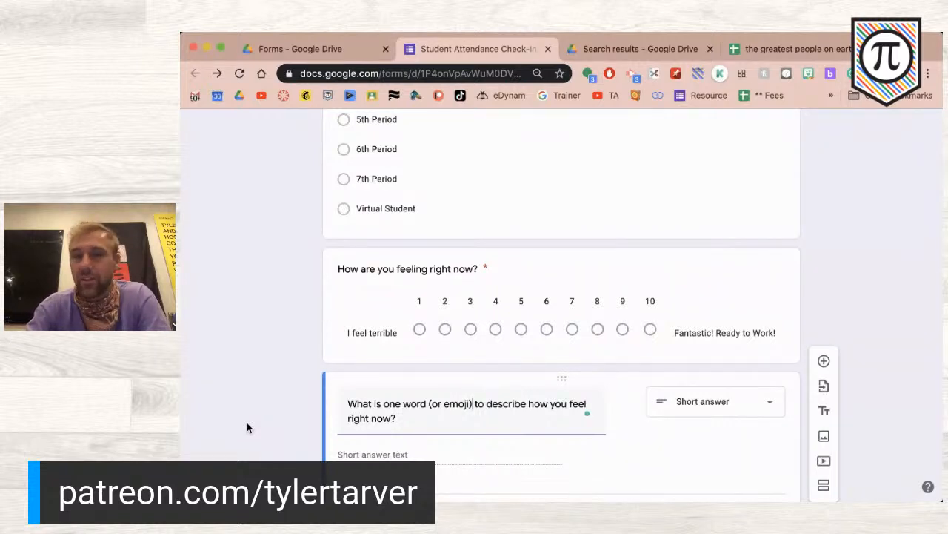
Step: Try the one-word question as Multiple choice and open image insertion for its first option
{"action": "scroll", "coordinate": [247, 428], "scroll_direction": "down", "scroll_amount": 2}
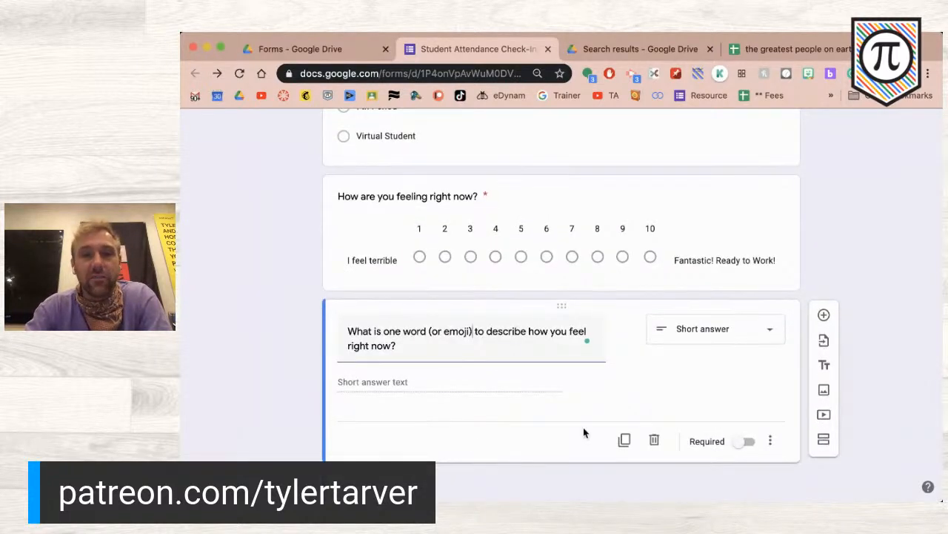
{"action": "left_click", "coordinate": [666, 327]}
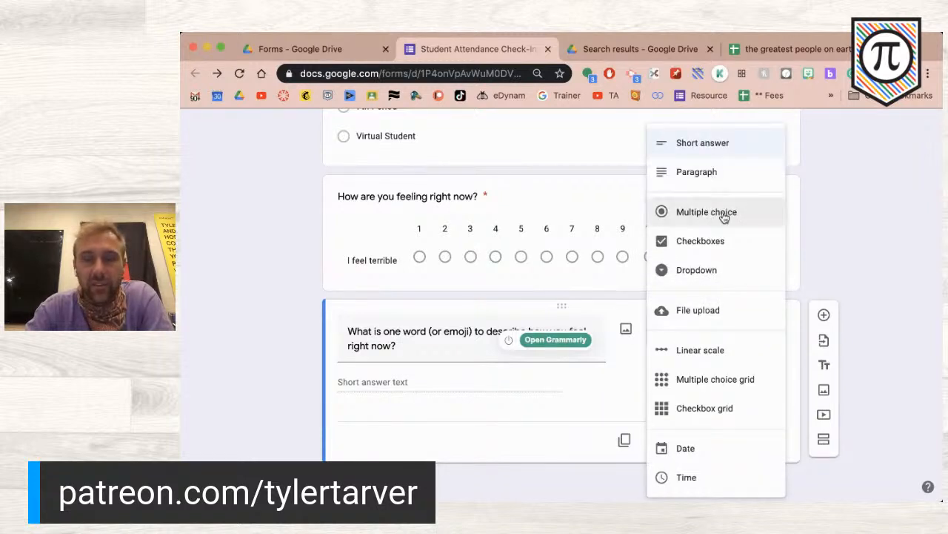
{"action": "left_click", "coordinate": [707, 213]}
{"action": "left_click", "coordinate": [413, 381]}
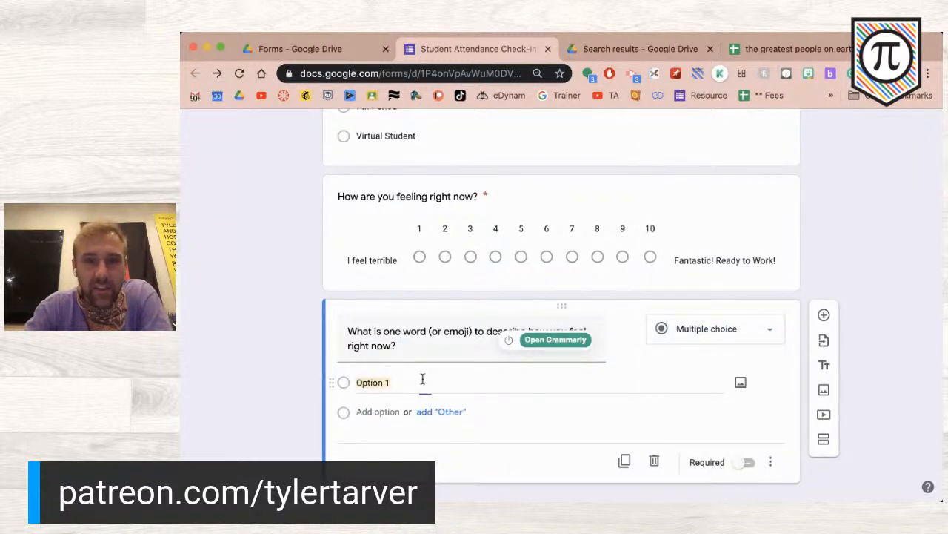
{"action": "left_click", "coordinate": [740, 384]}
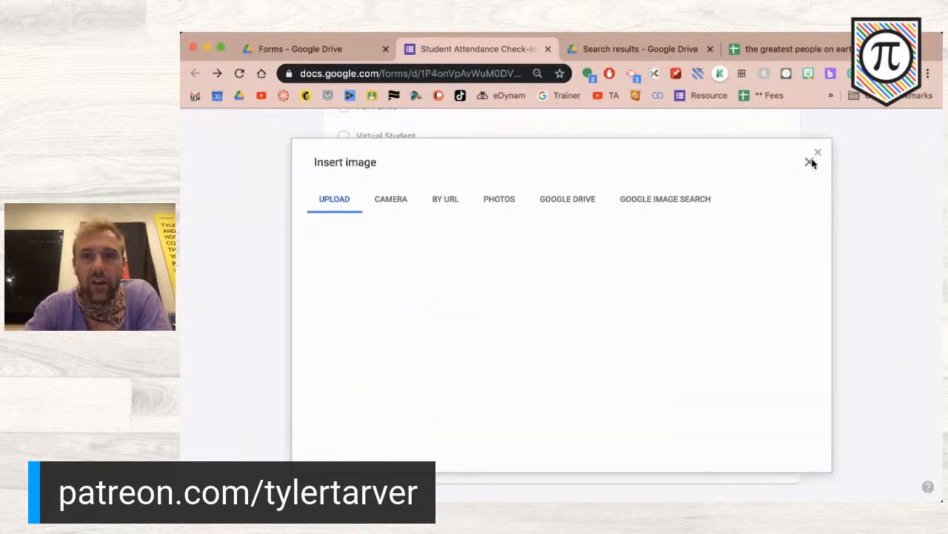
{"action": "left_click", "coordinate": [819, 153]}
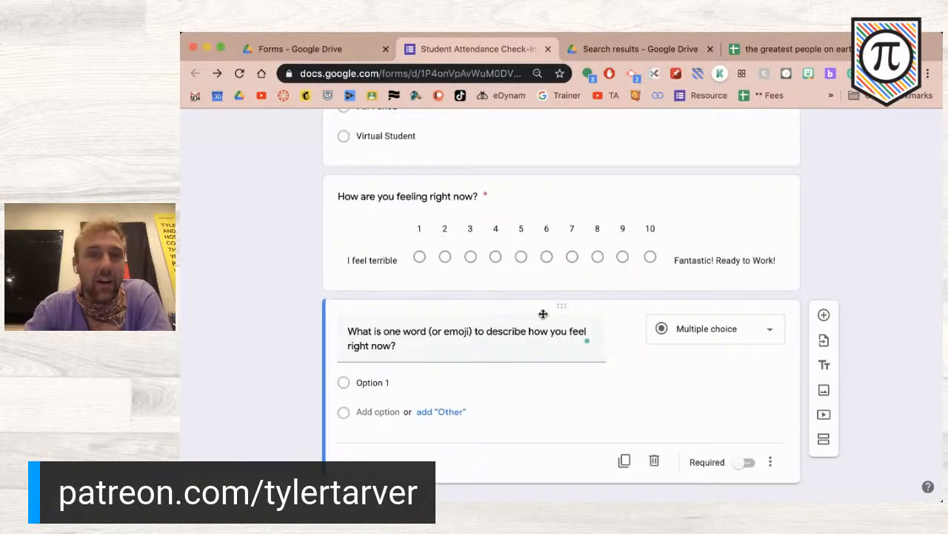
Step: Make the one-word question required and set its type to Short answer
{"action": "left_click", "coordinate": [738, 463]}
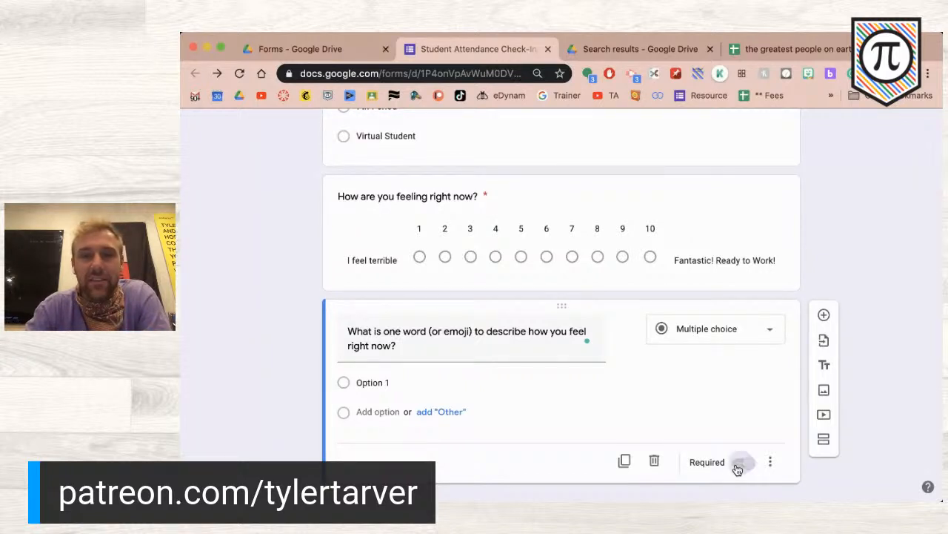
{"action": "left_click", "coordinate": [714, 329]}
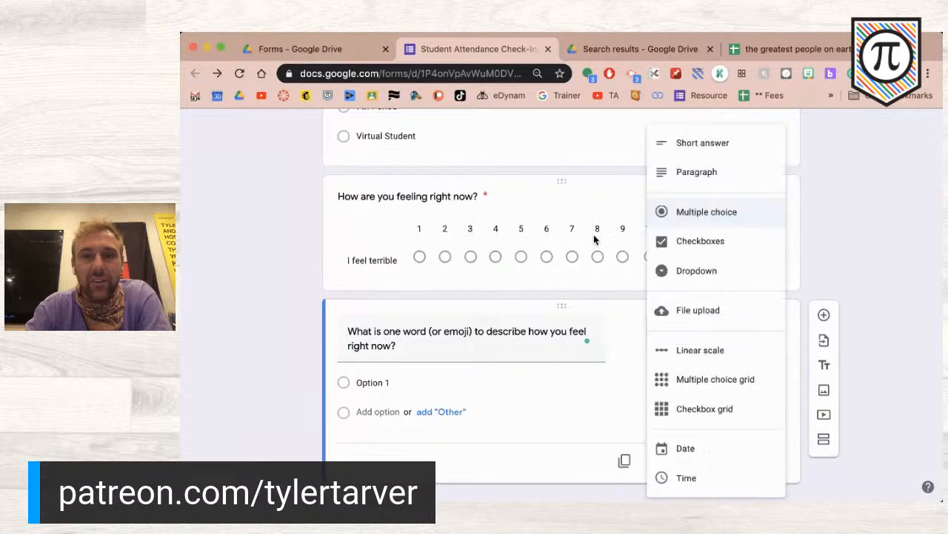
{"action": "left_click", "coordinate": [667, 142]}
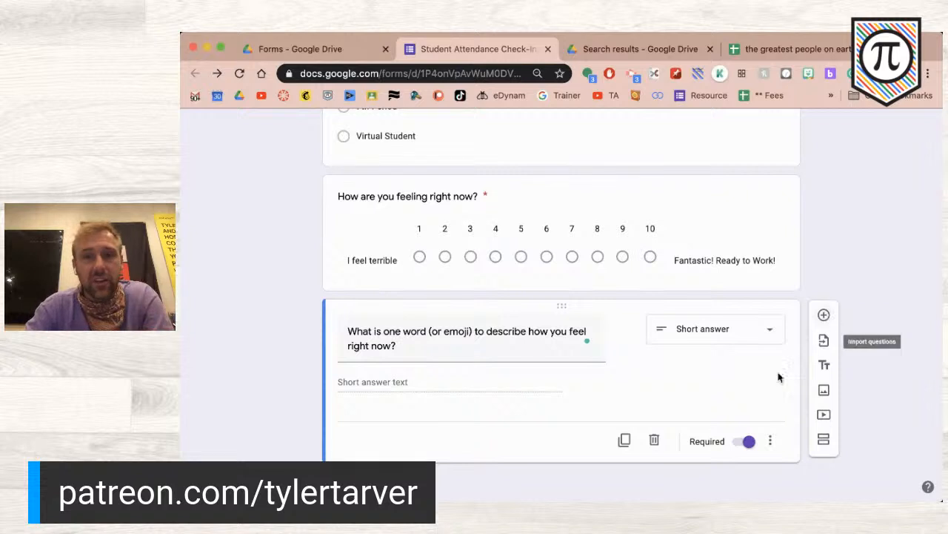
Step: Add a multiple-choice question titled "Where are you Learning today?" with the options "At School" and "At Home"
{"action": "left_click", "coordinate": [825, 316]}
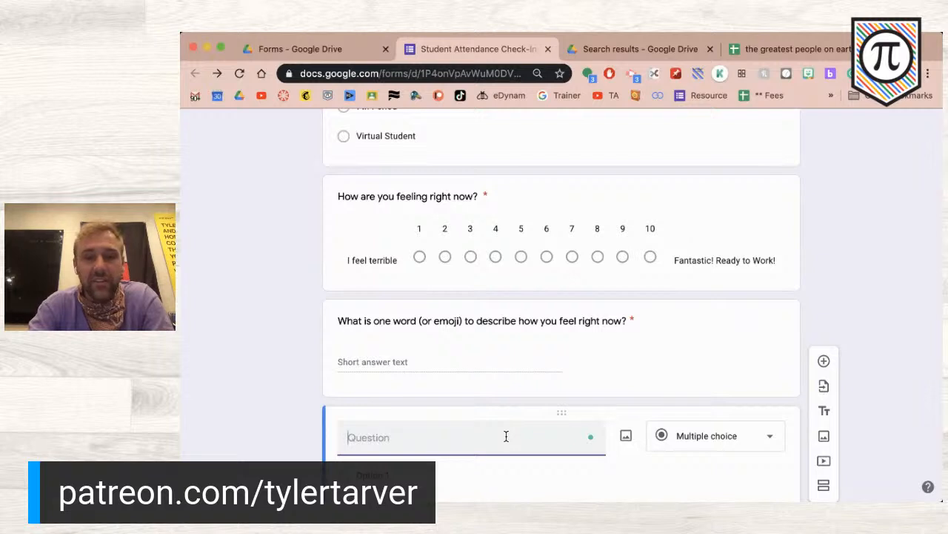
{"action": "type", "text": "Where are you Learning today?"}
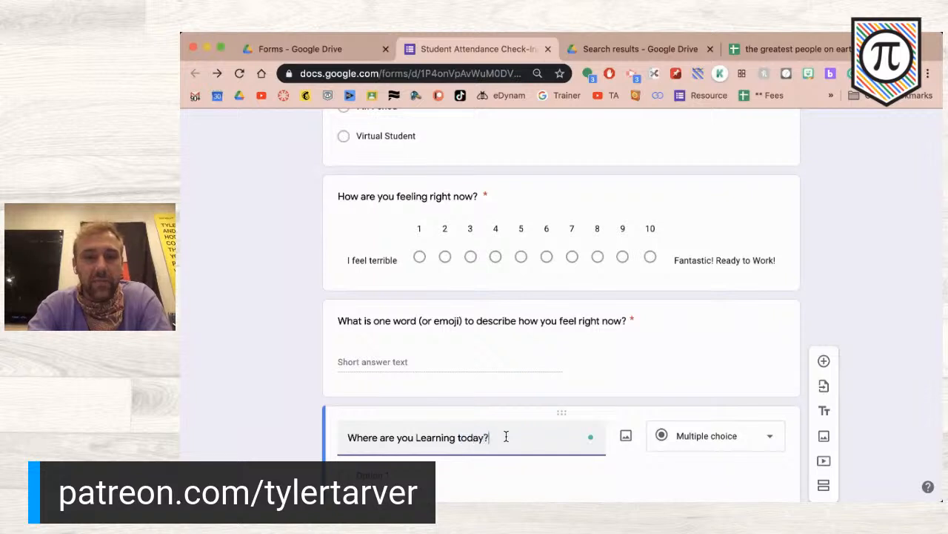
{"action": "scroll", "coordinate": [506, 437], "scroll_direction": "down", "scroll_amount": 2}
{"action": "left_click", "coordinate": [516, 404]}
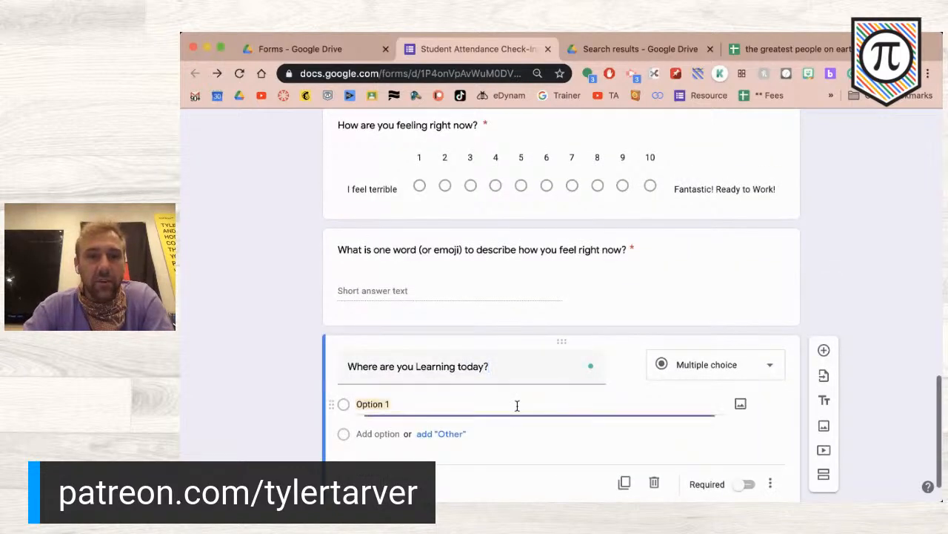
{"action": "type", "text": "At School"}
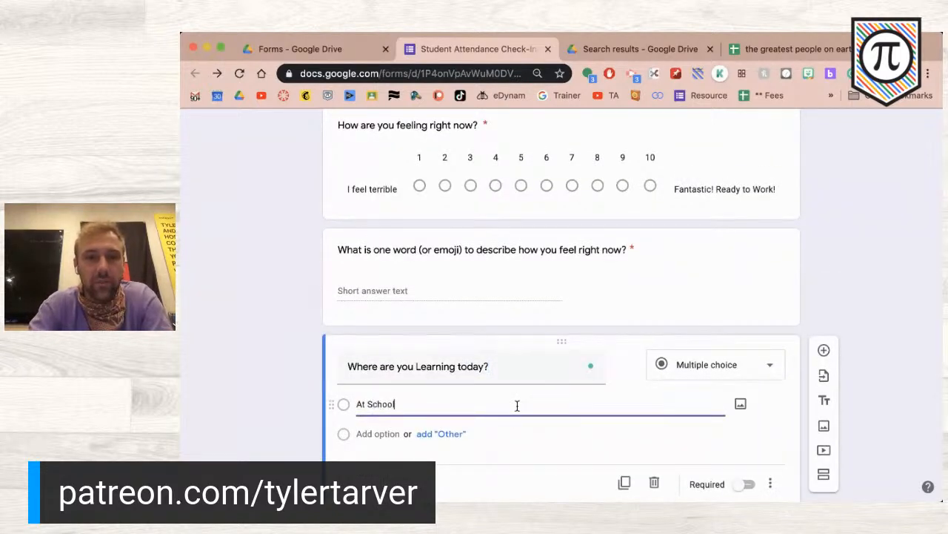
{"action": "key", "text": "Return"}
{"action": "type", "text": "At Home"}
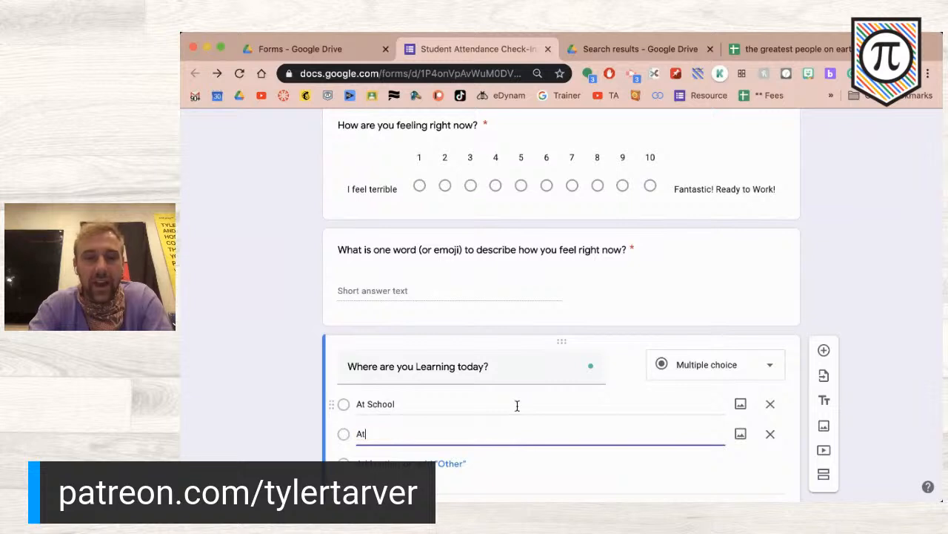
Step: Shorten the learning location options to "School" and "Home"
{"action": "triple_click", "coordinate": [368, 404]}
{"action": "key", "text": "BackSpace"}
{"action": "type", "text": "School"}
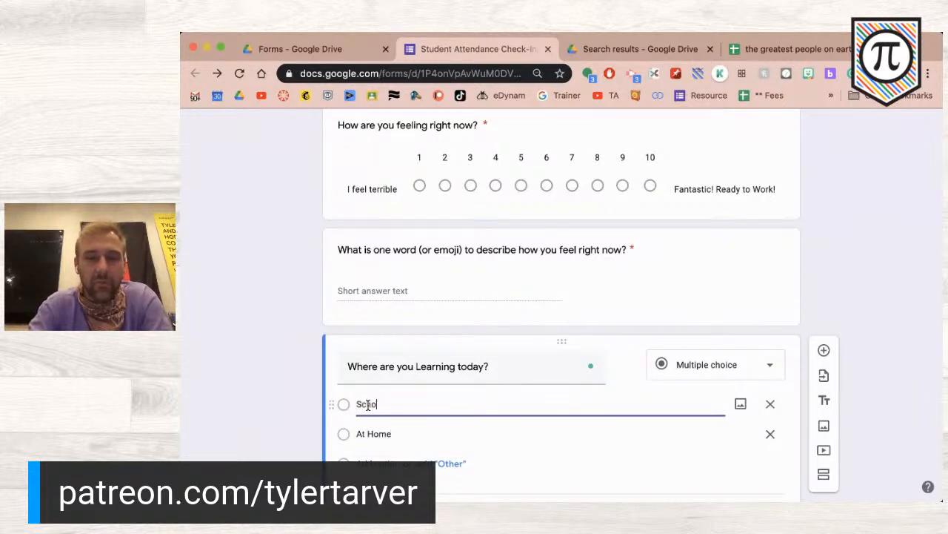
{"action": "triple_click", "coordinate": [366, 435]}
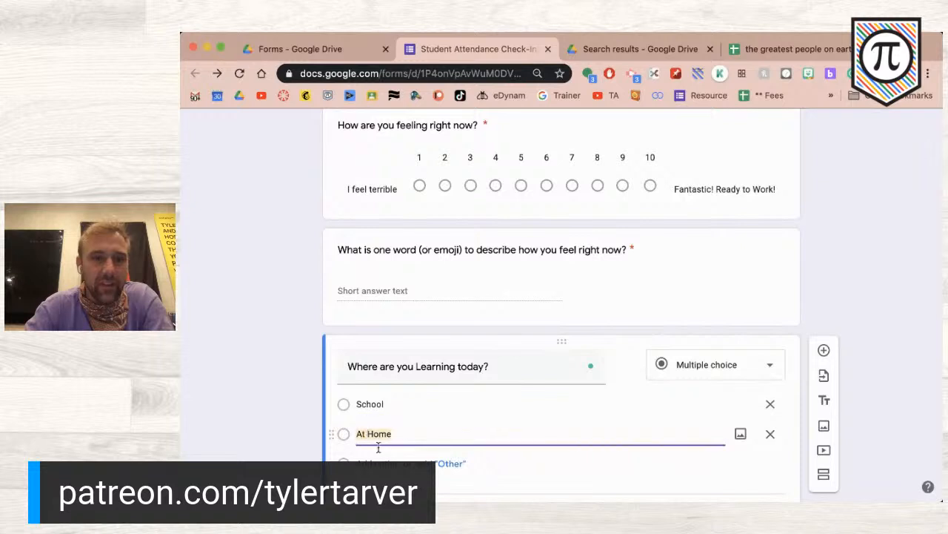
{"action": "left_click", "coordinate": [371, 435]}
{"action": "key", "text": "BackSpace"}
{"action": "key", "text": "BackSpace"}
{"action": "key", "text": "BackSpace"}
Step: Add an "Other" option to the learning location question and make the question required
{"action": "left_click", "coordinate": [460, 463]}
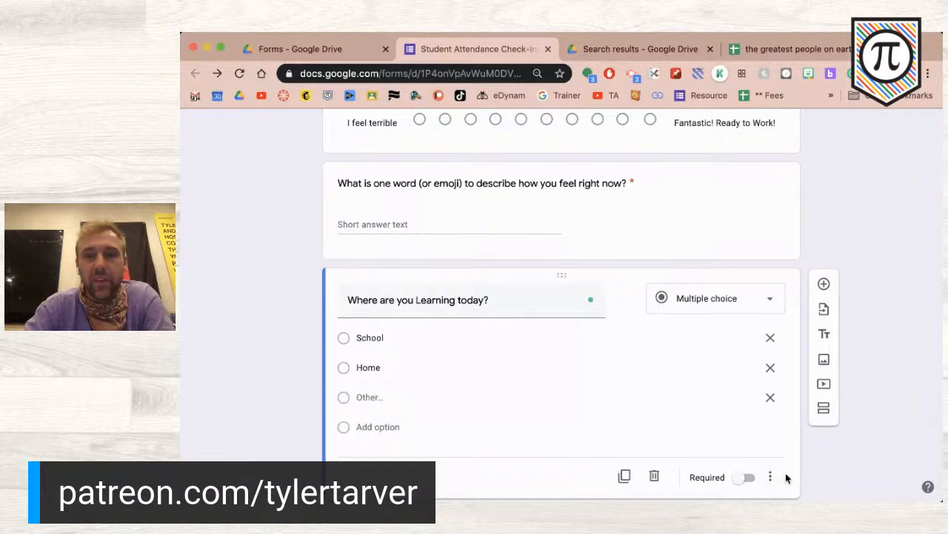
{"action": "left_click", "coordinate": [749, 478]}
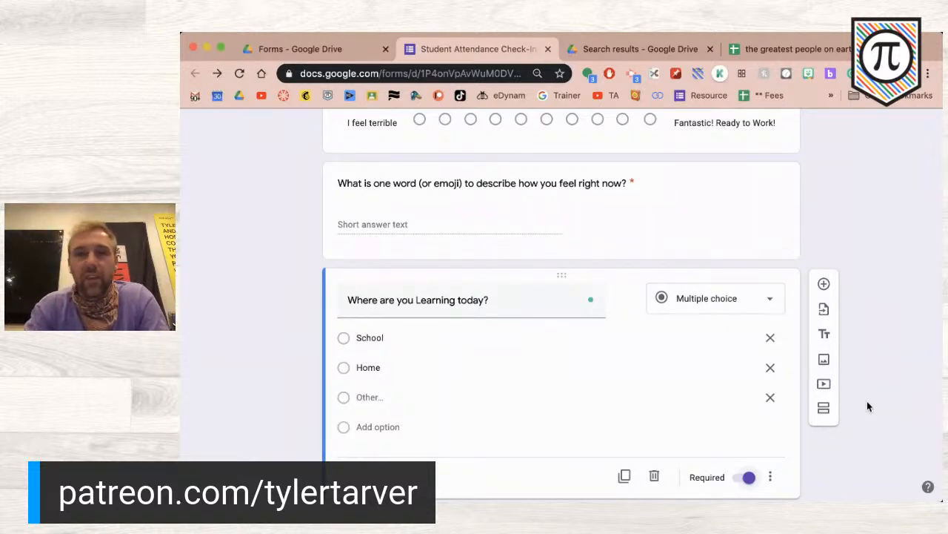
Step: Add a required Short answer question titled "Main Goal for today?" below the learning location question
{"action": "scroll", "coordinate": [869, 406], "scroll_direction": "down", "scroll_amount": 1}
{"action": "left_click", "coordinate": [824, 248]}
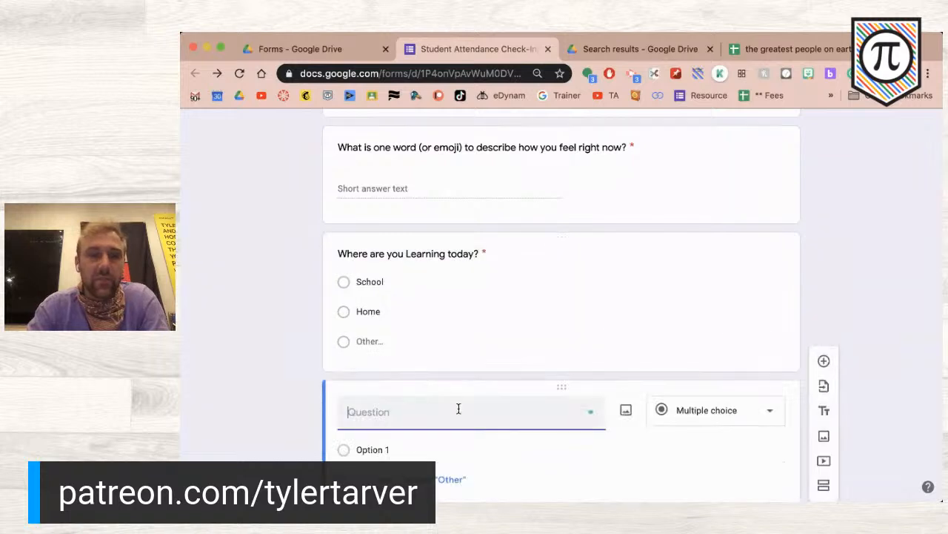
{"action": "type", "text": "Main Goal for today?"}
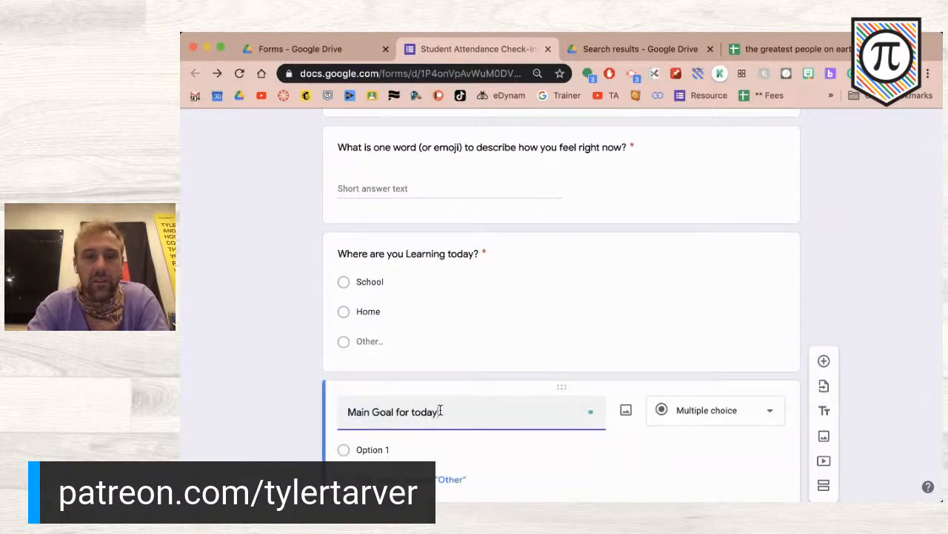
{"action": "left_click", "coordinate": [707, 419]}
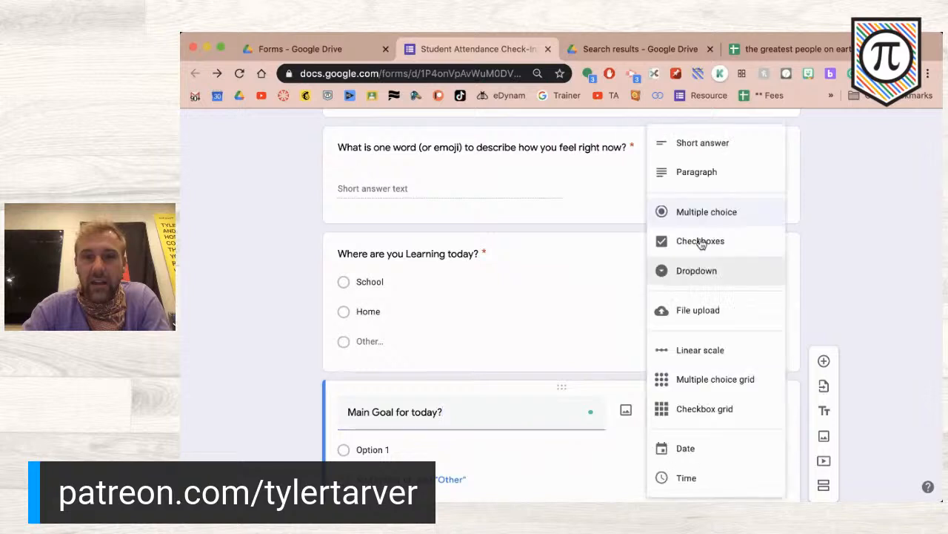
{"action": "left_click", "coordinate": [688, 142]}
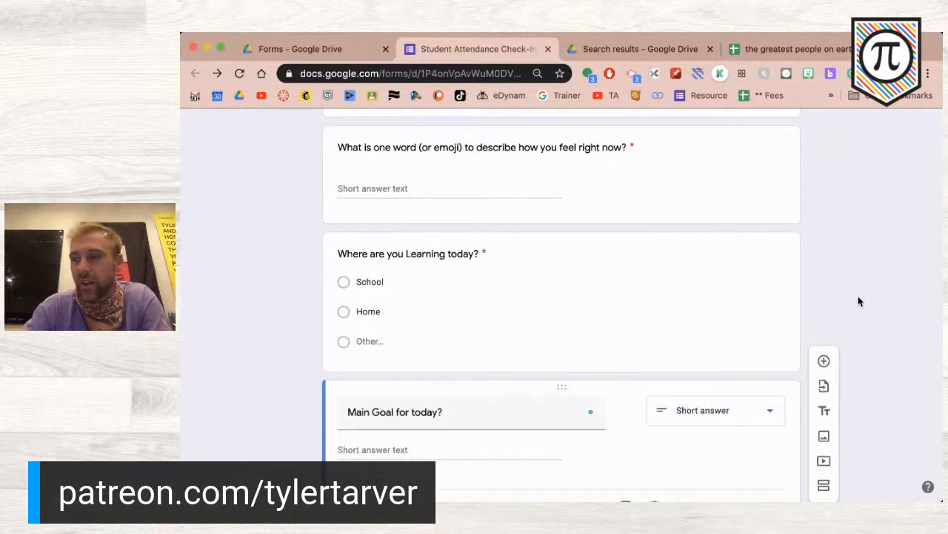
{"action": "scroll", "coordinate": [860, 301], "scroll_direction": "down", "scroll_amount": 2}
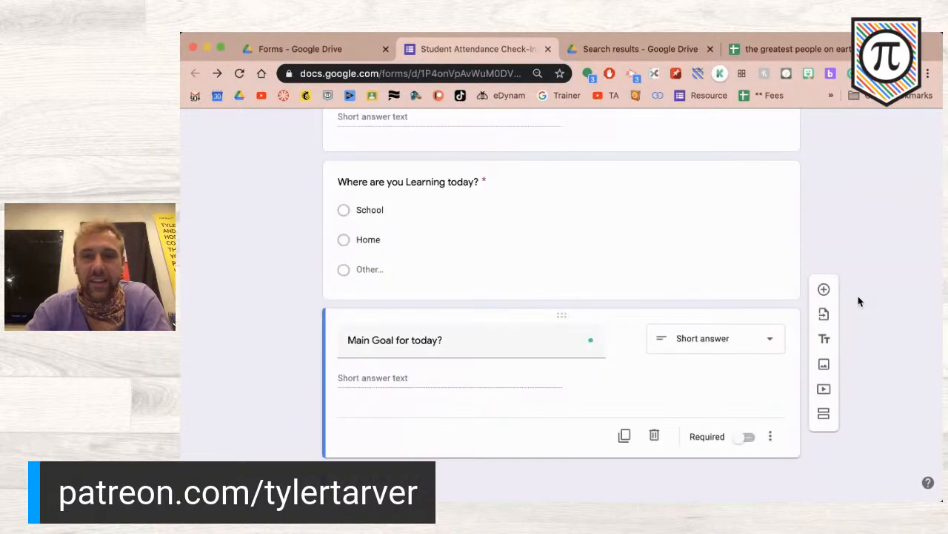
{"action": "left_click", "coordinate": [742, 440]}
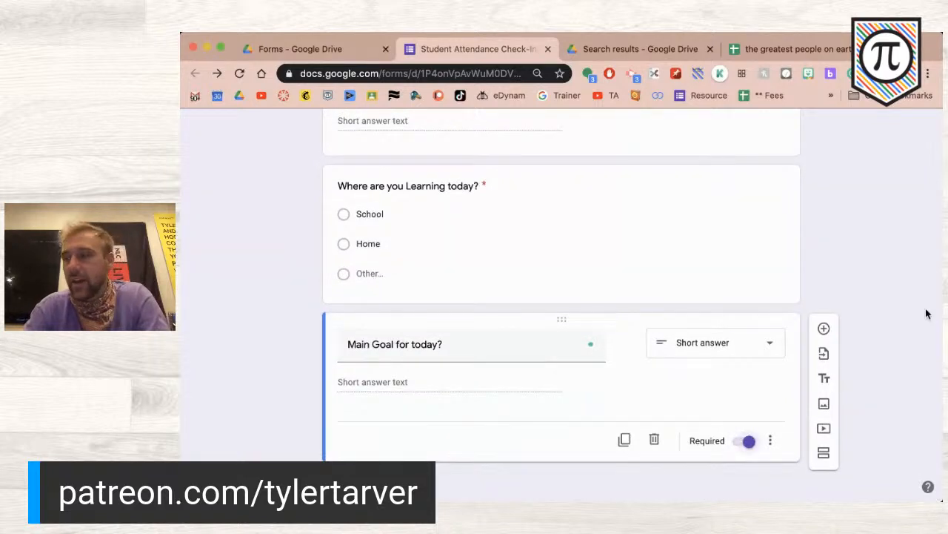
Step: Add a Paragraph question titled "Is there anything you need from me?" below the main goal question
{"action": "left_click", "coordinate": [824, 330]}
{"action": "type", "text": "Is "}
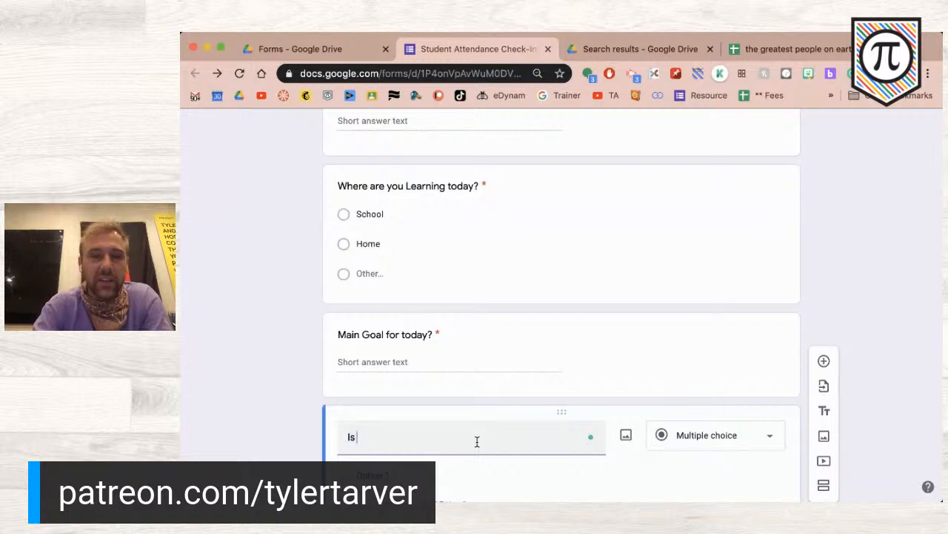
{"action": "type", "text": "there anythin"}
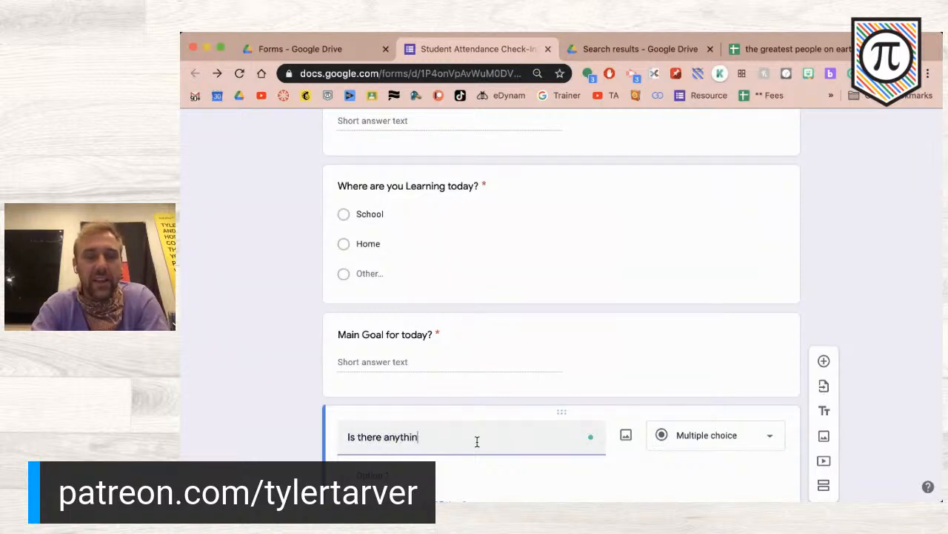
{"action": "type", "text": "g you need from"}
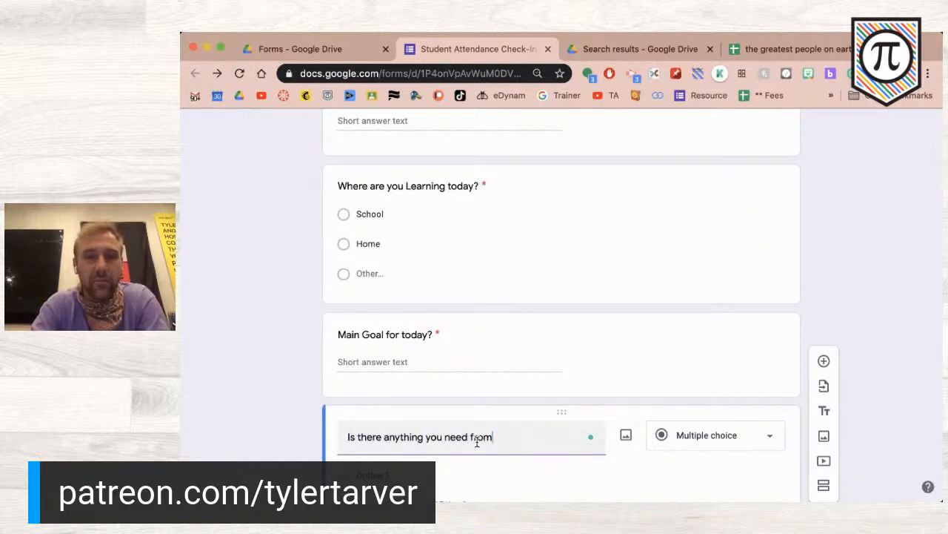
{"action": "type", "text": " me?"}
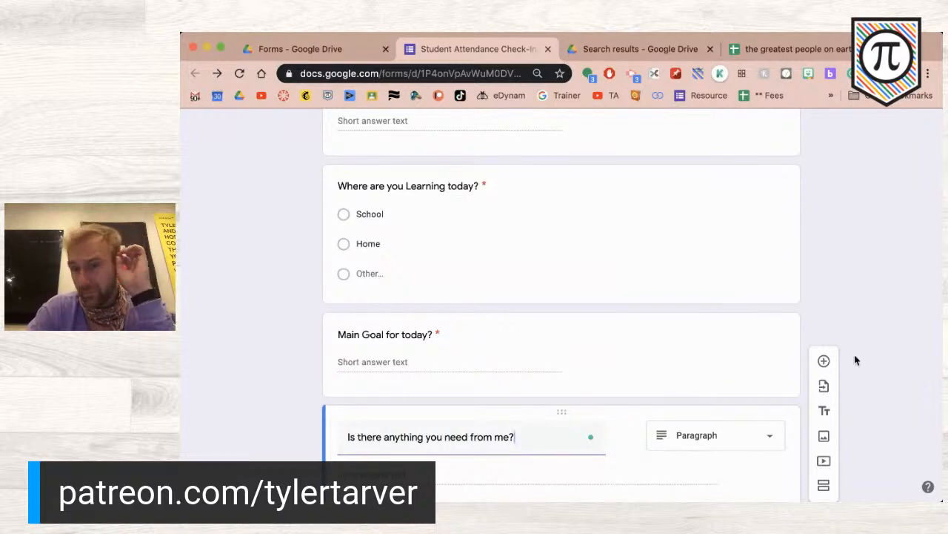
{"action": "scroll", "coordinate": [857, 360], "scroll_direction": "down", "scroll_amount": 1}
{"action": "scroll", "coordinate": [855, 360], "scroll_direction": "down", "scroll_amount": 2}
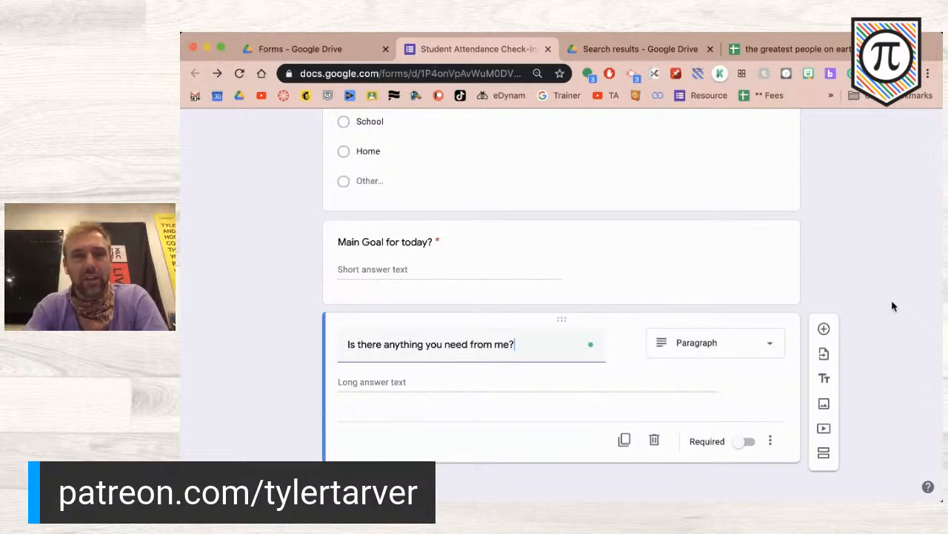
Step: Review the finished questions in the editor, then open the form preview and look through it from top to bottom
{"action": "scroll", "coordinate": [893, 306], "scroll_direction": "up", "scroll_amount": 20}
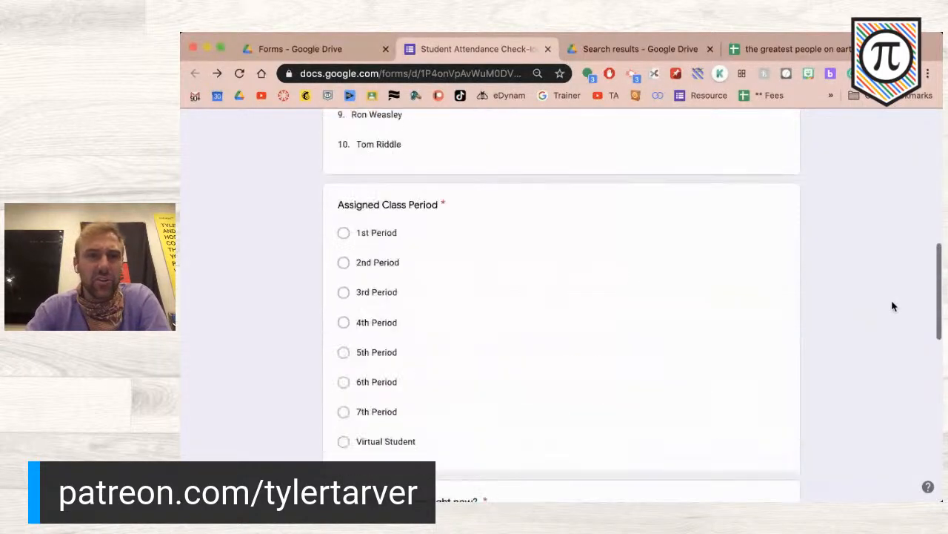
{"action": "scroll", "coordinate": [893, 306], "scroll_direction": "down", "scroll_amount": 20}
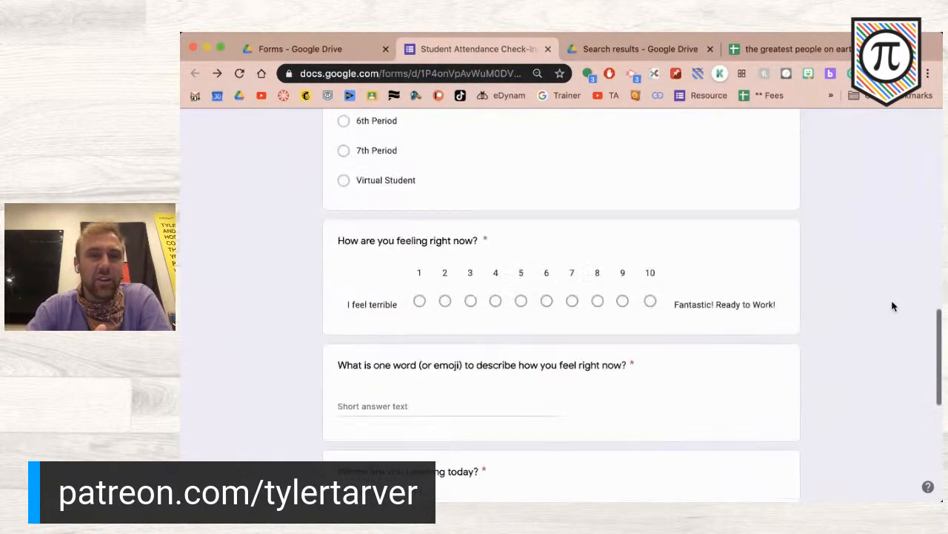
{"action": "scroll", "coordinate": [892, 306], "scroll_direction": "up", "scroll_amount": 15}
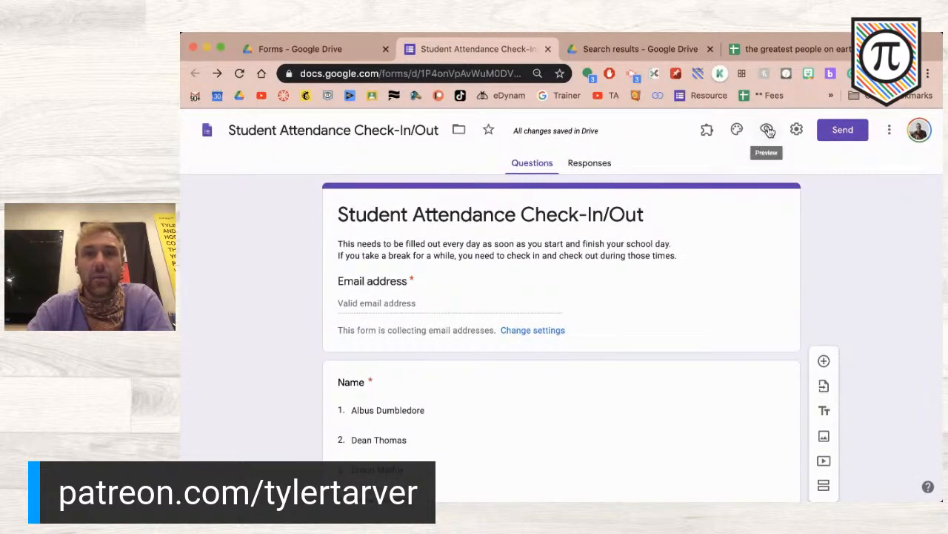
{"action": "left_click", "coordinate": [767, 129]}
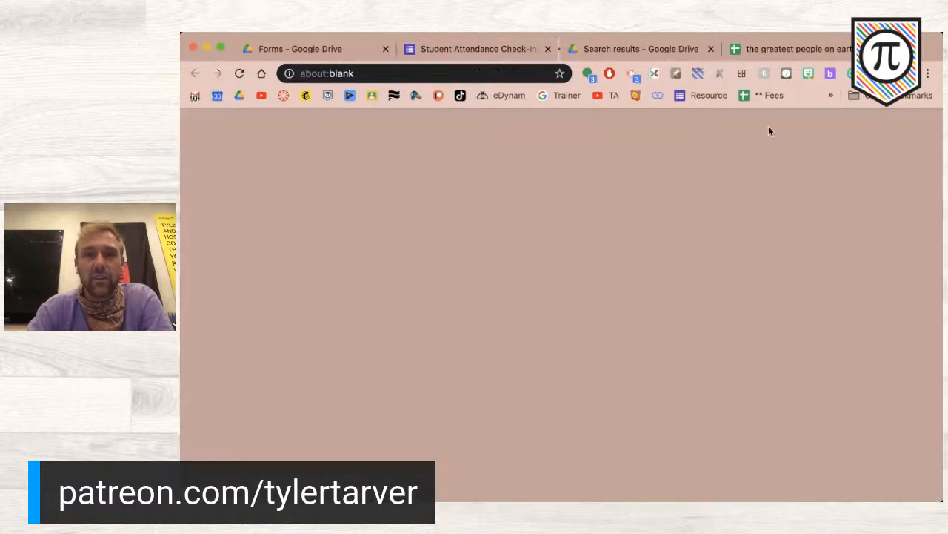
{"action": "left_click", "coordinate": [437, 51]}
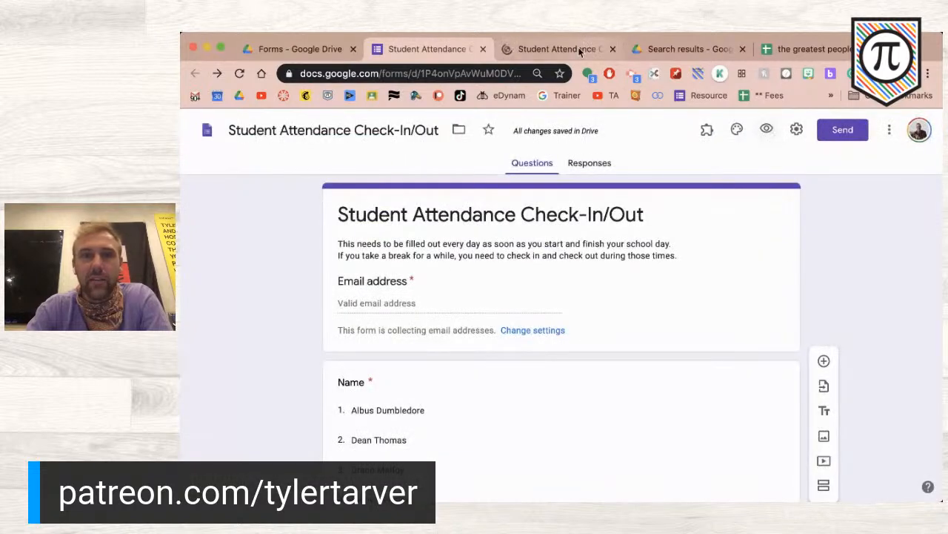
{"action": "left_click", "coordinate": [580, 50]}
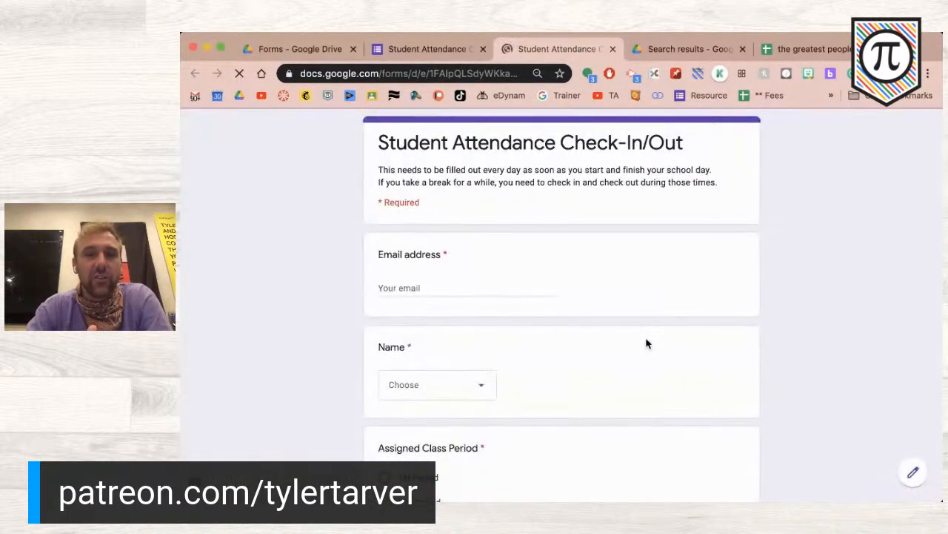
{"action": "scroll", "coordinate": [645, 340], "scroll_direction": "down", "scroll_amount": 3}
{"action": "scroll", "coordinate": [795, 408], "scroll_direction": "down", "scroll_amount": 10}
{"action": "scroll", "coordinate": [794, 408], "scroll_direction": "up", "scroll_amount": 12}
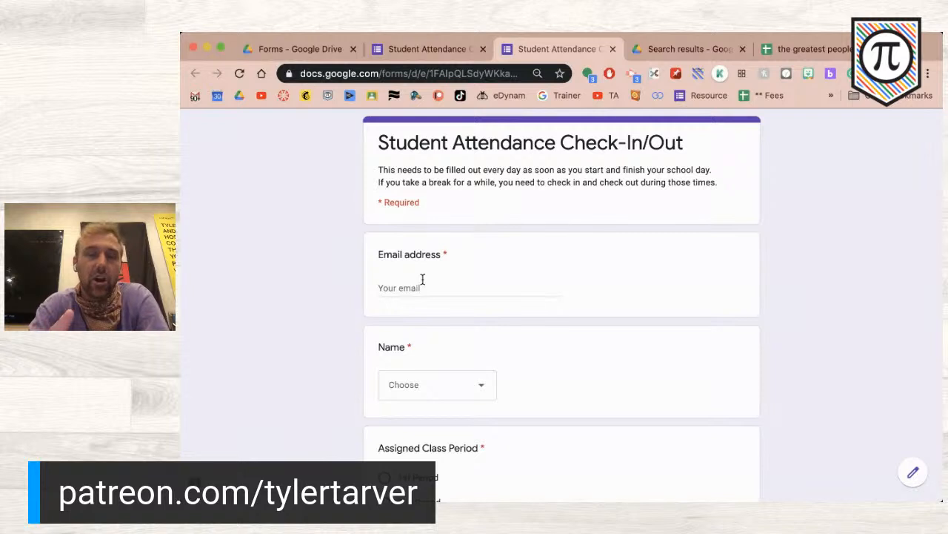
Step: Choose the first student in the Name list and "Virtual Student" as the assigned class period in the preview
{"action": "scroll", "coordinate": [422, 278], "scroll_direction": "down", "scroll_amount": 3}
{"action": "left_click", "coordinate": [460, 176]}
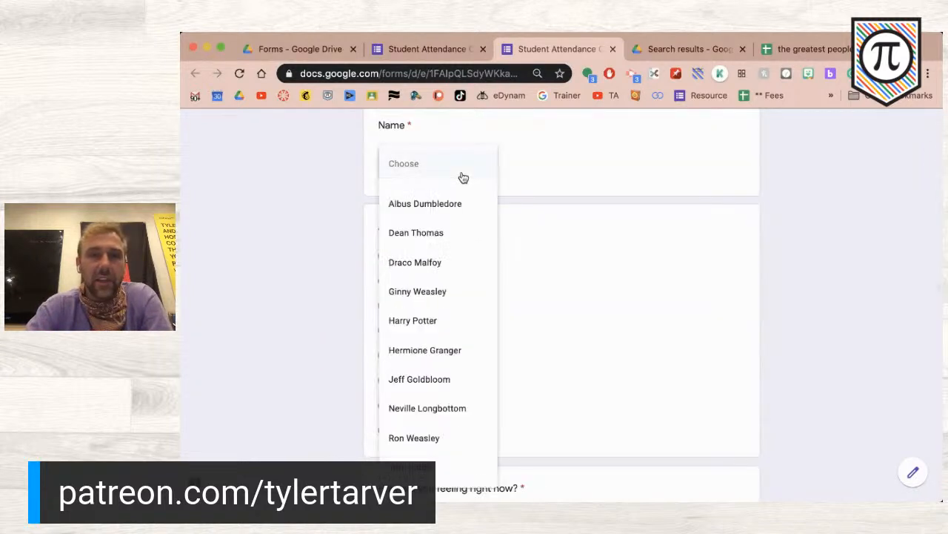
{"action": "left_click", "coordinate": [459, 208]}
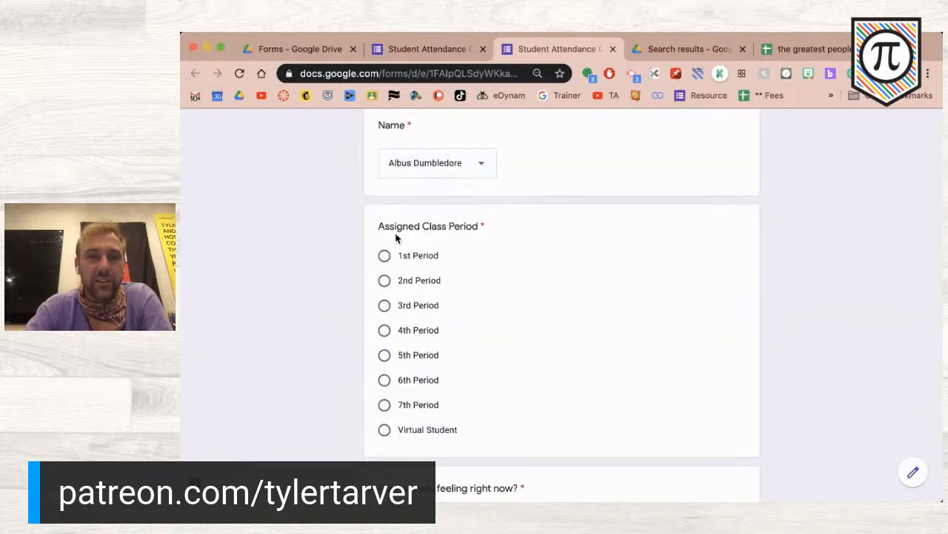
{"action": "left_click", "coordinate": [384, 429]}
{"action": "scroll", "coordinate": [385, 430], "scroll_direction": "down", "scroll_amount": 1}
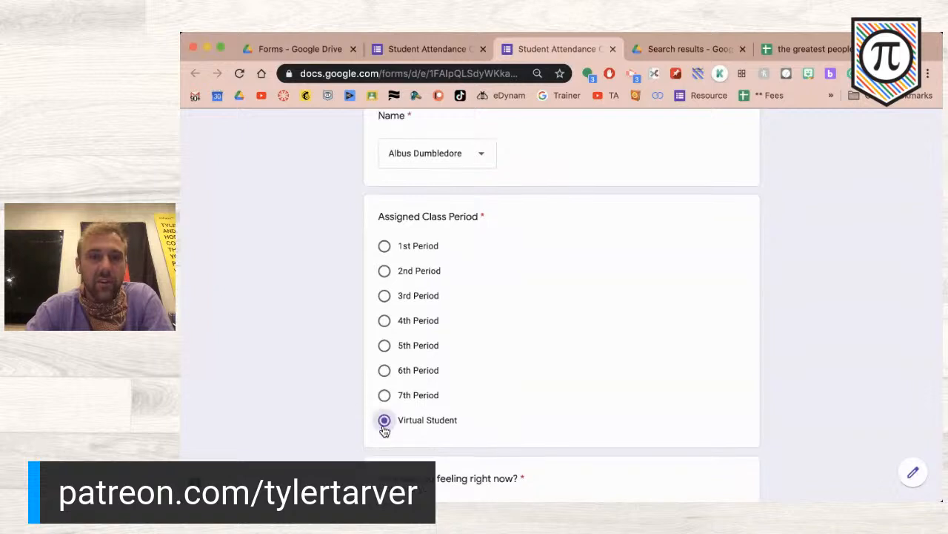
Step: Rate the current feeling as 8 and answer the one-word feeling question with "Tired"
{"action": "scroll", "coordinate": [385, 430], "scroll_direction": "down", "scroll_amount": 3}
{"action": "left_click", "coordinate": [581, 317]}
{"action": "scroll", "coordinate": [482, 356], "scroll_direction": "down", "scroll_amount": 1}
{"action": "left_click", "coordinate": [408, 389]}
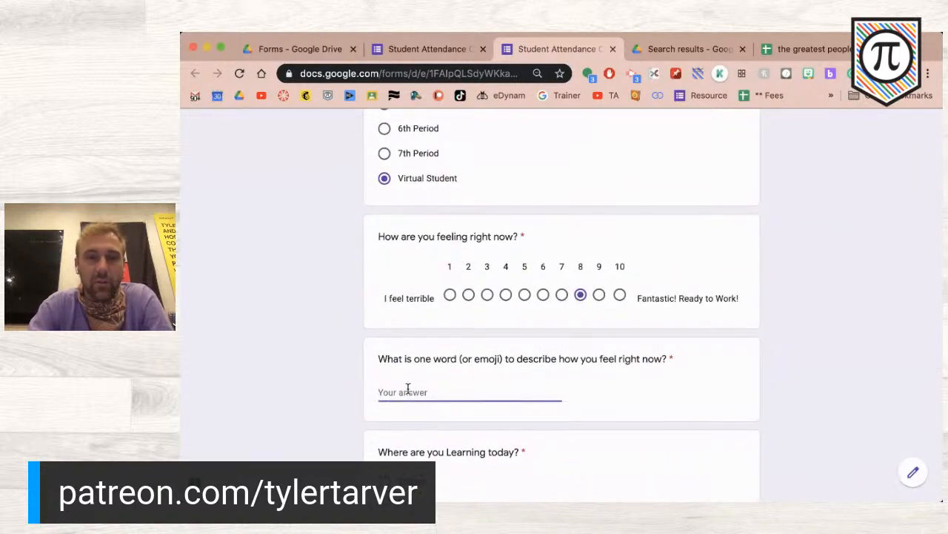
{"action": "type", "text": "Tired"}
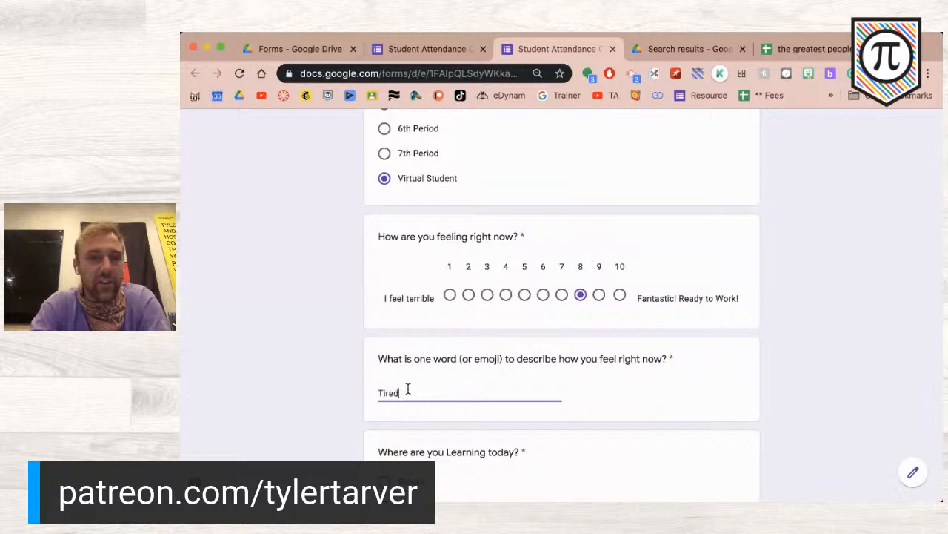
Step: Select "Home" as the learning location and enter "Catch up" as the main goal for today
{"action": "scroll", "coordinate": [363, 386], "scroll_direction": "down", "scroll_amount": 5}
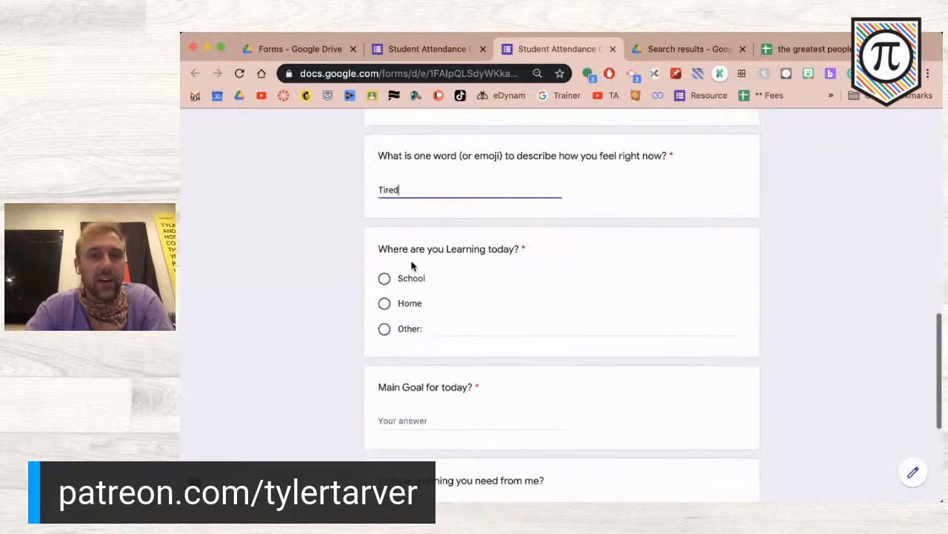
{"action": "left_click", "coordinate": [383, 303]}
{"action": "scroll", "coordinate": [373, 360], "scroll_direction": "down", "scroll_amount": 2}
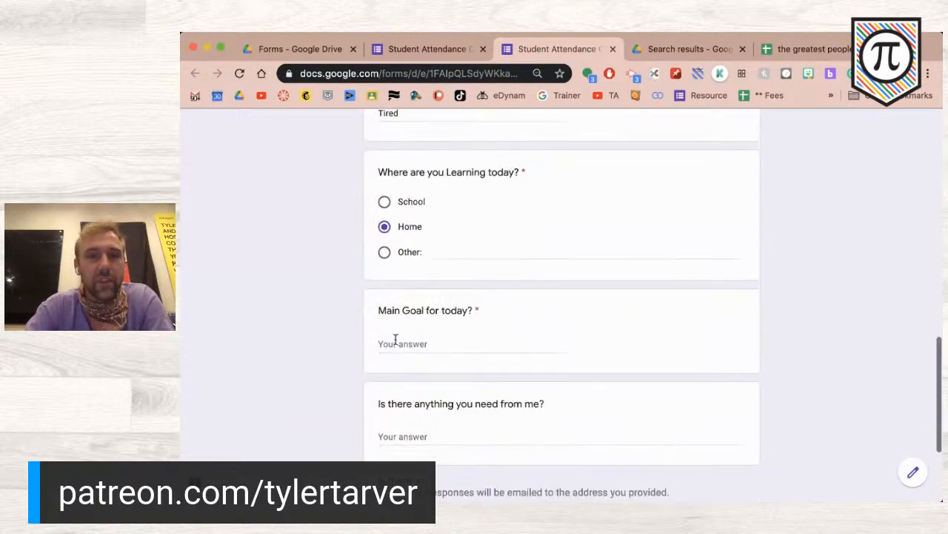
{"action": "left_click", "coordinate": [398, 343]}
{"action": "type", "text": "Gatch up"}
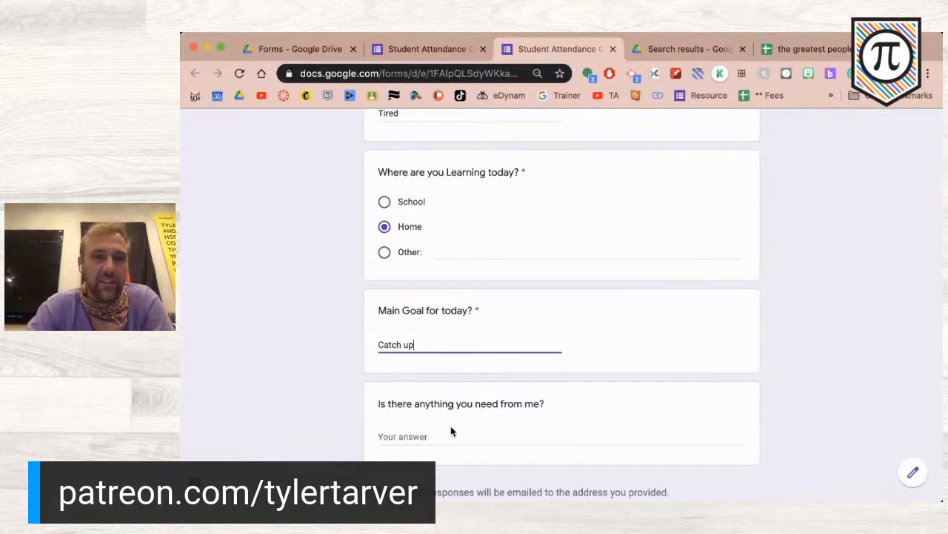
Step: Answer "Is there anything you need from me?" with "Keep being great!"
{"action": "left_click", "coordinate": [407, 437]}
{"action": "type", "text": "q"}
{"action": "key", "text": "BackSpace"}
{"action": "type", "text": "Keep"}
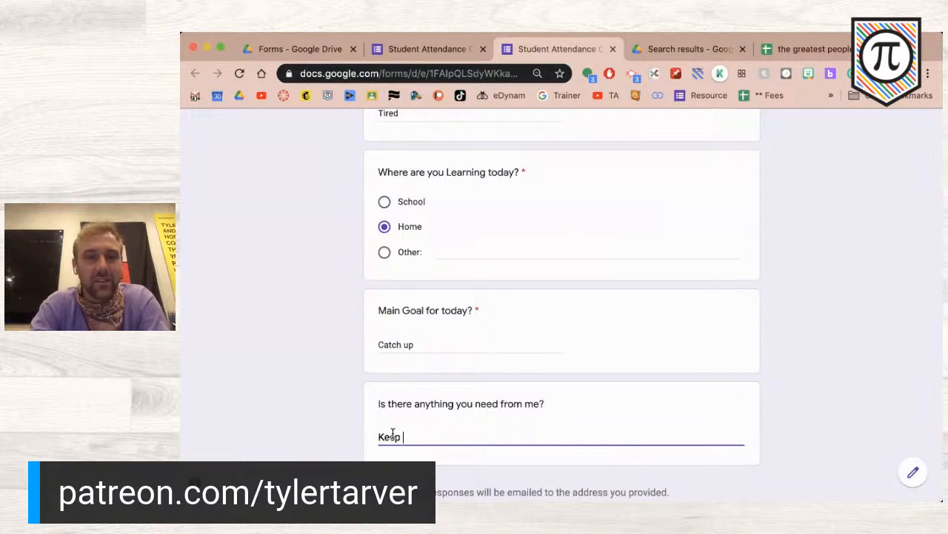
{"action": "type", "text": " being gratr!"}
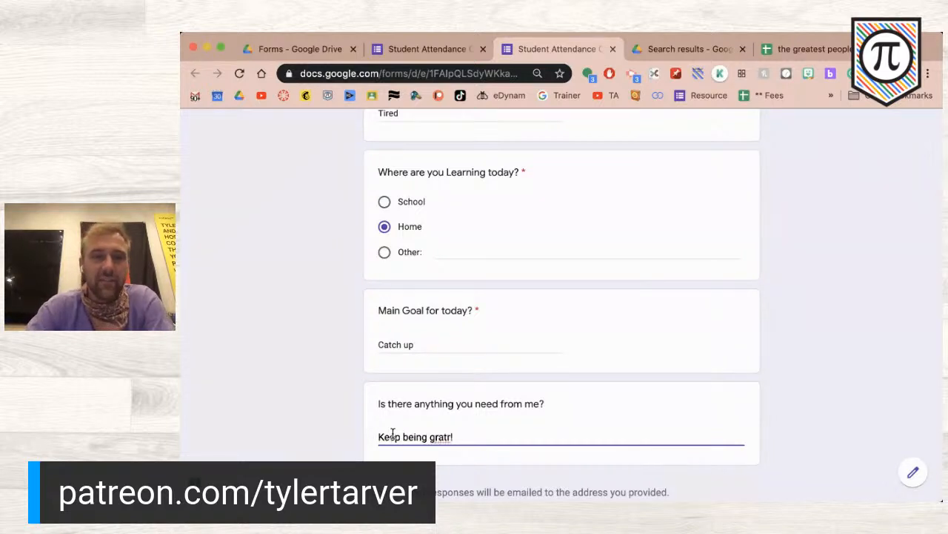
{"action": "key", "text": "BackSpace"}
{"action": "key", "text": "BackSpace"}
{"action": "key", "text": "BackSpace"}
{"action": "key", "text": "BackSpace"}
{"action": "type", "text": "ea"}
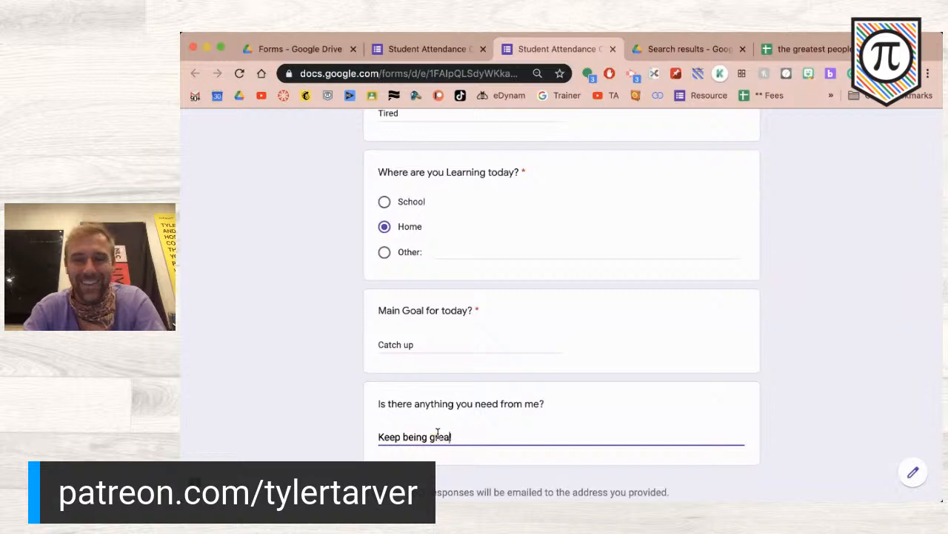
{"action": "type", "text": "t!"}
{"action": "left_click", "coordinate": [355, 403]}
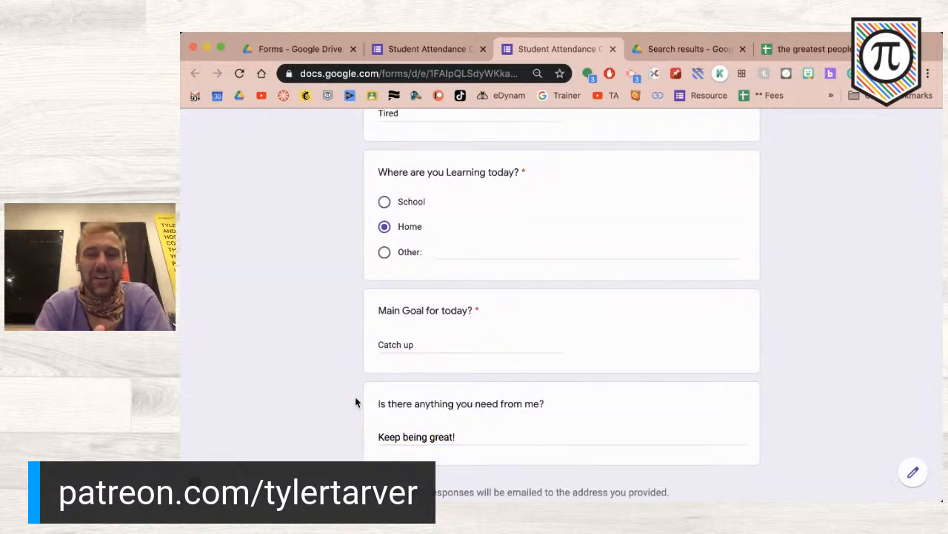
Step: Reload the form preview to clear the test answers and select its web address
{"action": "scroll", "coordinate": [355, 400], "scroll_direction": "up", "scroll_amount": 15}
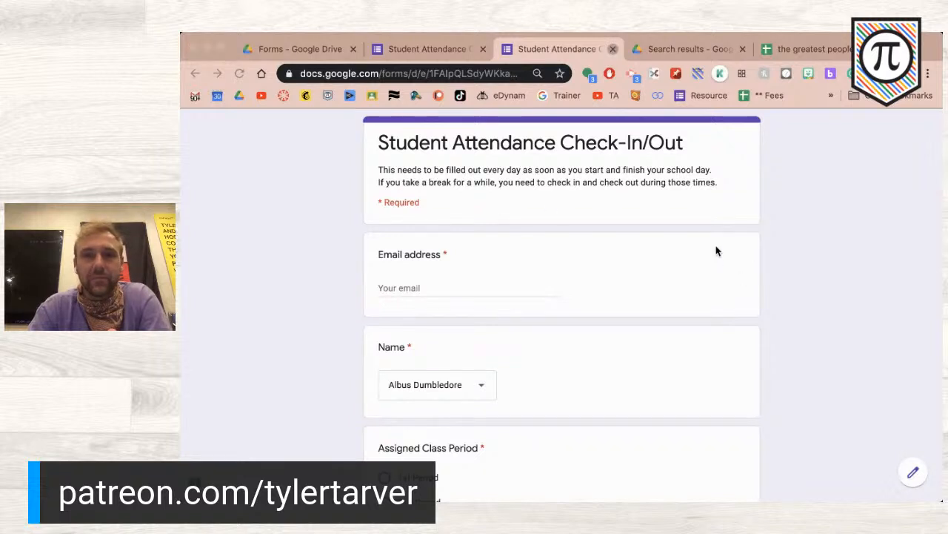
{"action": "left_click", "coordinate": [240, 74]}
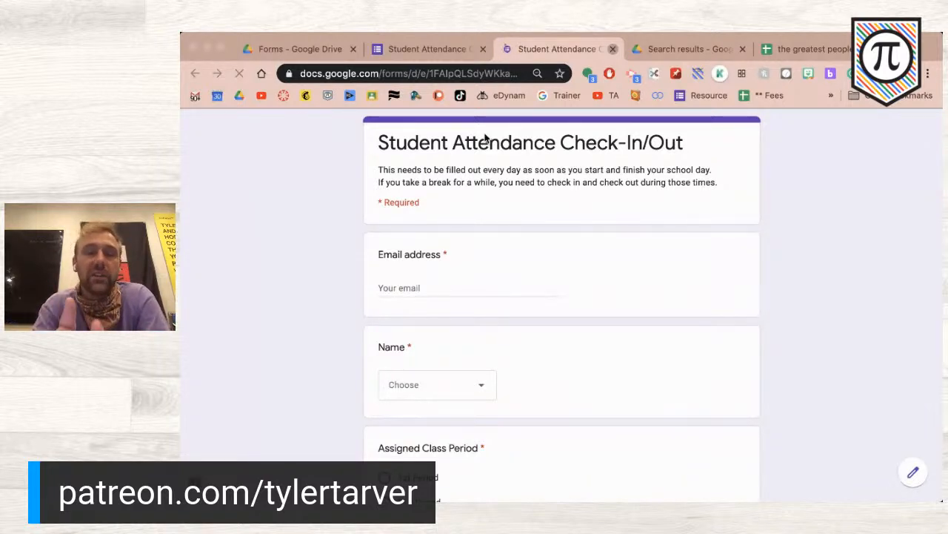
{"action": "left_click", "coordinate": [451, 73]}
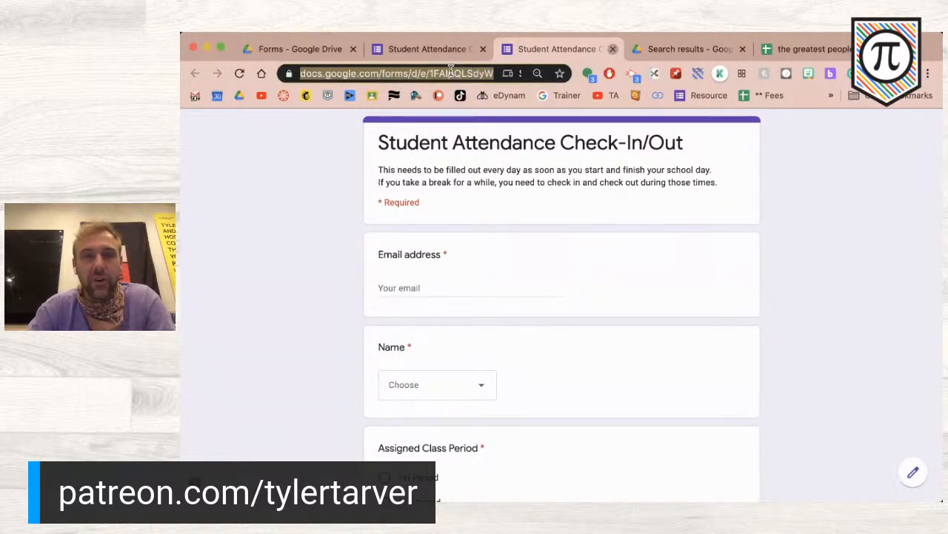
Step: Return to the form editor and copy the shortened link for sending the form
{"action": "left_click", "coordinate": [449, 52]}
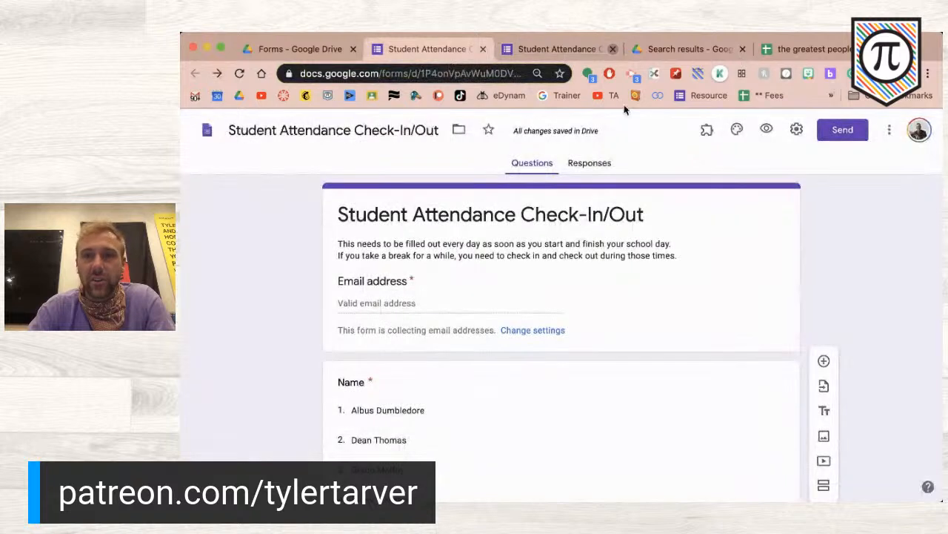
{"action": "left_click", "coordinate": [843, 130]}
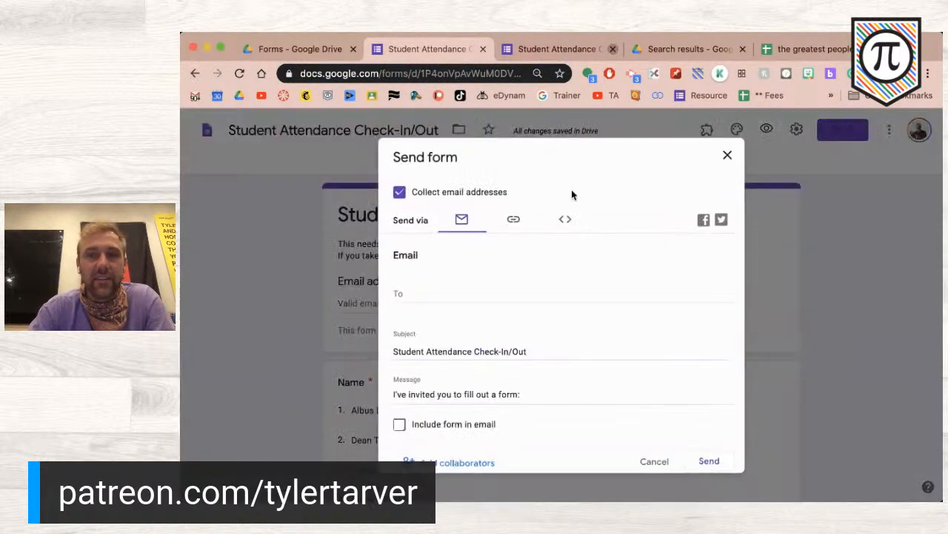
{"action": "left_click", "coordinate": [513, 220]}
{"action": "left_click", "coordinate": [412, 301]}
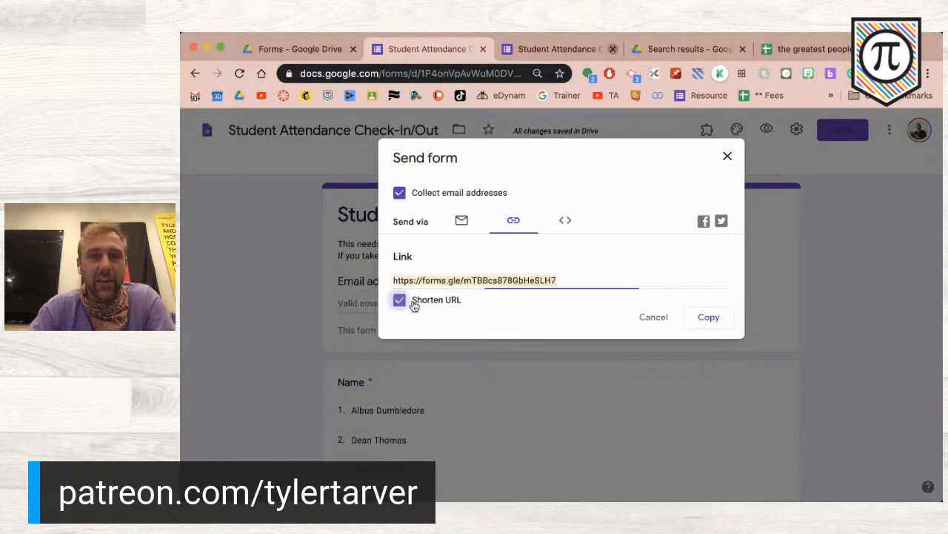
{"action": "left_click", "coordinate": [701, 318]}
{"action": "left_click", "coordinate": [727, 152]}
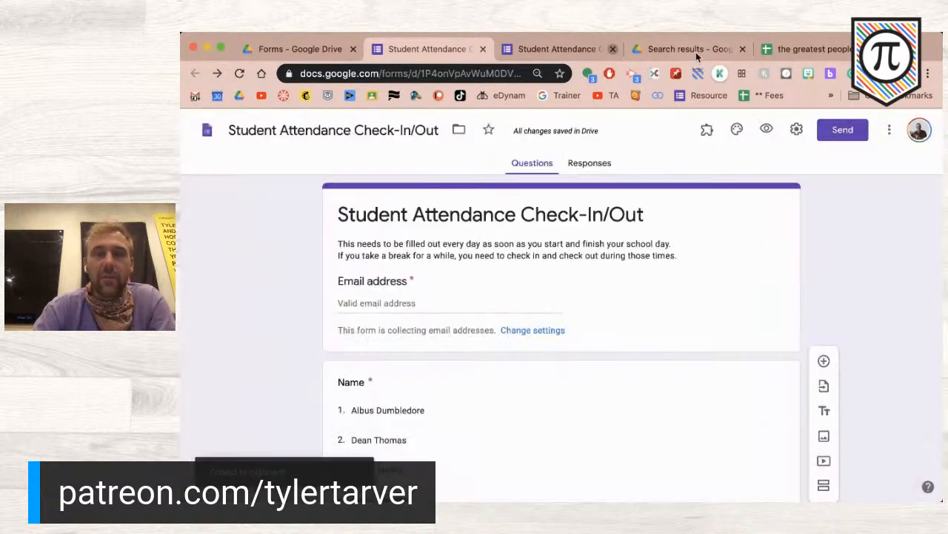
Step: Open Google Classroom in the browser tab that holds the "the greatest people on earth, right?" spreadsheet
{"action": "left_click", "coordinate": [809, 47]}
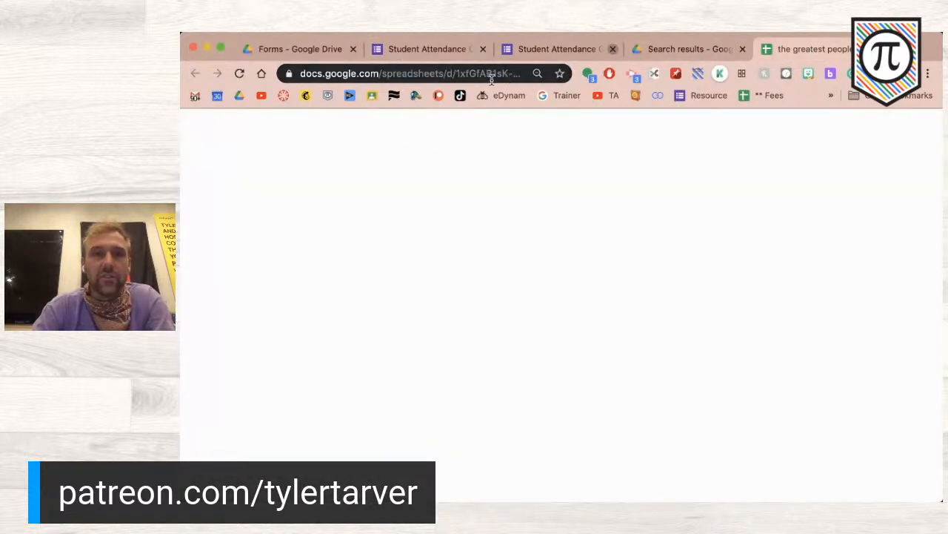
{"action": "left_click", "coordinate": [491, 74]}
{"action": "type", "text": "class"}
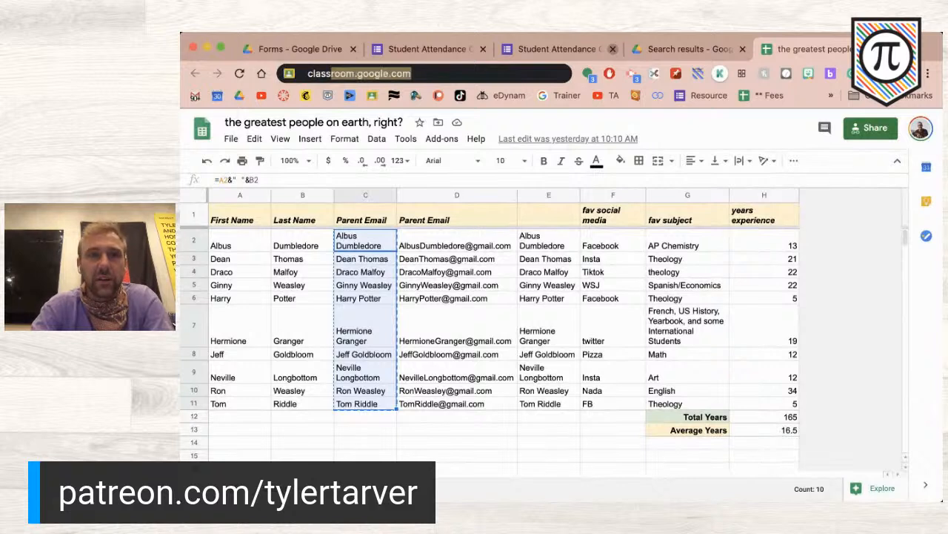
{"action": "key", "text": "Return"}
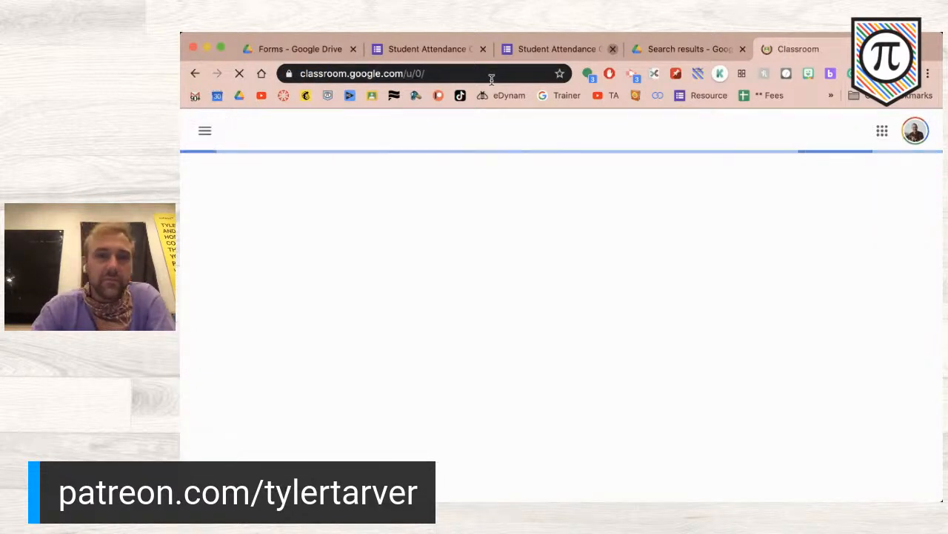
Step: Open the header image chooser in the Student Attendance form's theme options and look through the Work and School themes and the upload option
{"action": "left_click", "coordinate": [456, 55]}
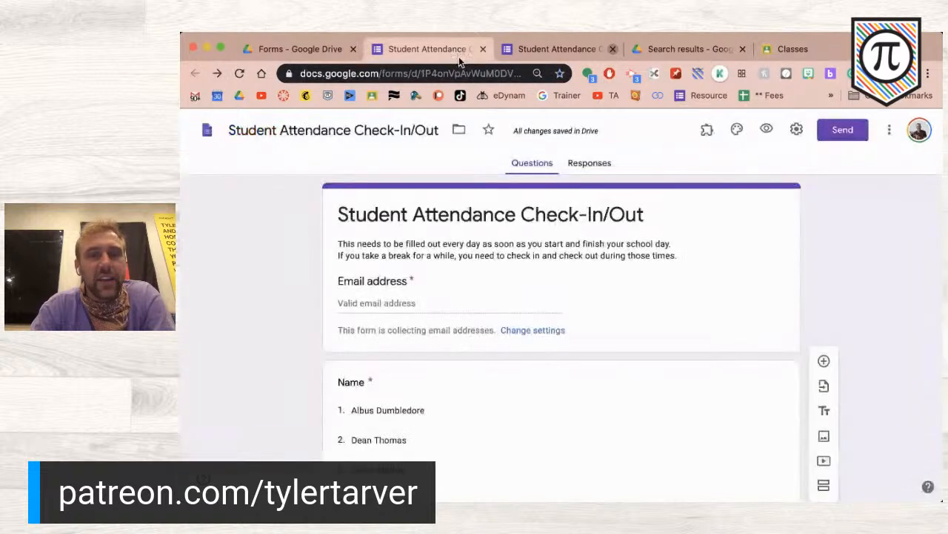
{"action": "left_click", "coordinate": [736, 131]}
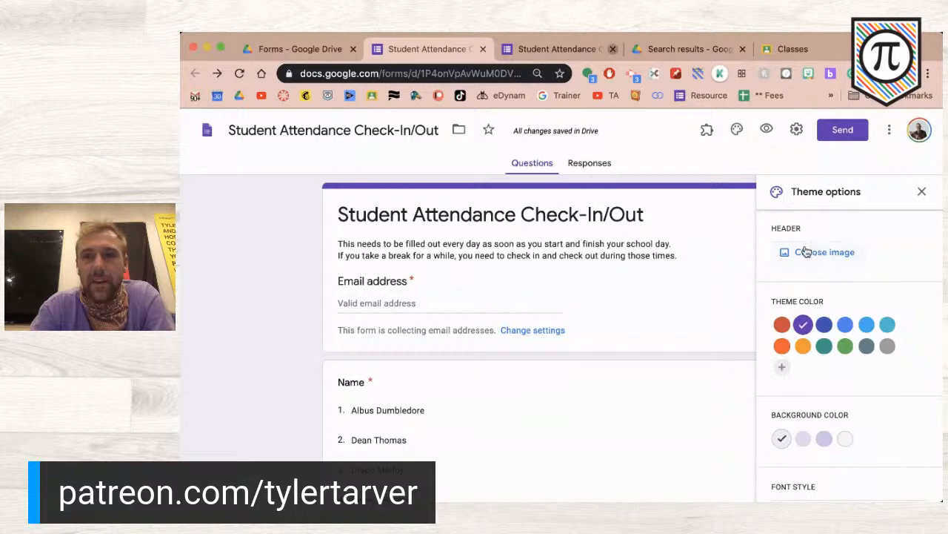
{"action": "left_click", "coordinate": [806, 249]}
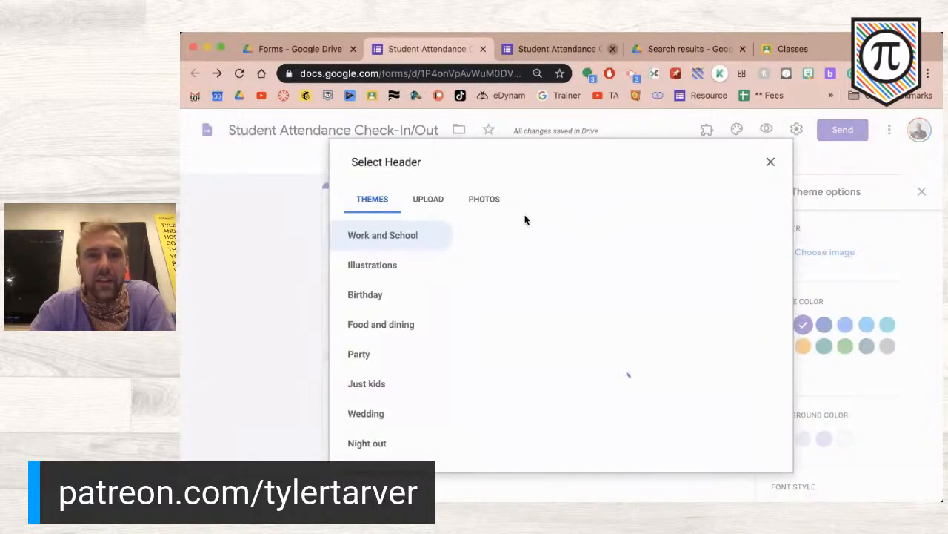
{"action": "scroll", "coordinate": [593, 330], "scroll_direction": "down", "scroll_amount": 3}
{"action": "scroll", "coordinate": [593, 330], "scroll_direction": "down", "scroll_amount": 5}
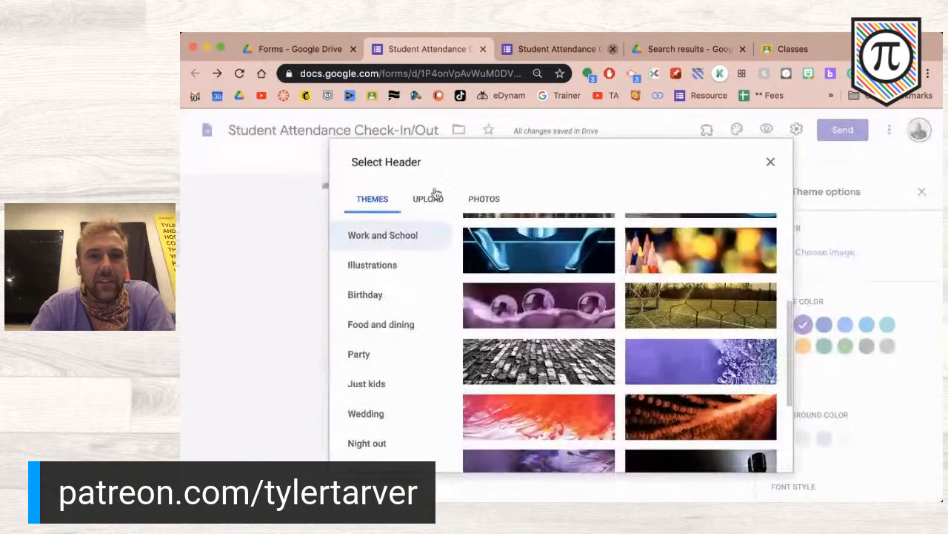
{"action": "left_click", "coordinate": [430, 199]}
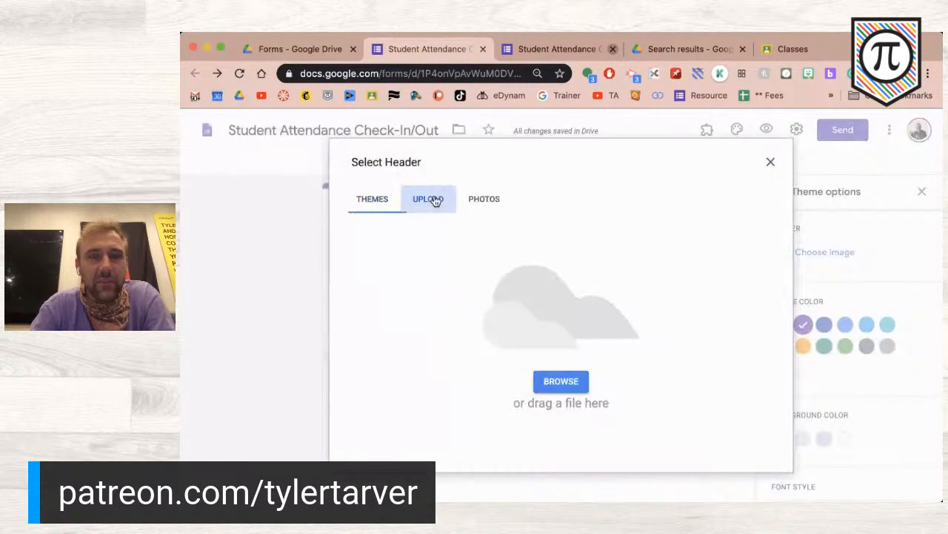
{"action": "left_click", "coordinate": [372, 199]}
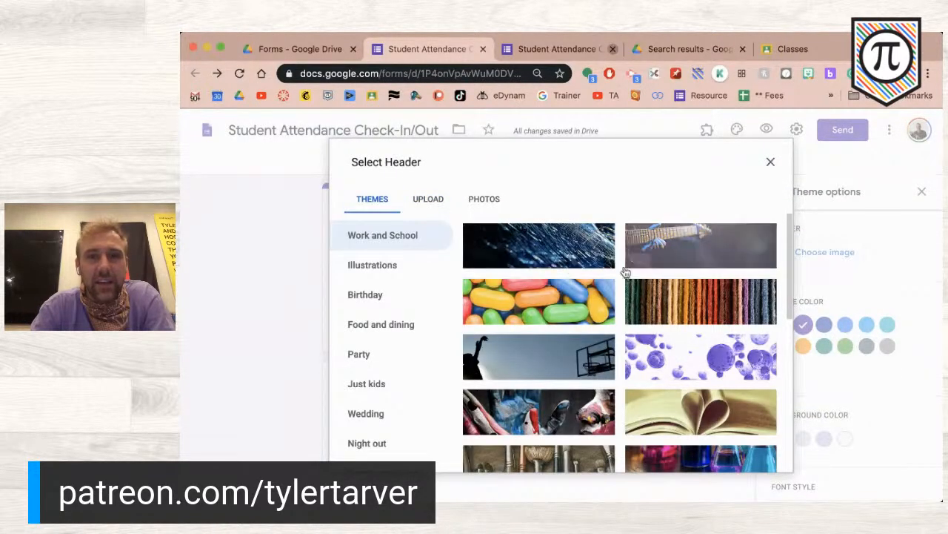
Step: Insert the Work and School picture of an open book with a white feather as the form's header and close the theme options
{"action": "left_click", "coordinate": [551, 300]}
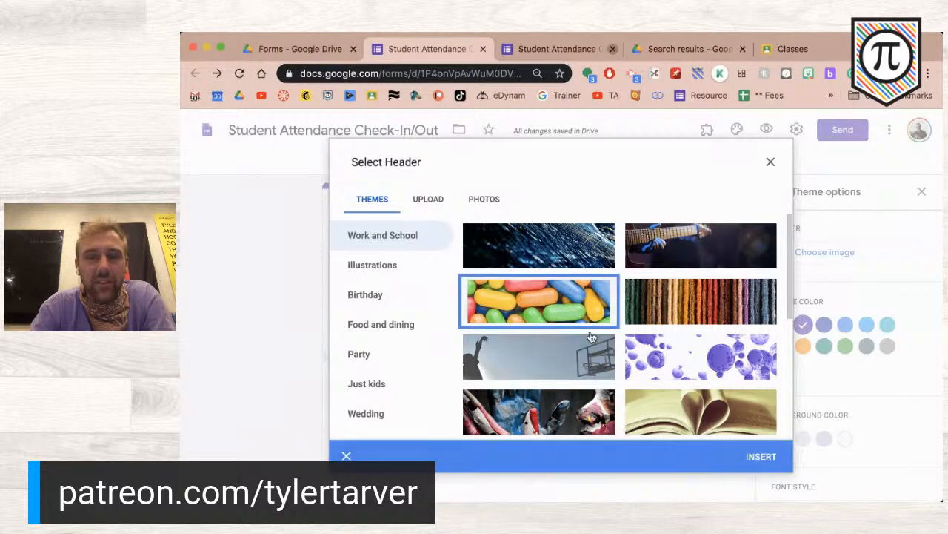
{"action": "scroll", "coordinate": [563, 311], "scroll_direction": "down", "scroll_amount": 10}
{"action": "scroll", "coordinate": [591, 337], "scroll_direction": "down", "scroll_amount": 3}
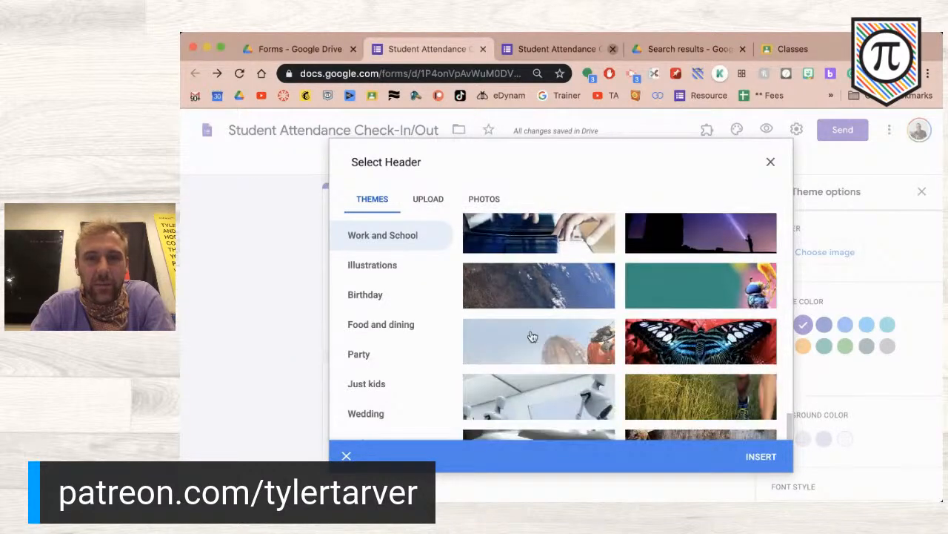
{"action": "scroll", "coordinate": [423, 359], "scroll_direction": "down", "scroll_amount": 5}
{"action": "scroll", "coordinate": [519, 297], "scroll_direction": "down", "scroll_amount": 2}
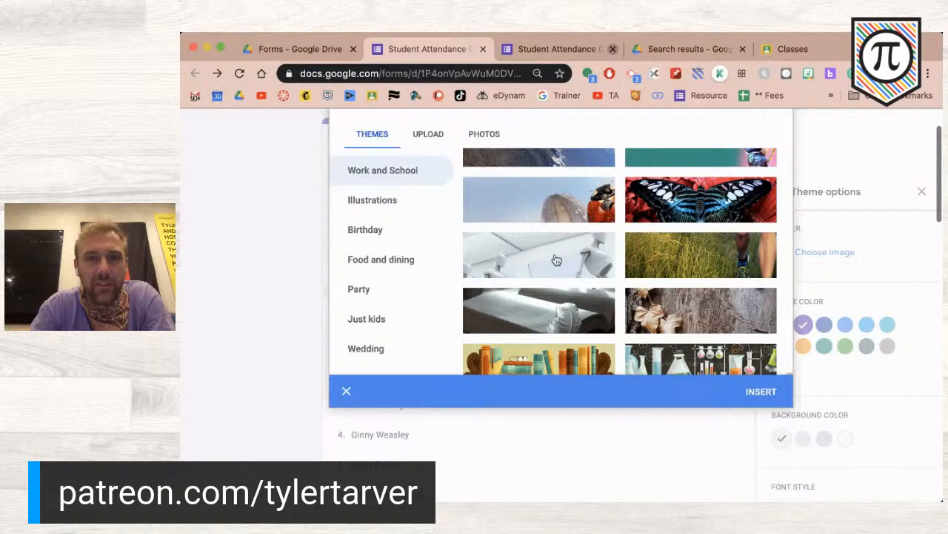
{"action": "scroll", "coordinate": [524, 306], "scroll_direction": "down", "scroll_amount": 1}
{"action": "left_click", "coordinate": [526, 301]}
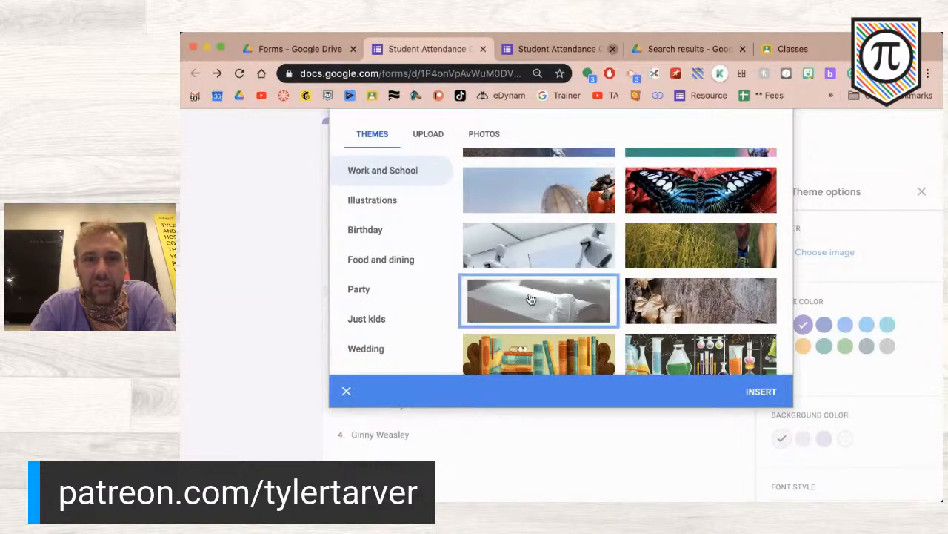
{"action": "left_click", "coordinate": [751, 399]}
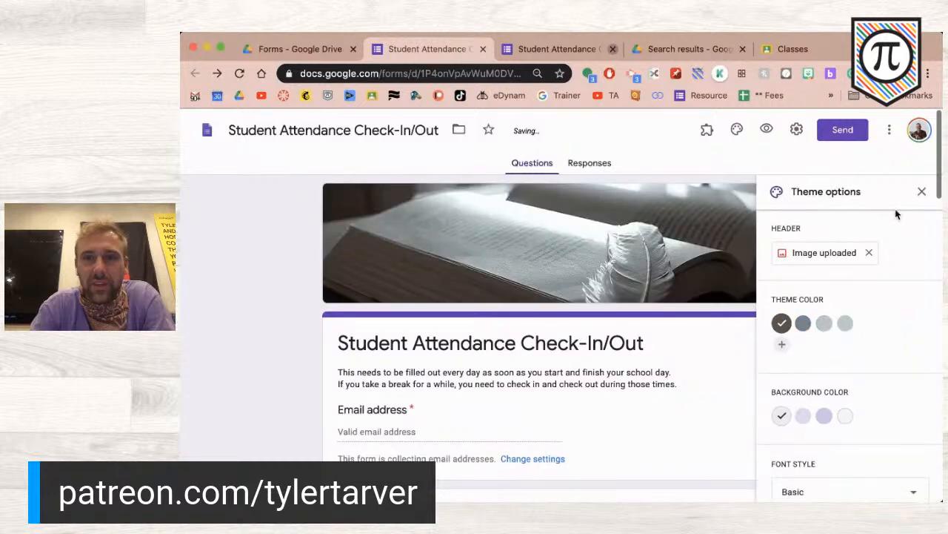
{"action": "left_click", "coordinate": [922, 192]}
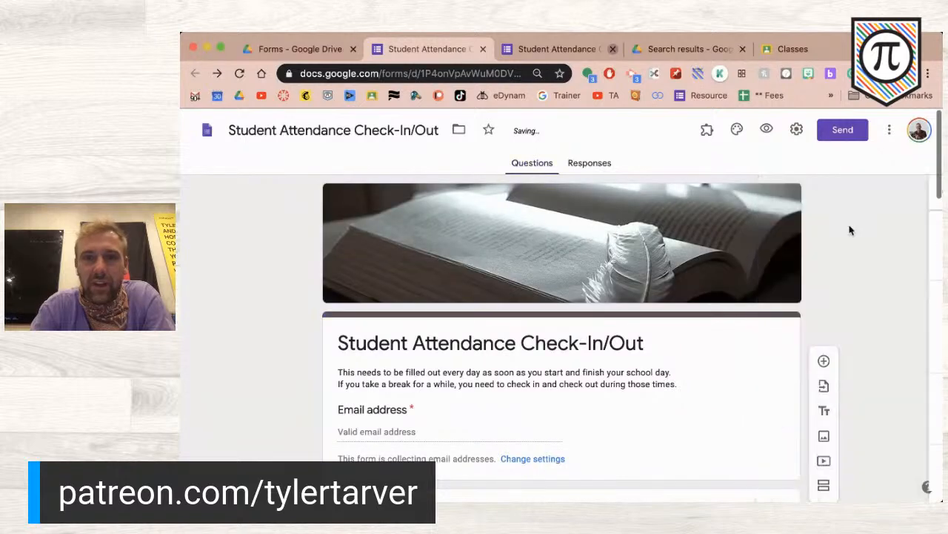
Step: Switch to the Google Classroom class list and open Fake Class
{"action": "left_click", "coordinate": [559, 50]}
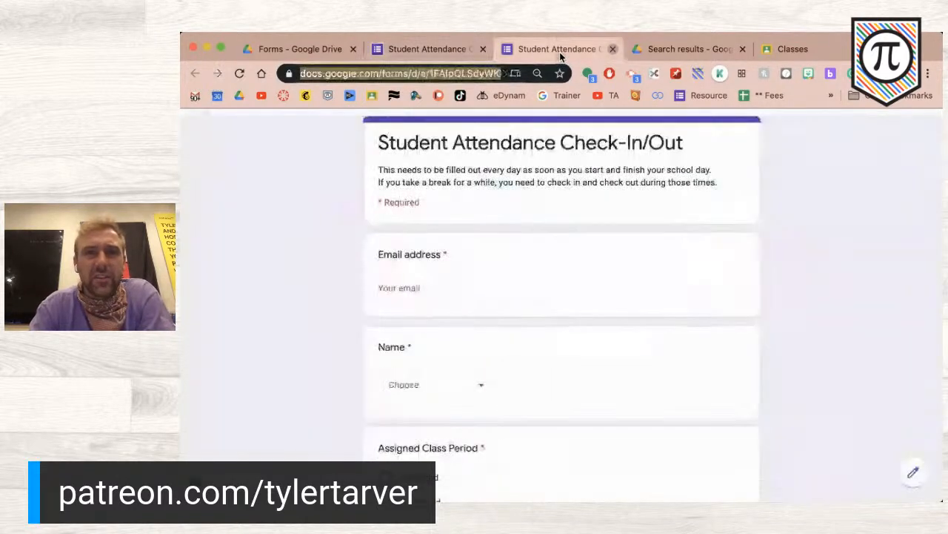
{"action": "left_click", "coordinate": [660, 51]}
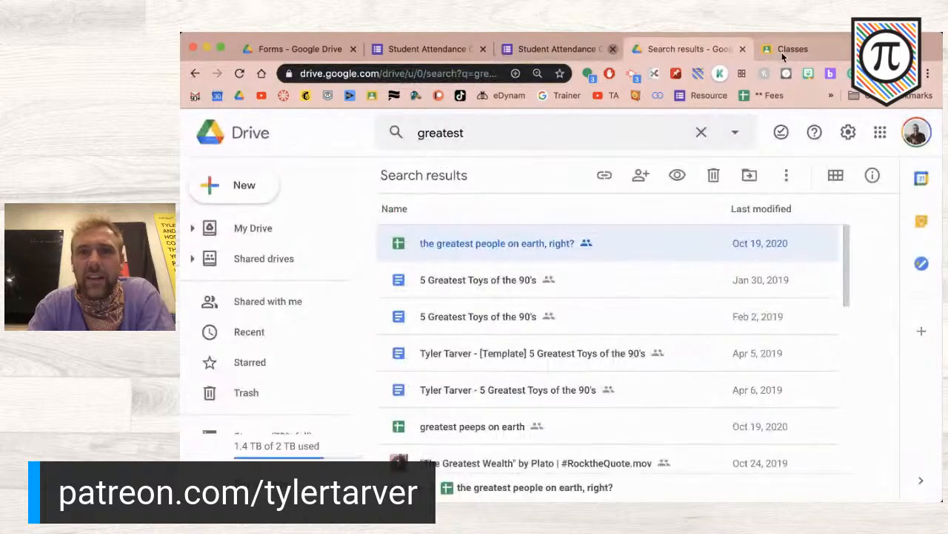
{"action": "left_click", "coordinate": [782, 52]}
{"action": "scroll", "coordinate": [540, 328], "scroll_direction": "down", "scroll_amount": 3}
{"action": "scroll", "coordinate": [551, 354], "scroll_direction": "down", "scroll_amount": 2}
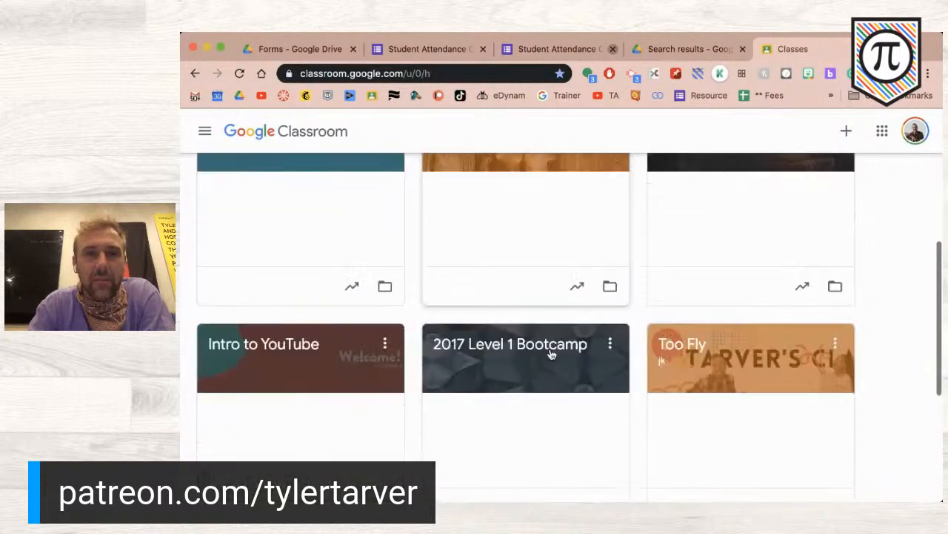
{"action": "scroll", "coordinate": [550, 354], "scroll_direction": "up", "scroll_amount": 3}
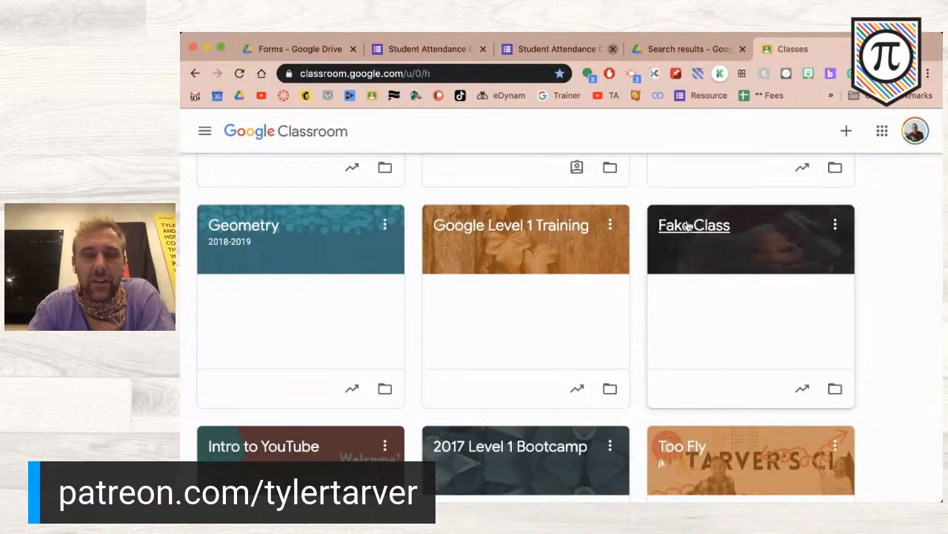
{"action": "left_click", "coordinate": [687, 225]}
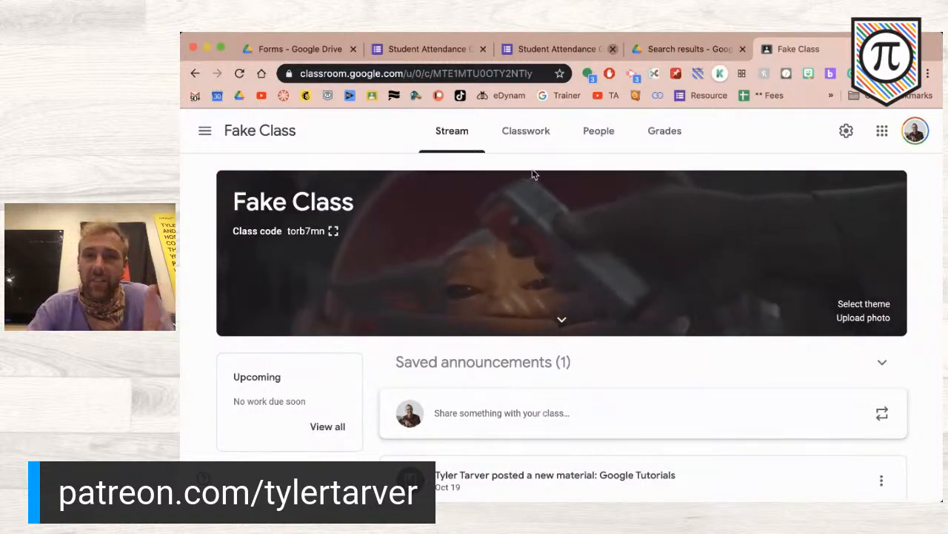
Step: Create a new classwork material in Fake Class titled "Daily Student Check-In/Out Form"
{"action": "left_click", "coordinate": [531, 145]}
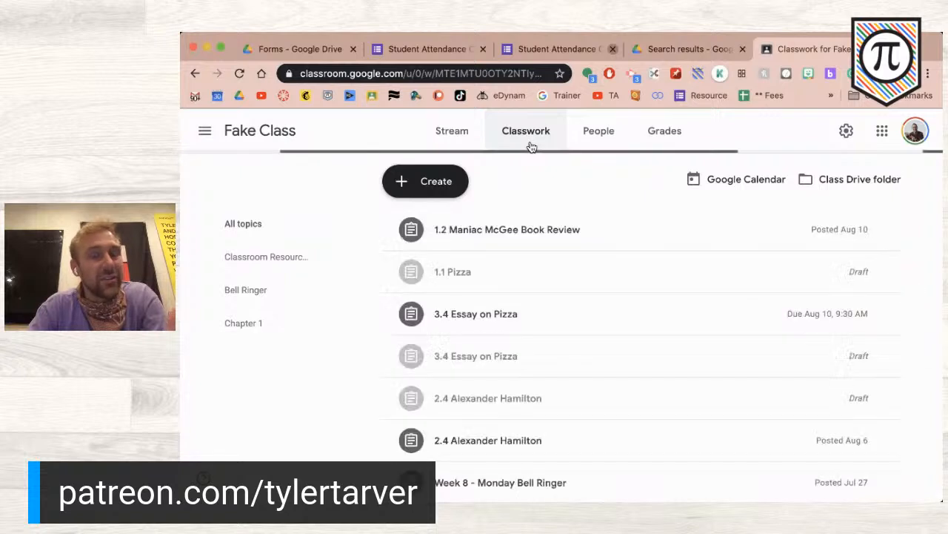
{"action": "left_click", "coordinate": [441, 182]}
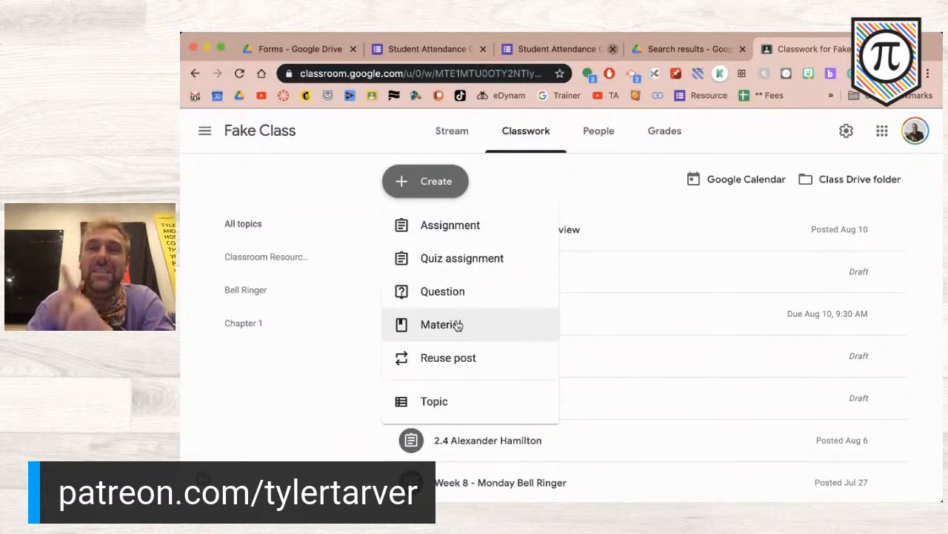
{"action": "left_click", "coordinate": [494, 330]}
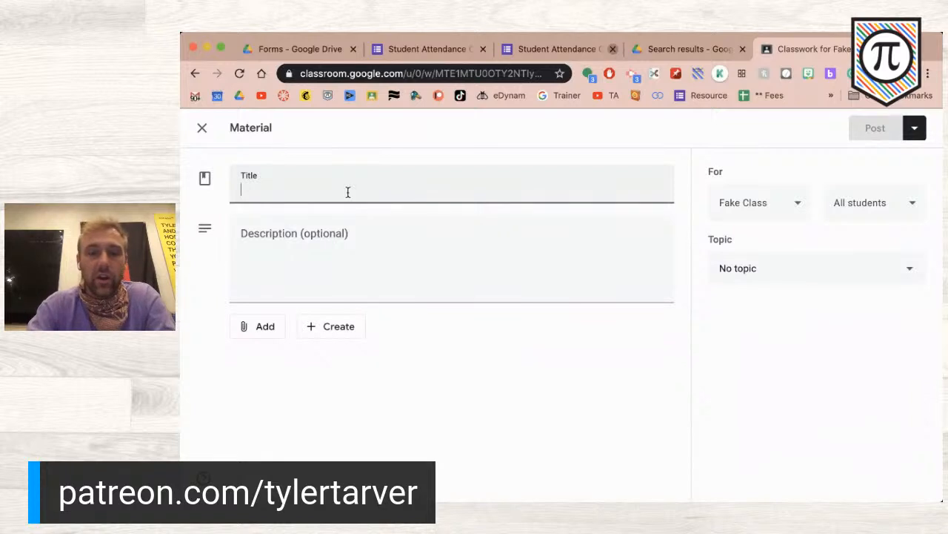
{"action": "type", "text": "Daily "}
{"action": "type", "text": "Chec"}
{"action": "key", "text": "BackSpace"}
{"action": "key", "text": "BackSpace"}
{"action": "key", "text": "BackSpace"}
{"action": "type", "text": "tudent Che"}
{"action": "key", "text": "BackSpace"}
{"action": "key", "text": "BackSpace"}
{"action": "type", "text": "-In/Out Form"}
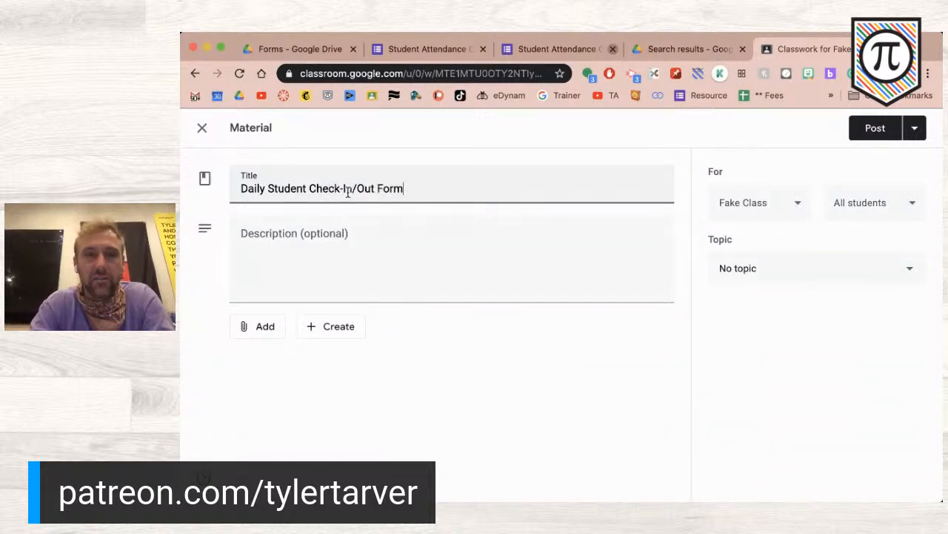
Step: Add the two-line description "Fill this out every day when you start and stop working. / If you take a break, make sure you fill this out."
{"action": "left_click", "coordinate": [386, 266]}
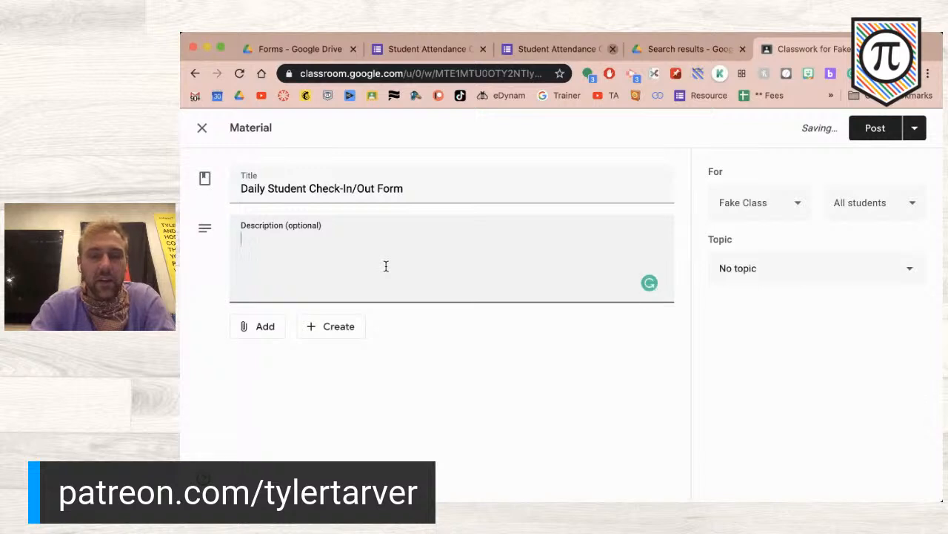
{"action": "type", "text": "Fill this out every da"}
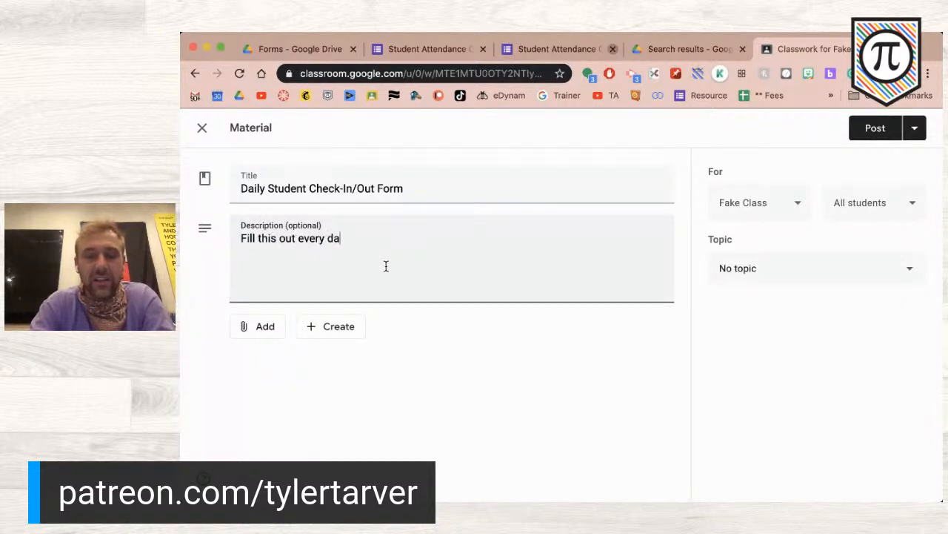
{"action": "type", "text": "y when you start "}
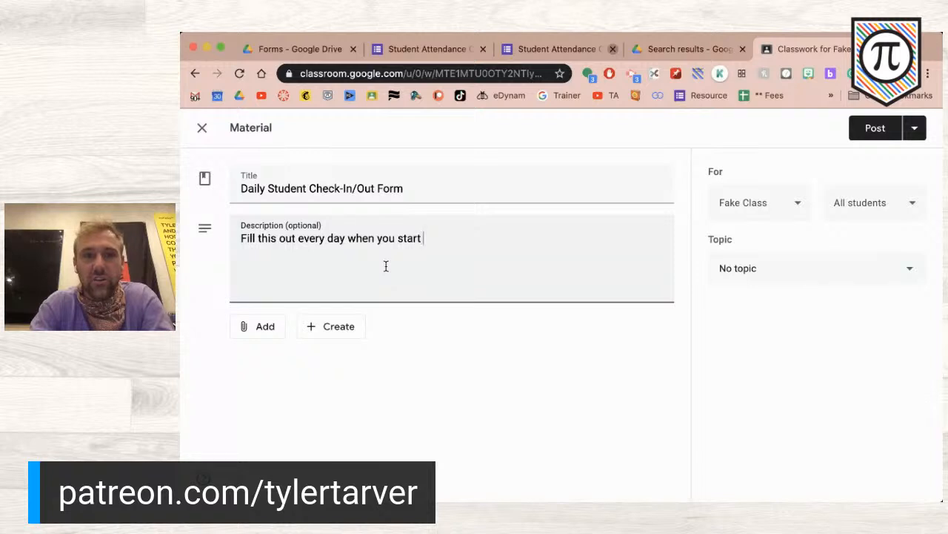
{"action": "type", "text": "and stop "}
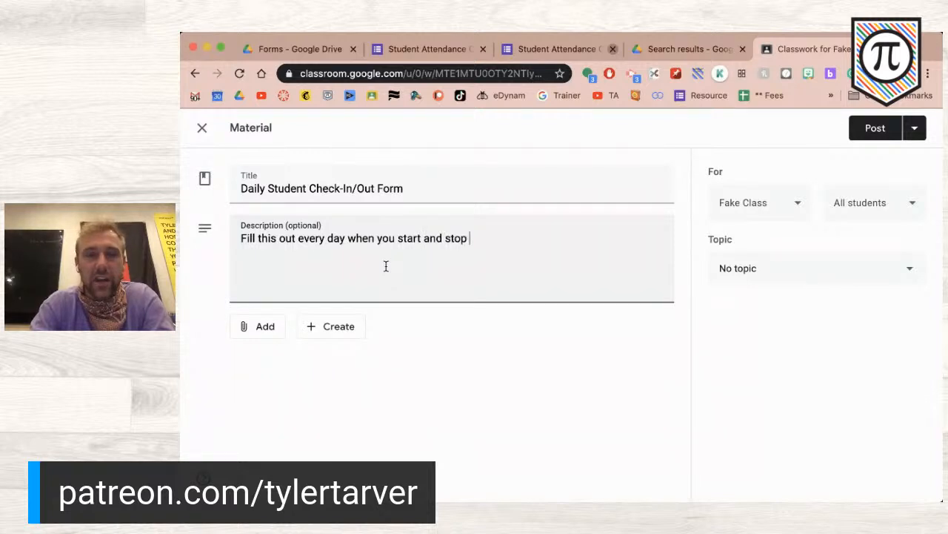
{"action": "type", "text": "working. If you "}
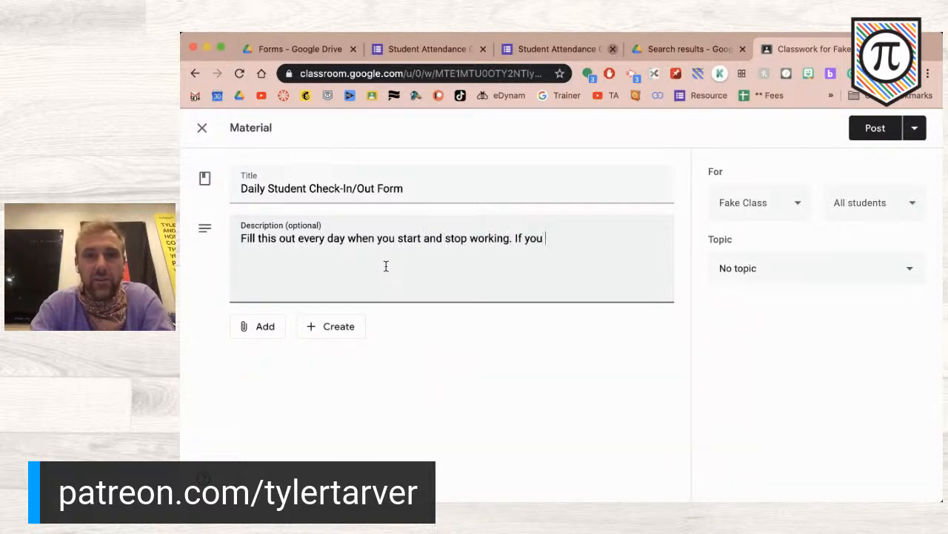
{"action": "type", "text": "take a break, "}
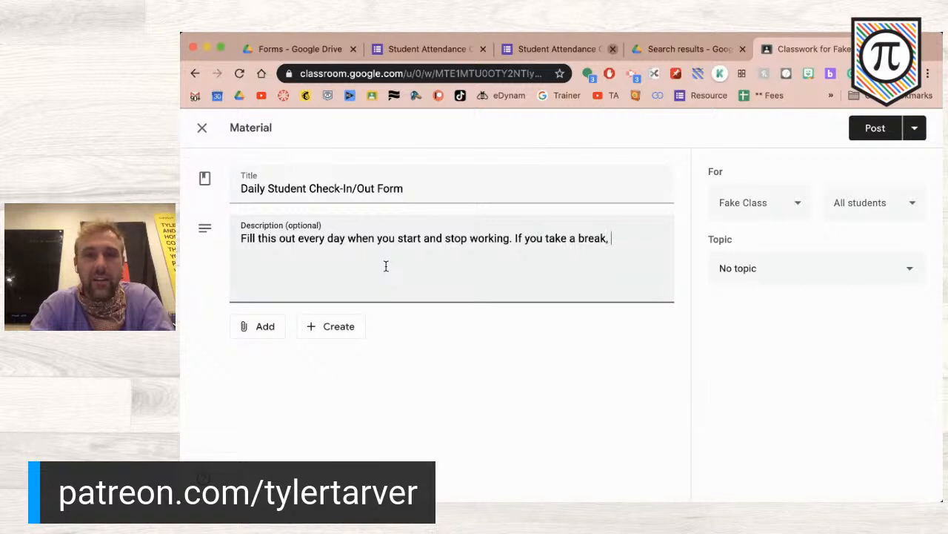
{"action": "type", "text": "make sure you fill t"}
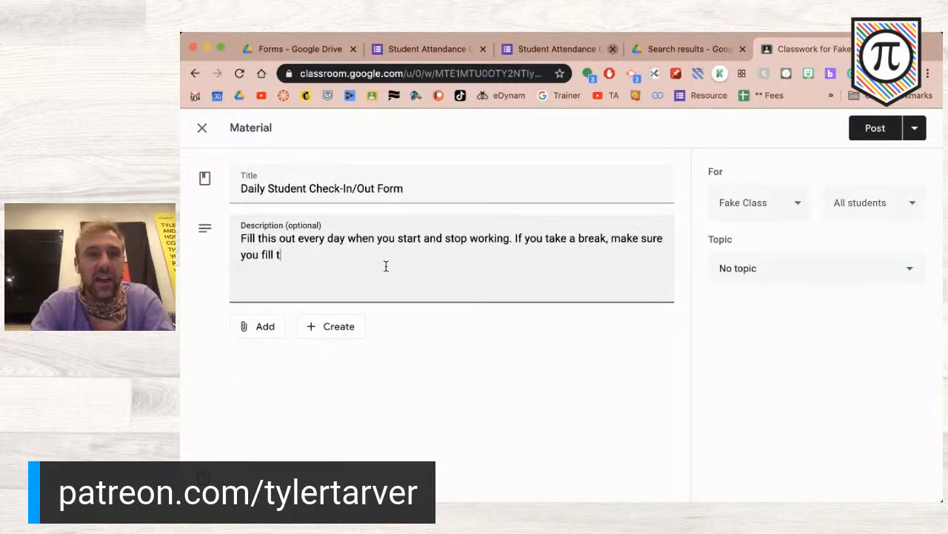
{"action": "type", "text": "his out"}
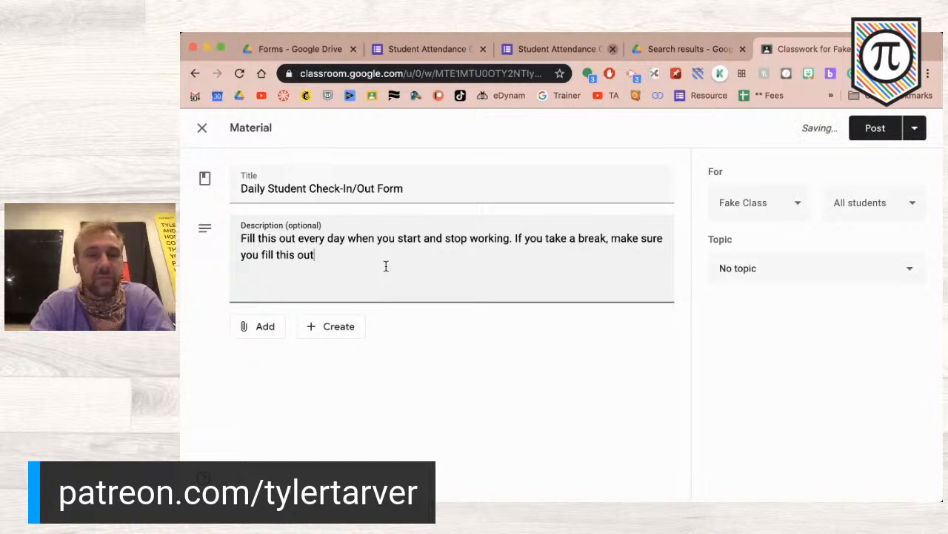
{"action": "type", "text": "."}
{"action": "left_click", "coordinate": [515, 239]}
{"action": "key", "text": "Return"}
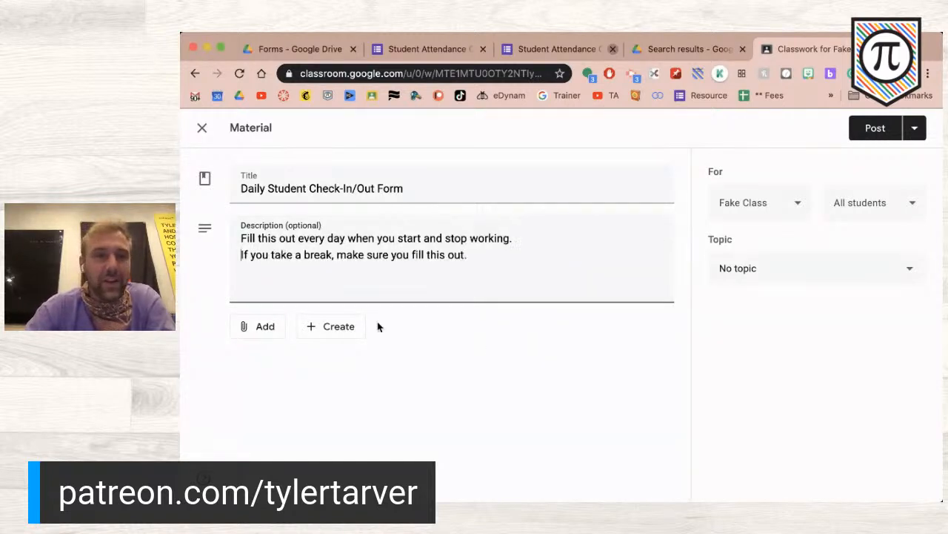
Step: Attach the Student Attendance Check-In/Out form from Google Drive and assign the material to the Classroom Resources topic
{"action": "left_click", "coordinate": [265, 327]}
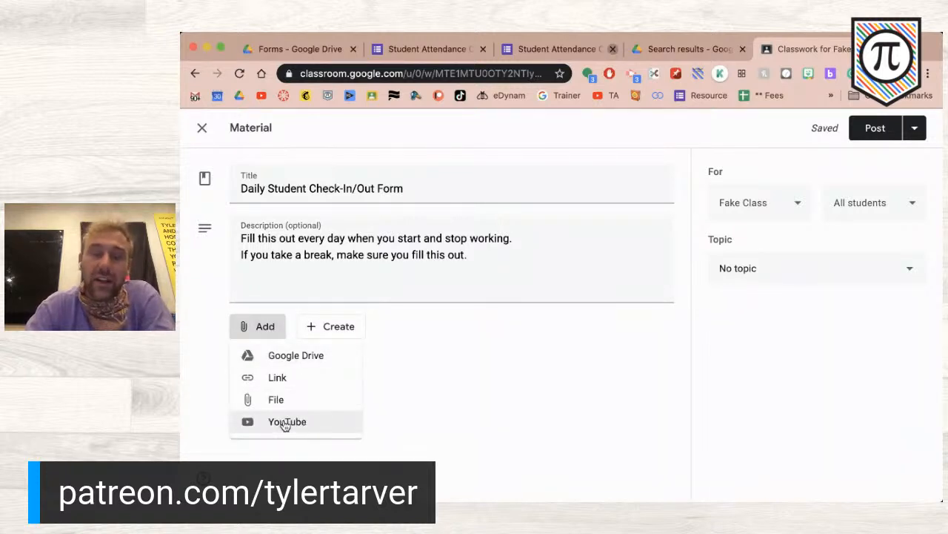
{"action": "left_click", "coordinate": [295, 357]}
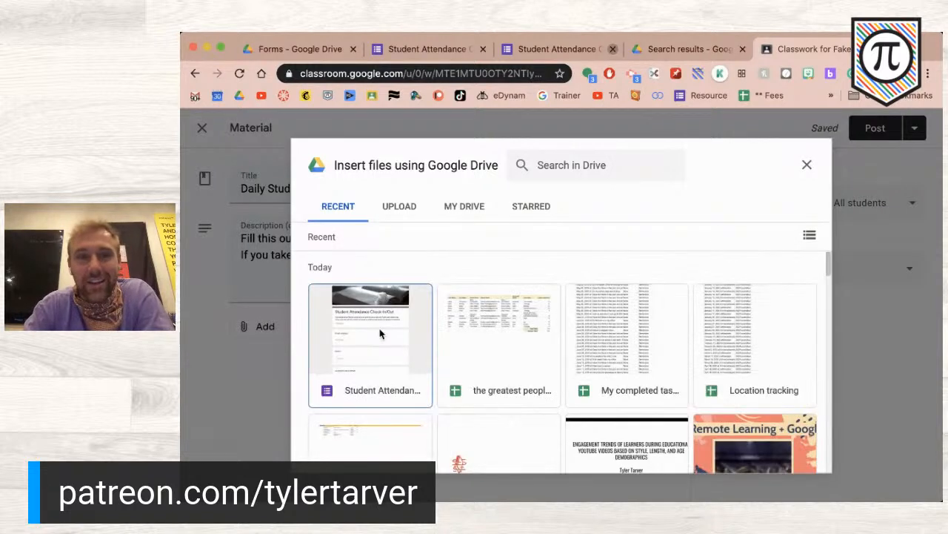
{"action": "left_click", "coordinate": [380, 332]}
{"action": "left_click", "coordinate": [796, 452]}
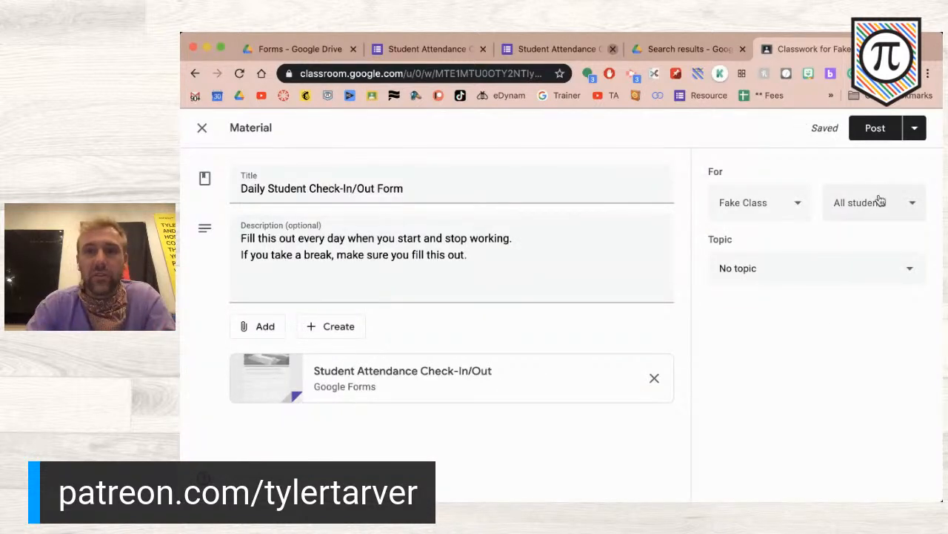
{"action": "left_click", "coordinate": [882, 270]}
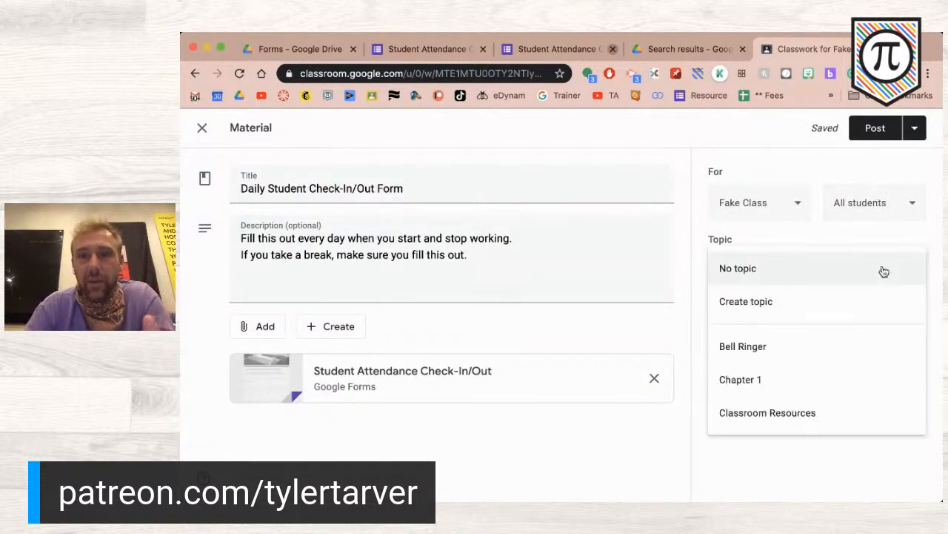
{"action": "left_click", "coordinate": [806, 418]}
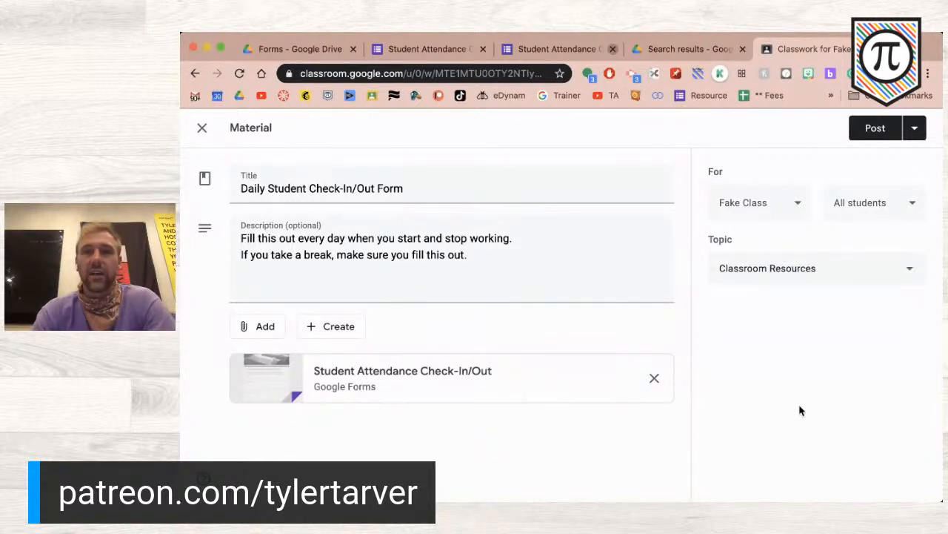
Step: Check the class and student audience, and post the Daily Student Check-In/Out Form material to all students in Fake Class
{"action": "left_click", "coordinate": [800, 199]}
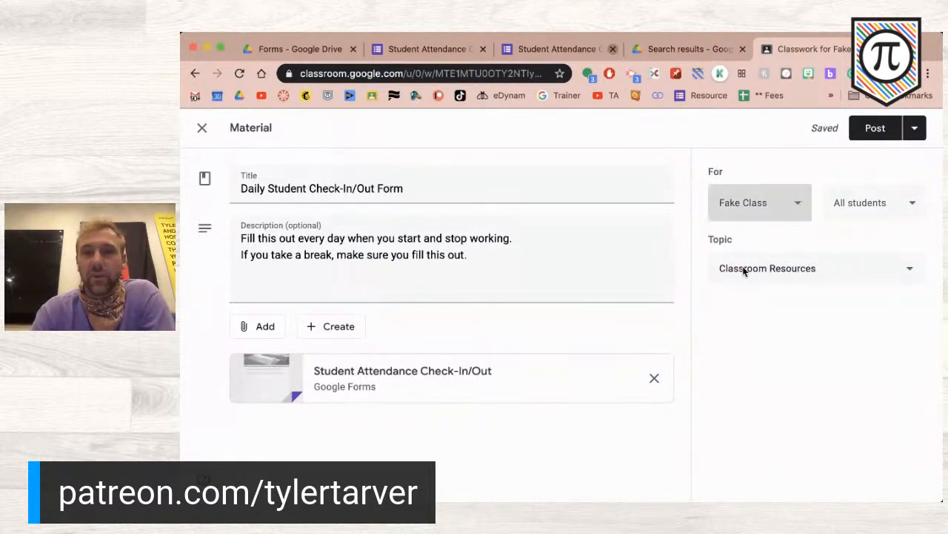
{"action": "left_click", "coordinate": [908, 304]}
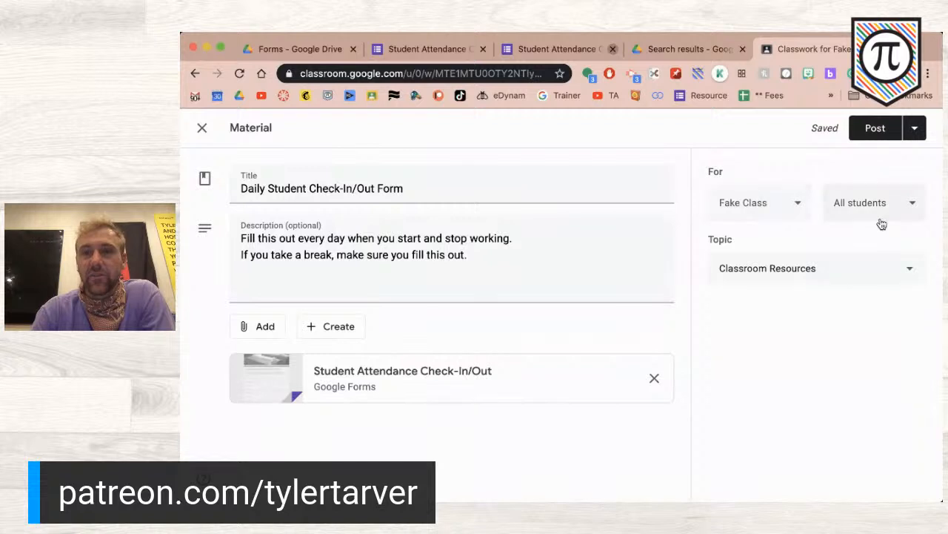
{"action": "left_click", "coordinate": [873, 129]}
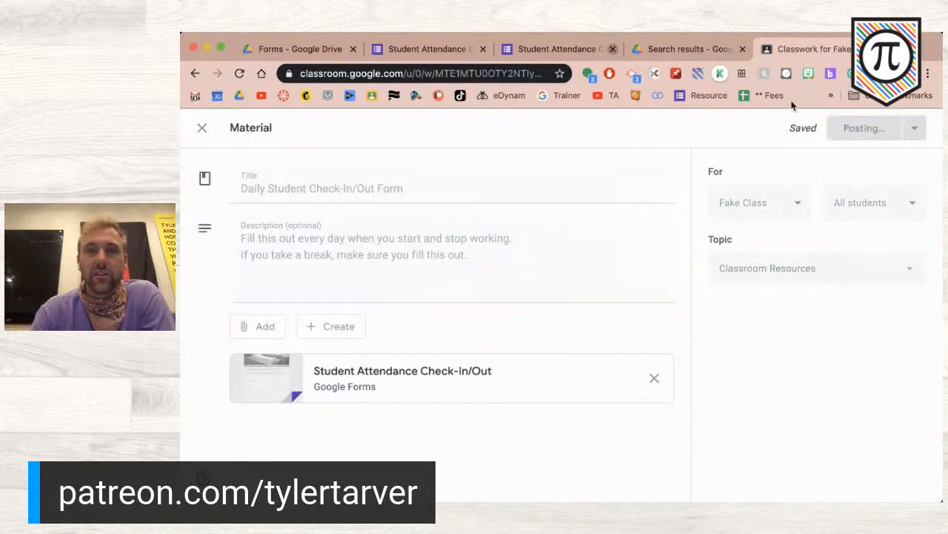
Step: Expand the posted Daily Student Check-In/Out Form under Classroom Resources to review its description and attached form
{"action": "scroll", "coordinate": [574, 285], "scroll_direction": "down", "scroll_amount": 1}
{"action": "scroll", "coordinate": [574, 285], "scroll_direction": "down", "scroll_amount": 6}
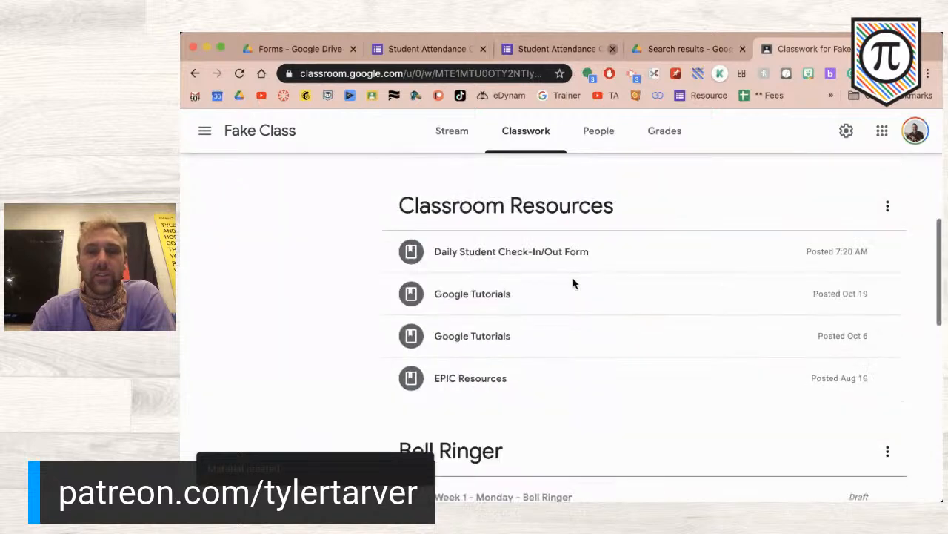
{"action": "left_click", "coordinate": [501, 238]}
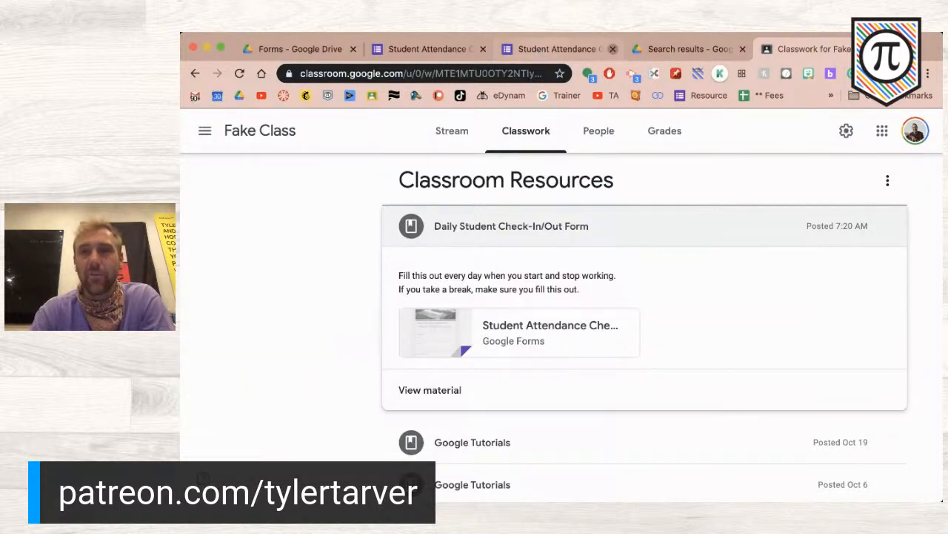
{"action": "left_click", "coordinate": [301, 276]}
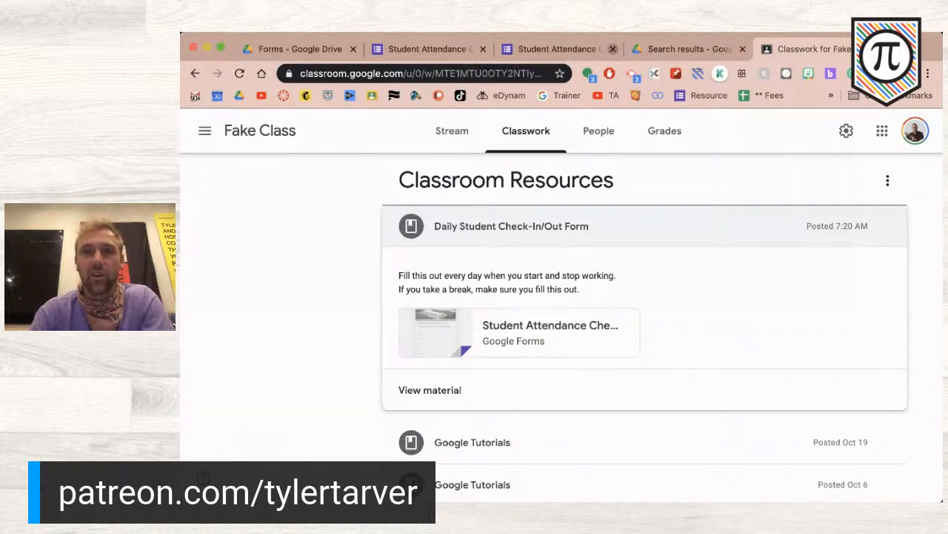
Step: Open Instagram in a new browser tab and view the signed-in account's own profile page
{"action": "key", "text": "ctrl+t"}
{"action": "type", "text": "ins"}
{"action": "key", "text": "Return"}
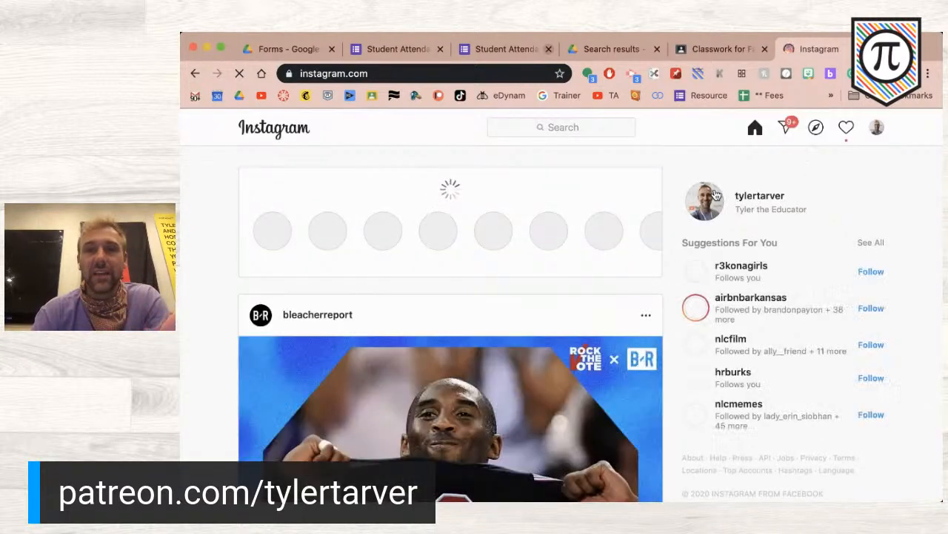
{"action": "left_click", "coordinate": [714, 196]}
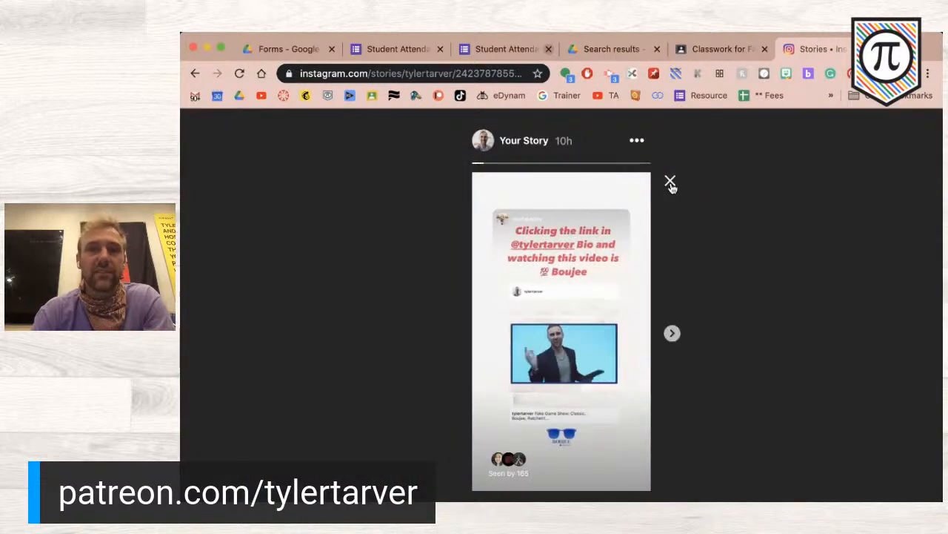
{"action": "left_click", "coordinate": [670, 183]}
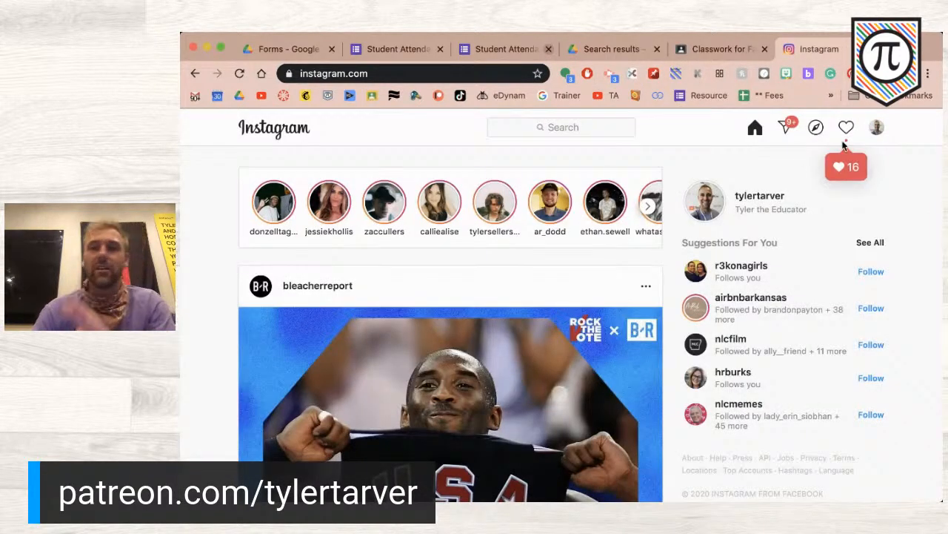
{"action": "left_click", "coordinate": [875, 130]}
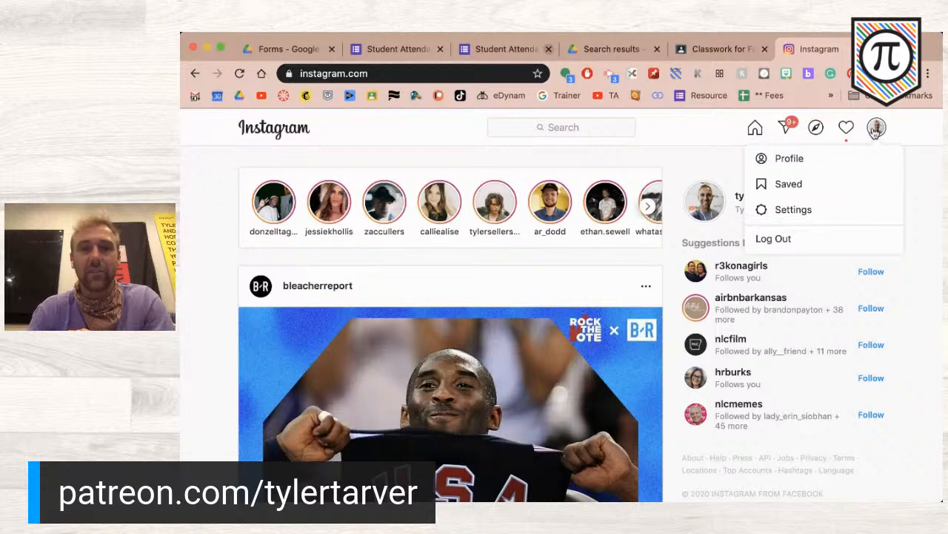
{"action": "left_click", "coordinate": [789, 159]}
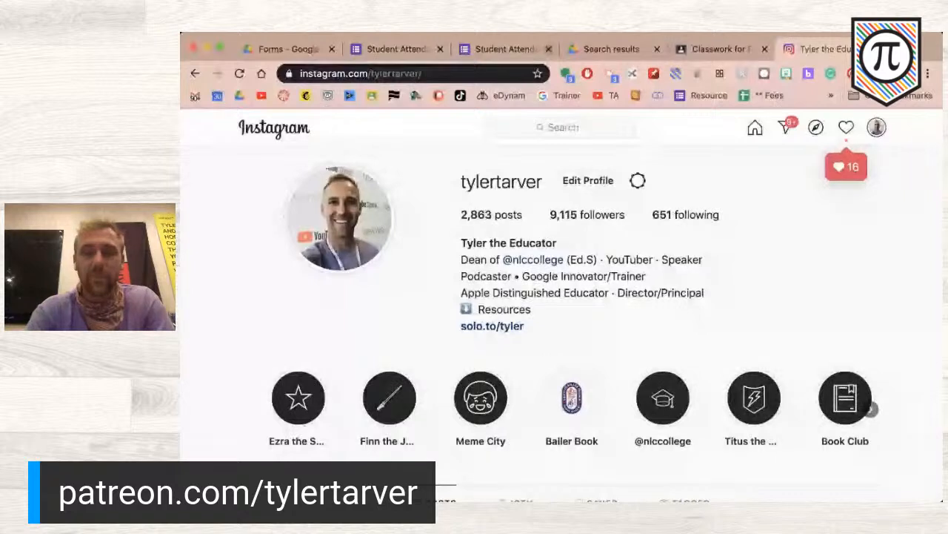
Step: Open tarveracademy.com/google in a new browser tab and dismiss the "Get Daily Tips on Instagram!" banner
{"action": "key", "text": "ctrl+t"}
{"action": "type", "text": "tarveracademy.com/google"}
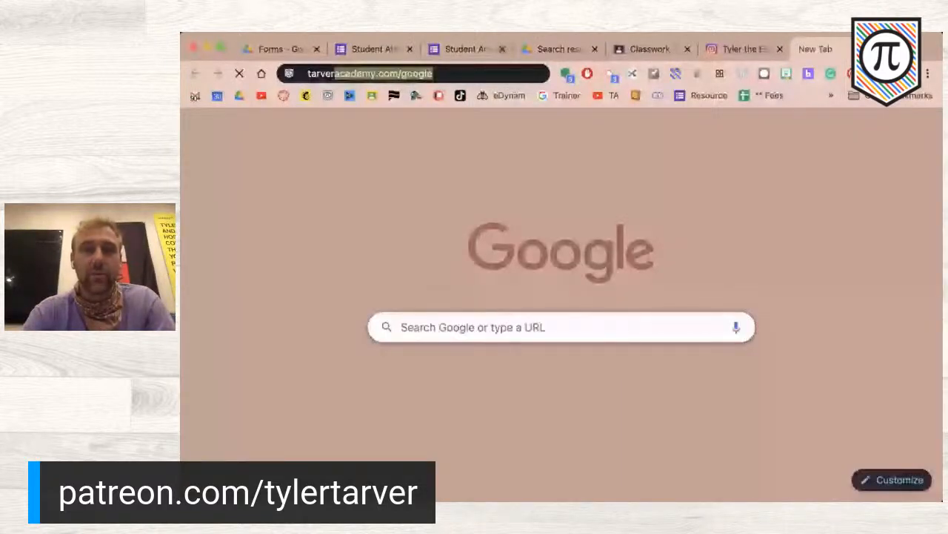
{"action": "key", "text": "Return"}
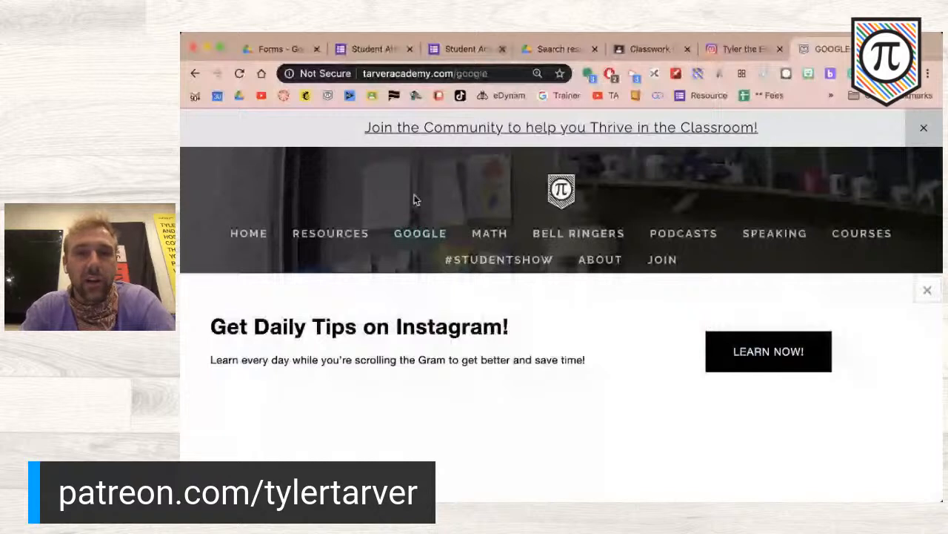
{"action": "left_click", "coordinate": [927, 290]}
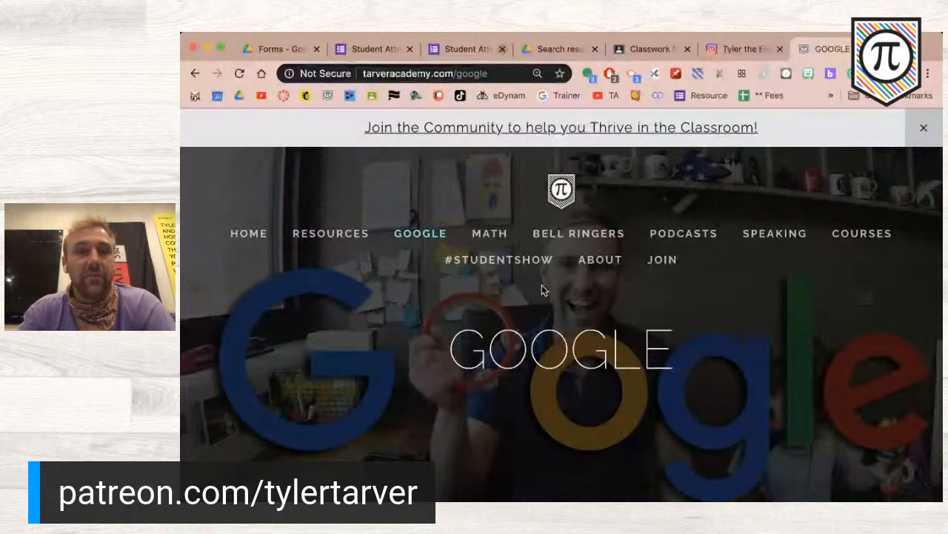
Step: Open the site's Resources page and look through the Templates + Walkthroughs list of free resources
{"action": "left_click", "coordinate": [320, 234]}
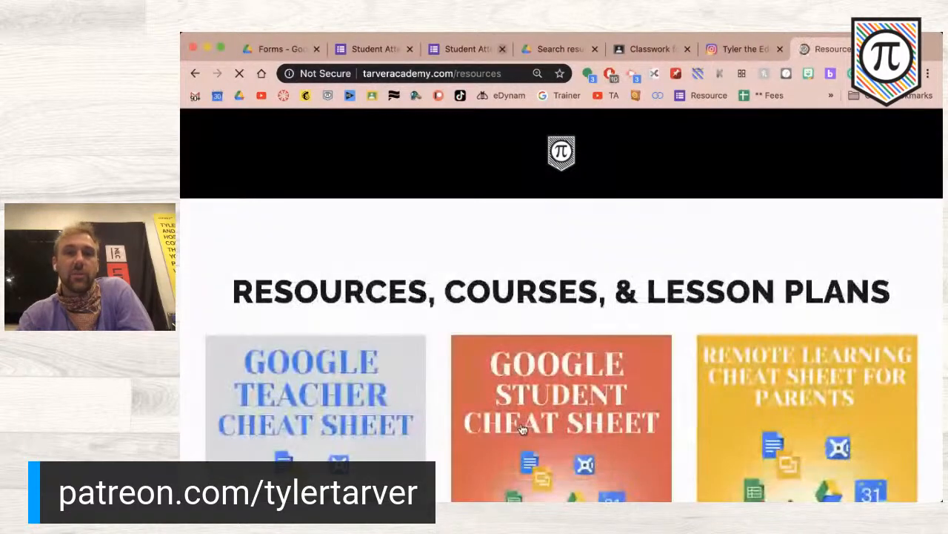
{"action": "scroll", "coordinate": [522, 429], "scroll_direction": "down", "scroll_amount": 8}
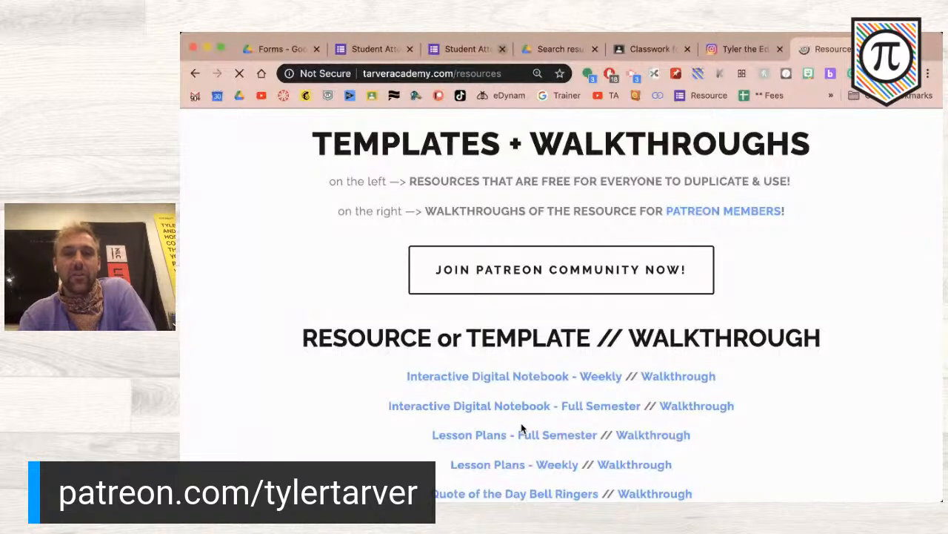
{"action": "scroll", "coordinate": [523, 429], "scroll_direction": "down", "scroll_amount": 4}
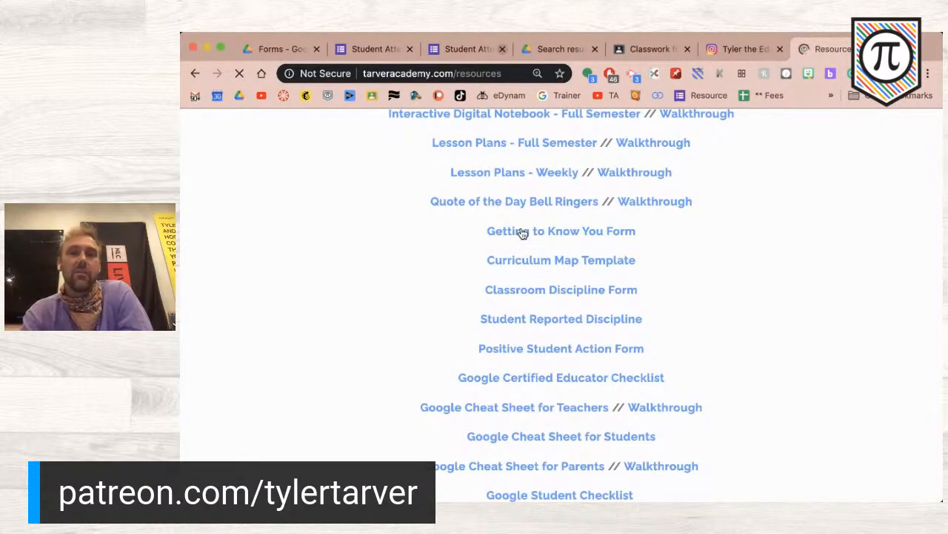
{"action": "scroll", "coordinate": [522, 233], "scroll_direction": "up", "scroll_amount": 5}
{"action": "scroll", "coordinate": [523, 233], "scroll_direction": "down", "scroll_amount": 5}
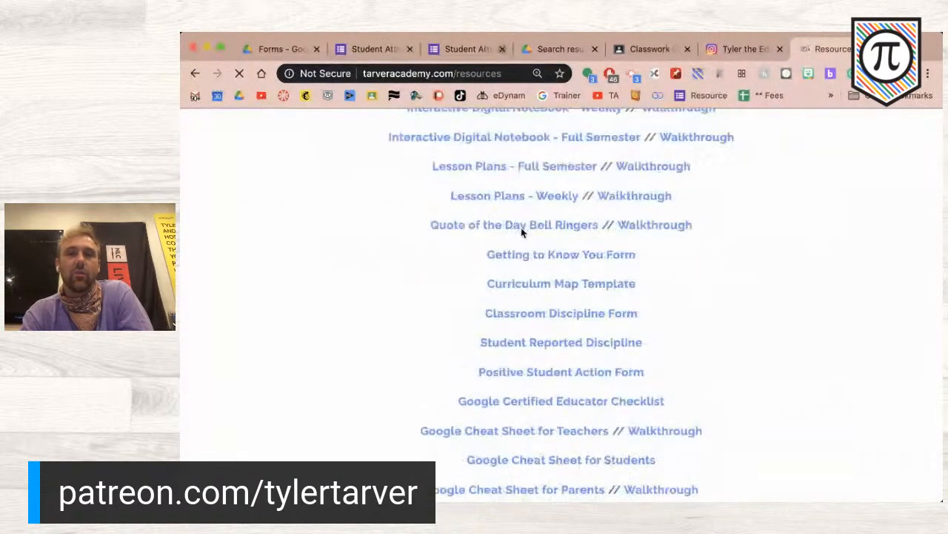
{"action": "scroll", "coordinate": [522, 233], "scroll_direction": "up", "scroll_amount": 1}
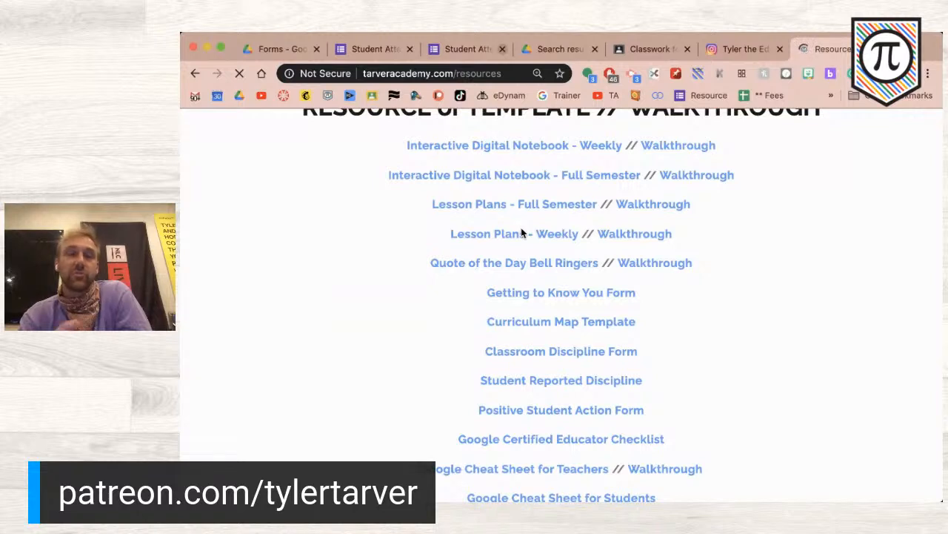